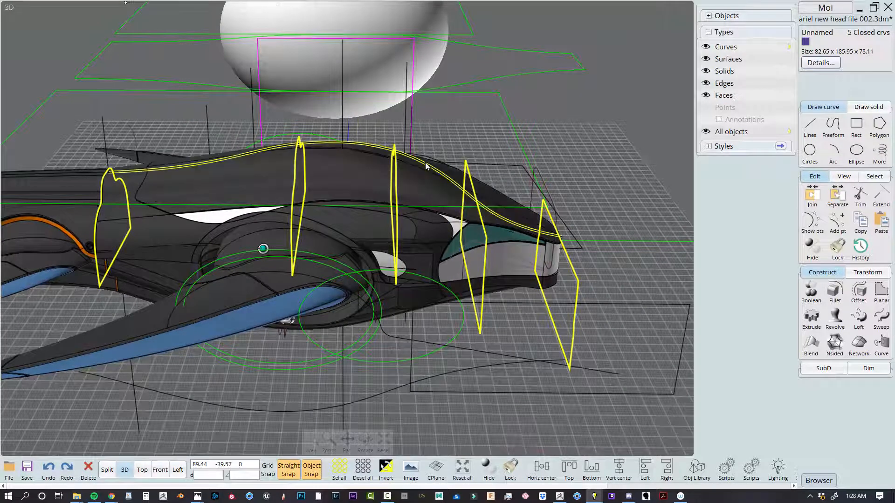
# Copy the five closed cross-section profiles and the spine curve to the empty space above the model in the side view
pyautogui.moveTo(425, 162)
pyautogui.mouseDown(button='right')
pyautogui.moveTo(438, 155)
pyautogui.moveTo(387, 143)
pyautogui.moveTo(590, 175)
pyautogui.moveTo(337, 154)
pyautogui.moveTo(438, 163)
pyautogui.mouseUp(button='right')
pyautogui.click(353, 139)
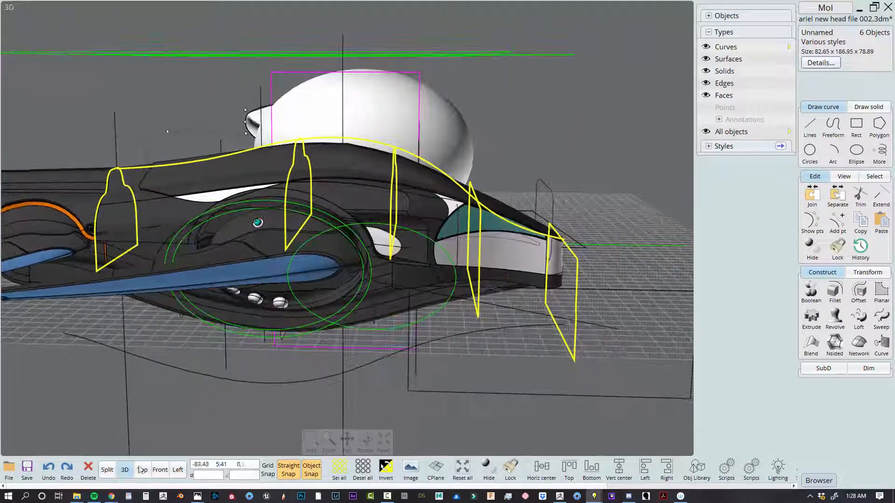
pyautogui.click(107, 470)
pyautogui.scroll(-8, 395, 299)
pyautogui.moveTo(561, 351); pyautogui.dragTo(563, 397, button='right')
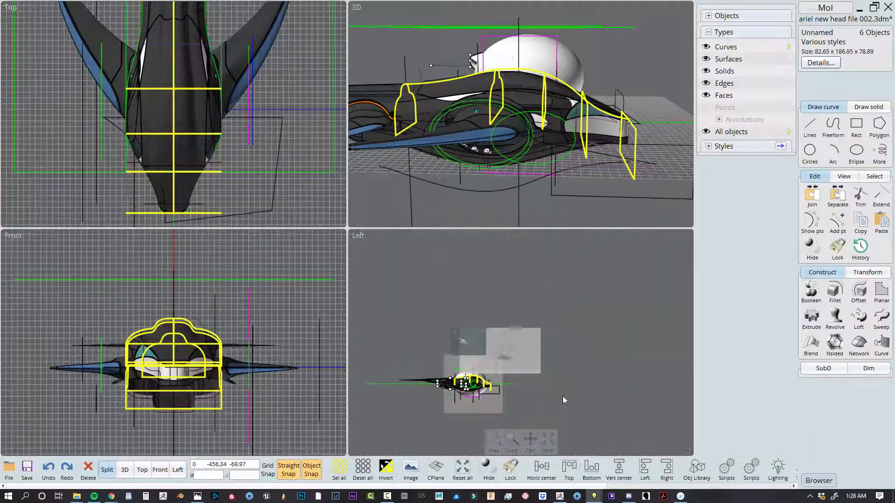
pyautogui.moveTo(493, 387); pyautogui.dragTo(490, 280)
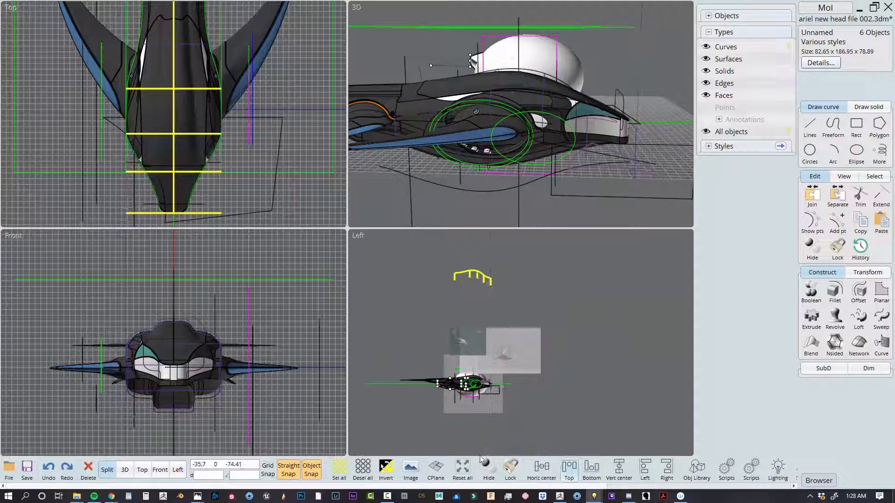
# Delete the spine curve from the copied set, keeping only the five cross-section profiles
pyautogui.click(463, 466)
pyautogui.click(300, 379)
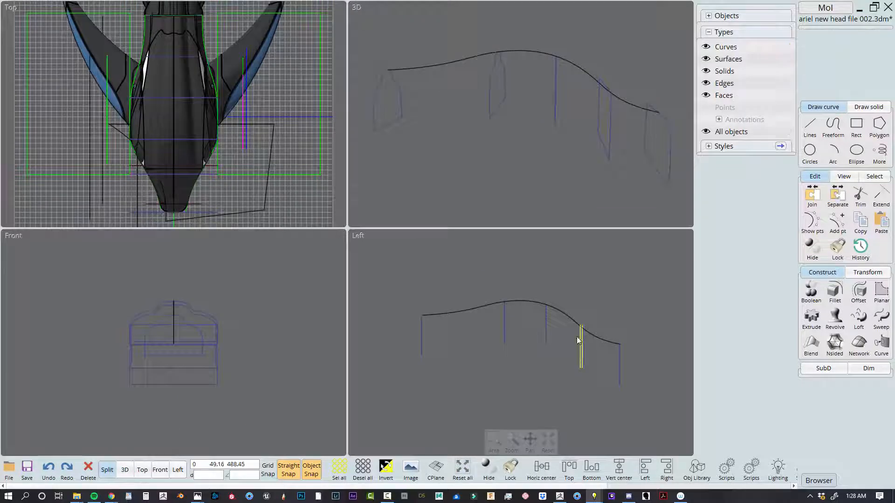
pyautogui.moveTo(662, 409); pyautogui.dragTo(389, 334)
pyautogui.click(602, 290)
pyautogui.click(570, 322)
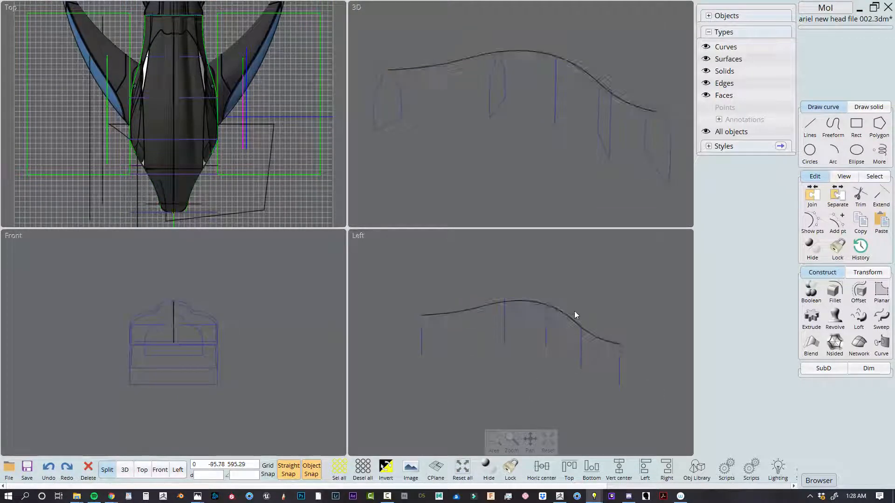
pyautogui.press('Delete')
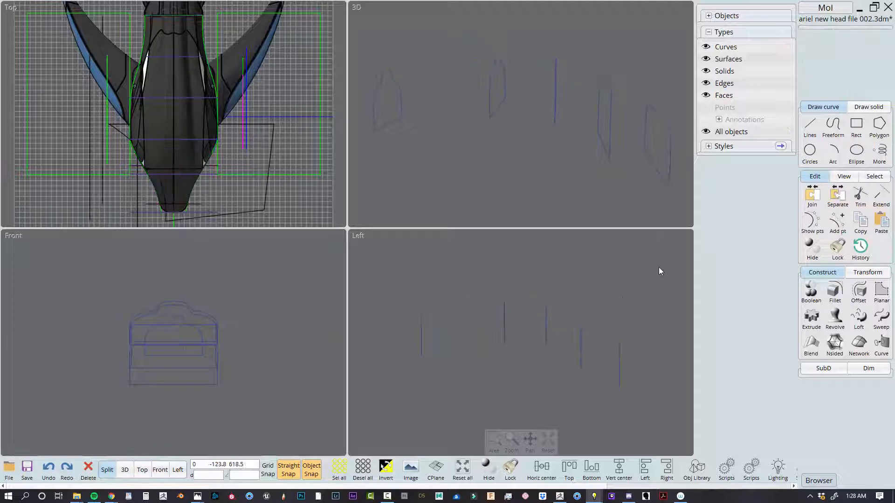
# Loft the five copied profiles into a solid using the Loose style, Auto profiles and capped ends
pyautogui.moveTo(659, 266); pyautogui.dragTo(383, 411)
pyautogui.click(858, 317)
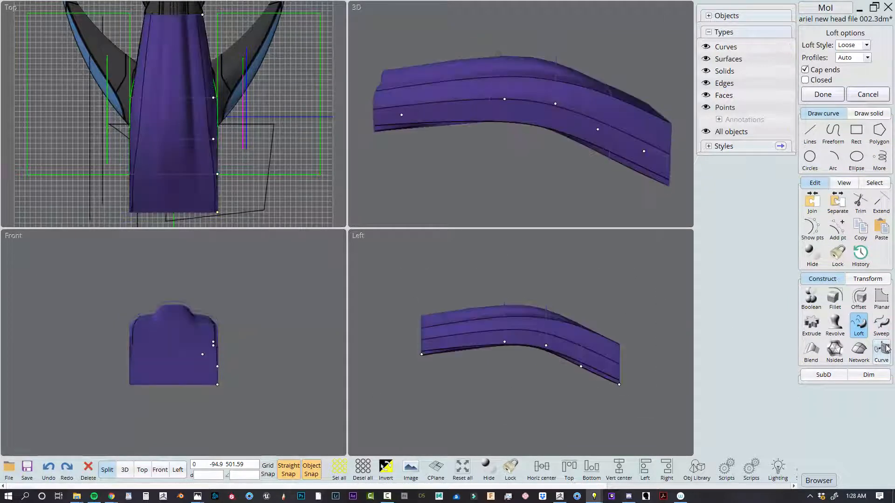
pyautogui.click(124, 471)
pyautogui.moveTo(402, 138); pyautogui.dragTo(544, 177)
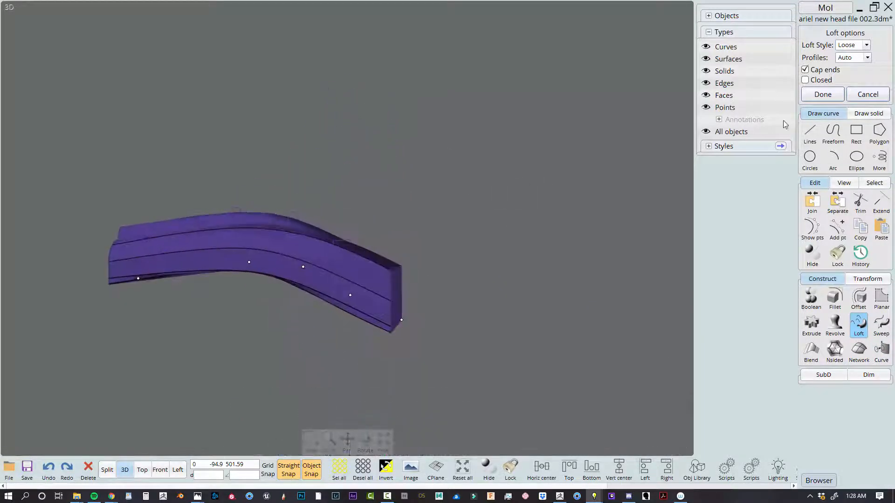
pyautogui.click(822, 95)
# Inspect the lofted body from several angles, checking how its surface follows the end and intermediate profiles
pyautogui.click(340, 201)
pyautogui.moveTo(341, 202); pyautogui.dragTo(120, 154, button='right')
pyautogui.scroll(3, 401, 218)
pyautogui.click(46, 264)
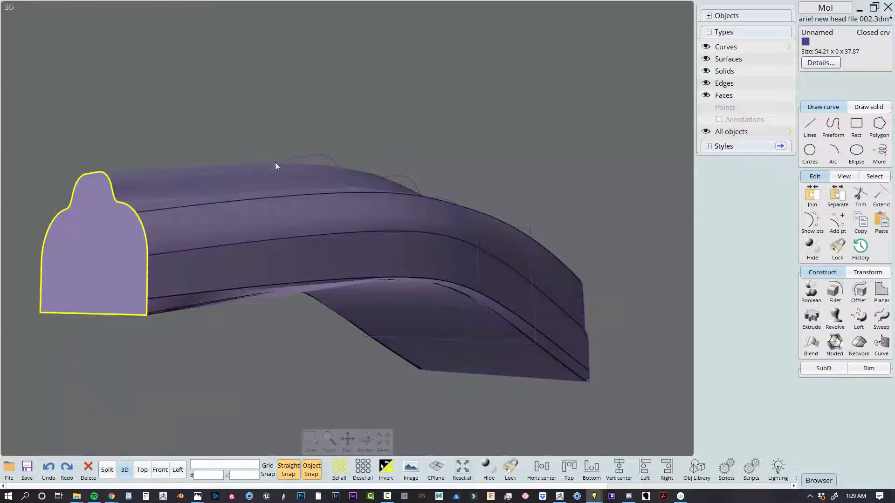
pyautogui.moveTo(275, 166); pyautogui.dragTo(318, 248, button='right')
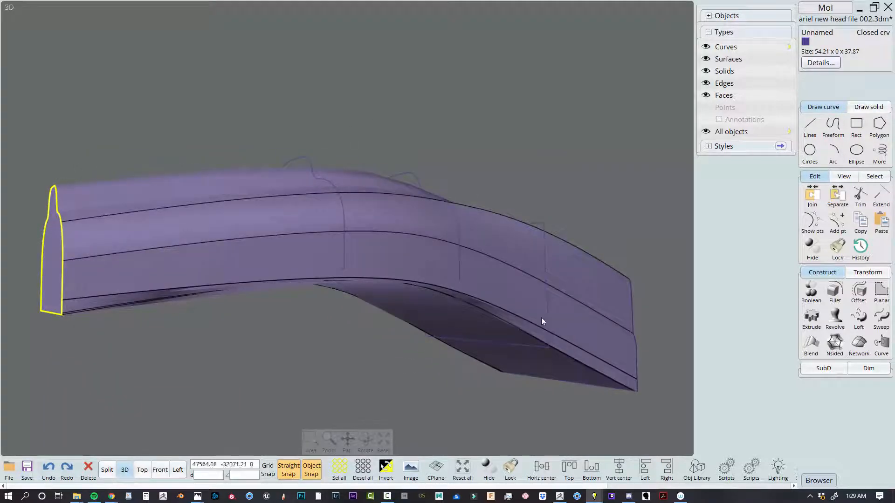
pyautogui.moveTo(542, 322)
pyautogui.mouseDown(button='right')
pyautogui.moveTo(617, 192)
pyautogui.moveTo(652, 154)
pyautogui.mouseUp(button='right')
pyautogui.click(487, 165)
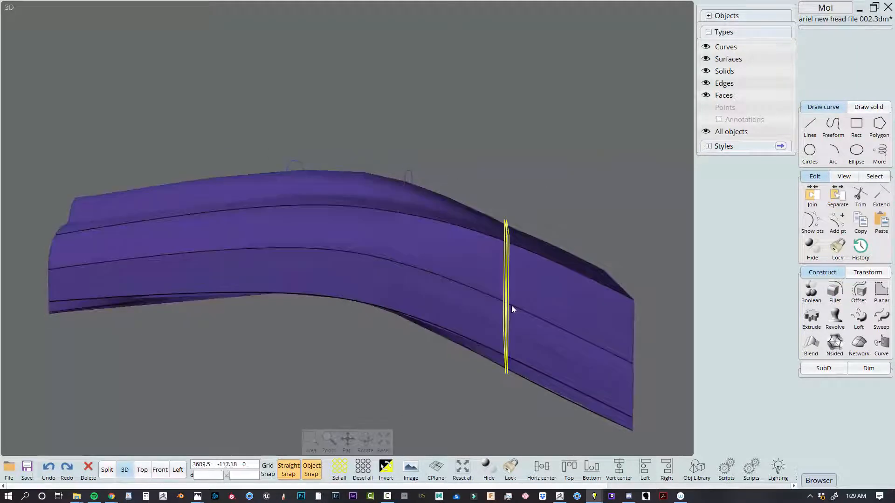
pyautogui.scroll(-10, 352, 319)
# Examine the red-marked head reference sketch and compare the original spine curve with the cross-section profiles over the model's side view
pyautogui.click(107, 469)
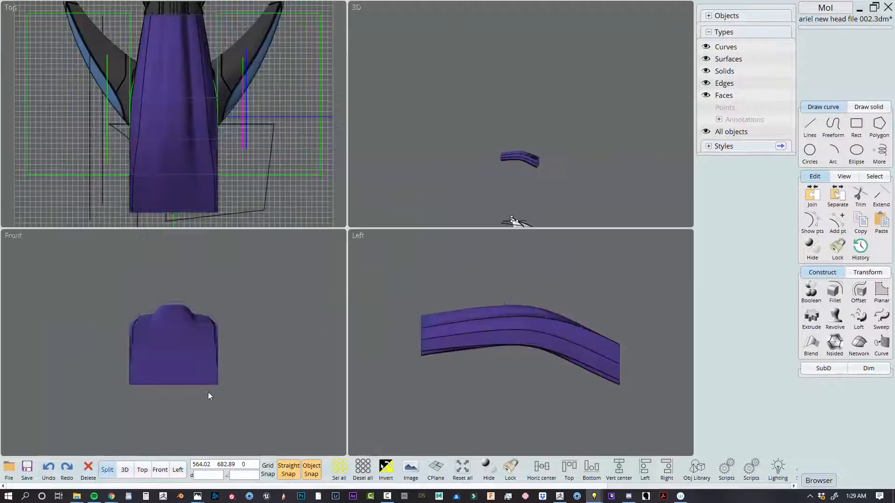
pyautogui.scroll(-8, 221, 401)
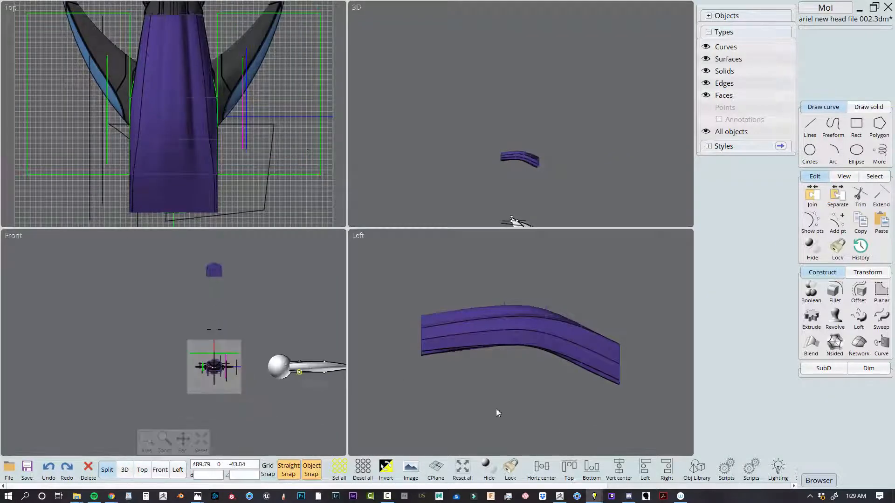
pyautogui.scroll(-8, 586, 401)
pyautogui.scroll(10, 564, 334)
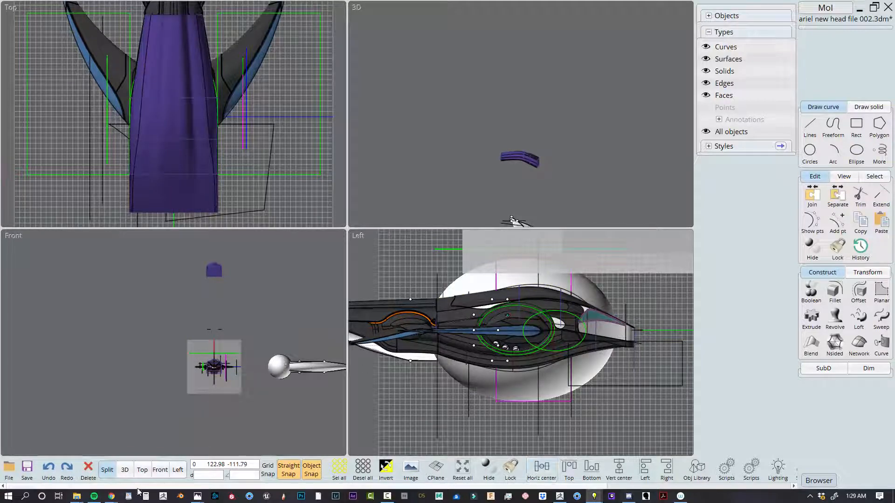
pyautogui.moveTo(112, 497)
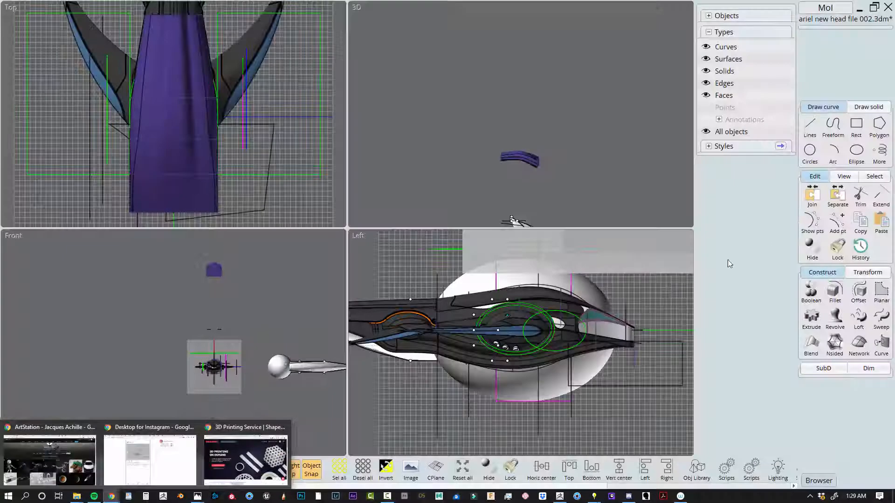
pyautogui.scroll(-5, 614, 322)
pyautogui.moveTo(580, 305); pyautogui.dragTo(558, 333, button='middle')
pyautogui.scroll(1, 556, 334)
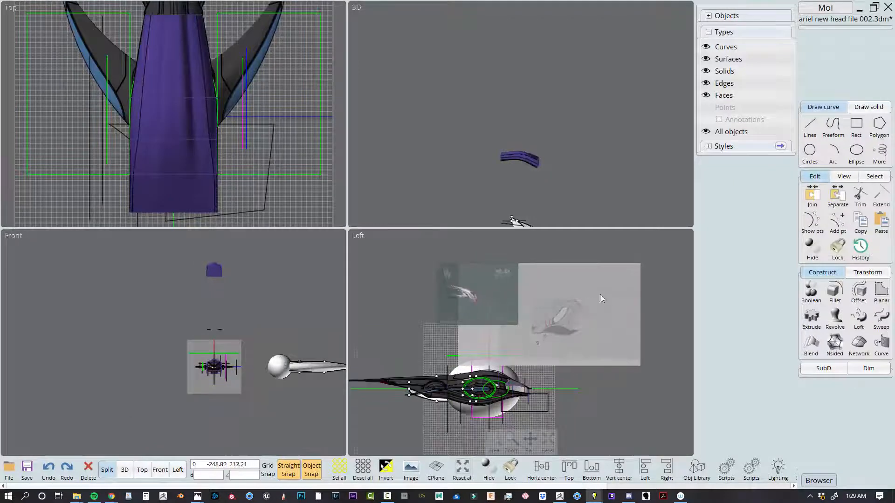
pyautogui.moveTo(600, 294); pyautogui.dragTo(552, 324, button='middle')
pyautogui.scroll(2, 503, 350)
pyautogui.scroll(2, 501, 349)
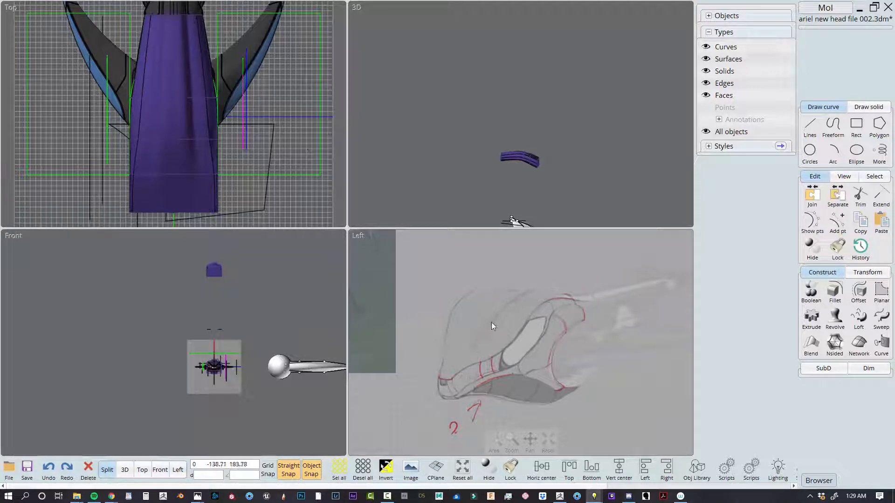
pyautogui.scroll(-5, 475, 342)
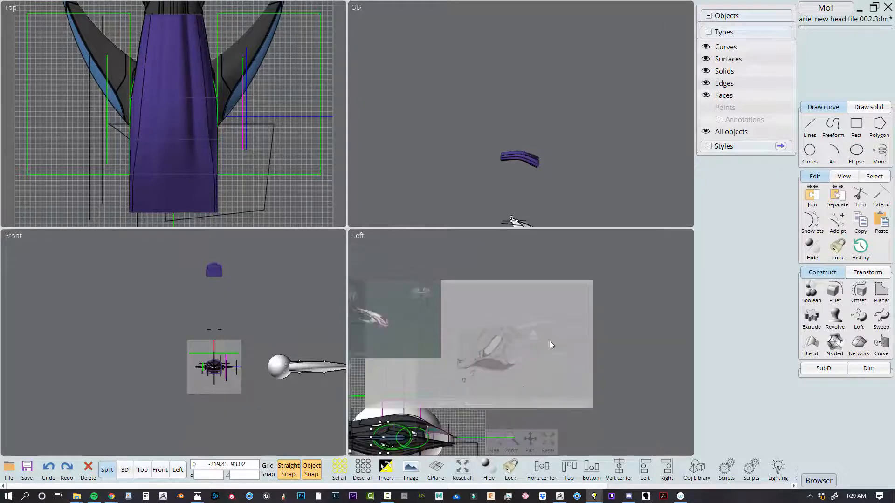
pyautogui.scroll(5, 447, 359)
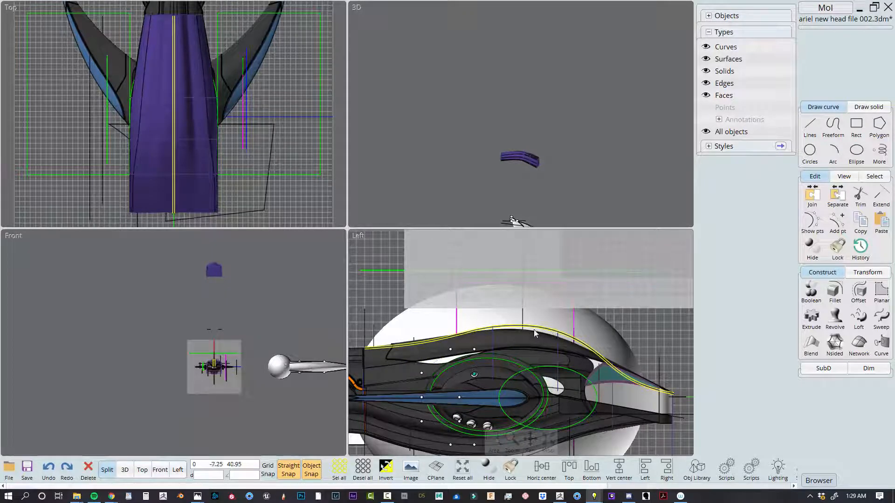
pyautogui.scroll(-2, 535, 332)
pyautogui.scroll(6, 536, 334)
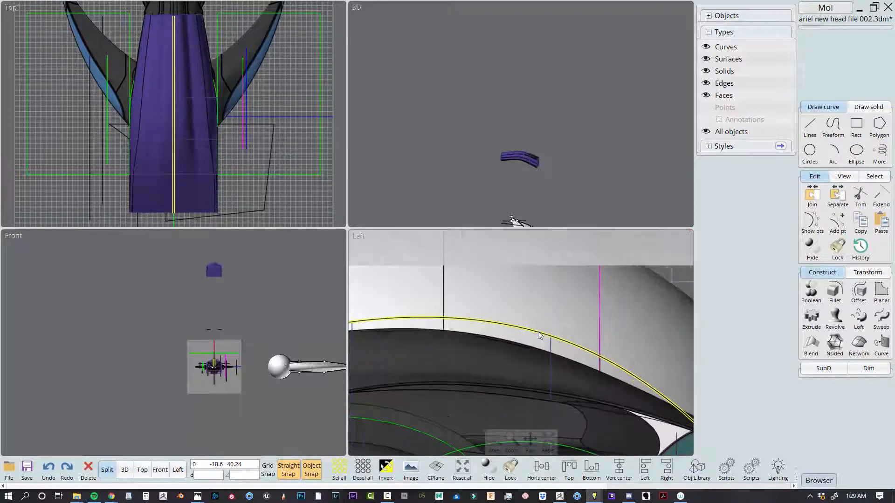
pyautogui.click(868, 272)
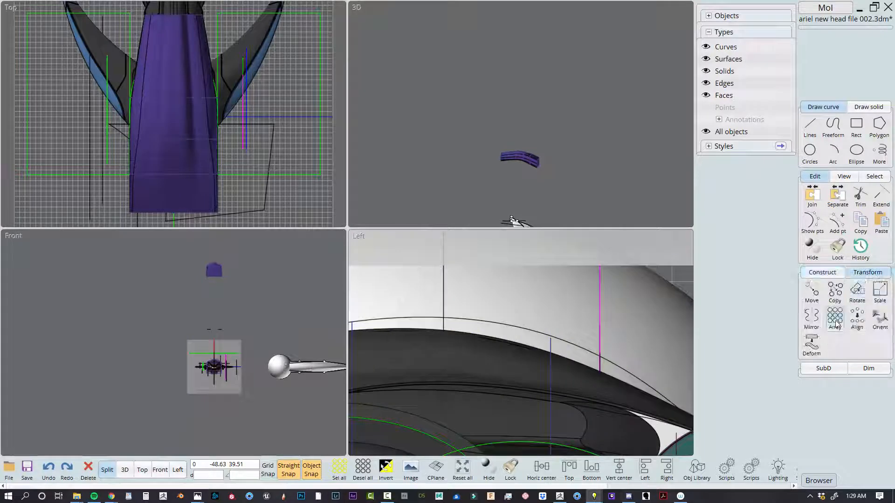
pyautogui.scroll(-3, 538, 371)
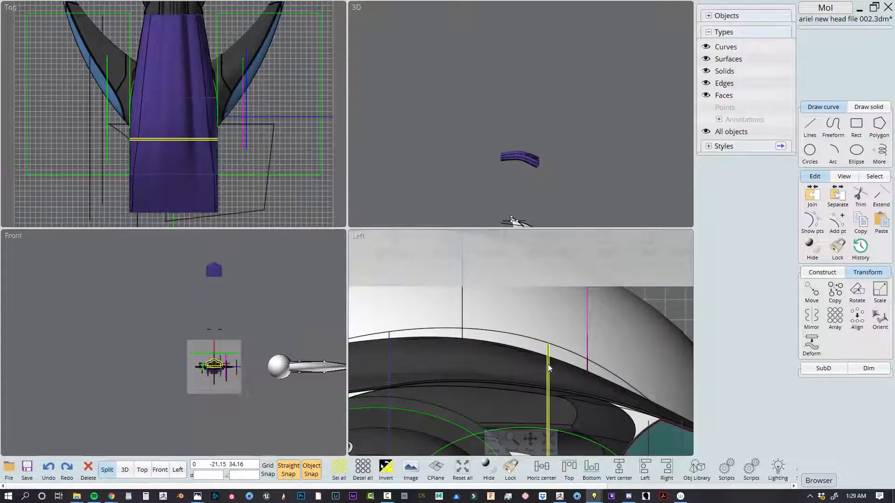
pyautogui.scroll(-5, 547, 369)
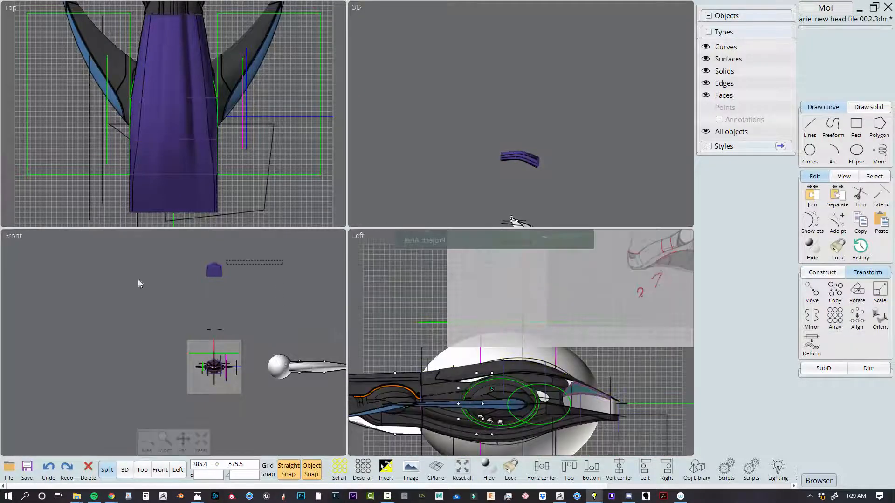
# Show the control points of the third and fourth cross-section profiles of the copied loft, counting from the narrow end
pyautogui.moveTo(140, 284); pyautogui.dragTo(139, 288)
pyautogui.click(462, 471)
pyautogui.click(128, 472)
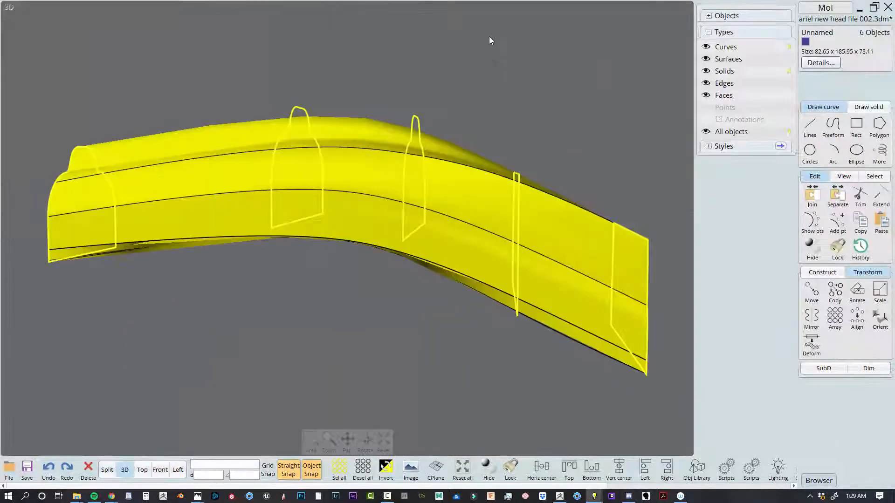
pyautogui.click(490, 41)
pyautogui.click(415, 122)
pyautogui.click(482, 69)
pyautogui.moveTo(482, 70); pyautogui.dragTo(429, 134, button='right')
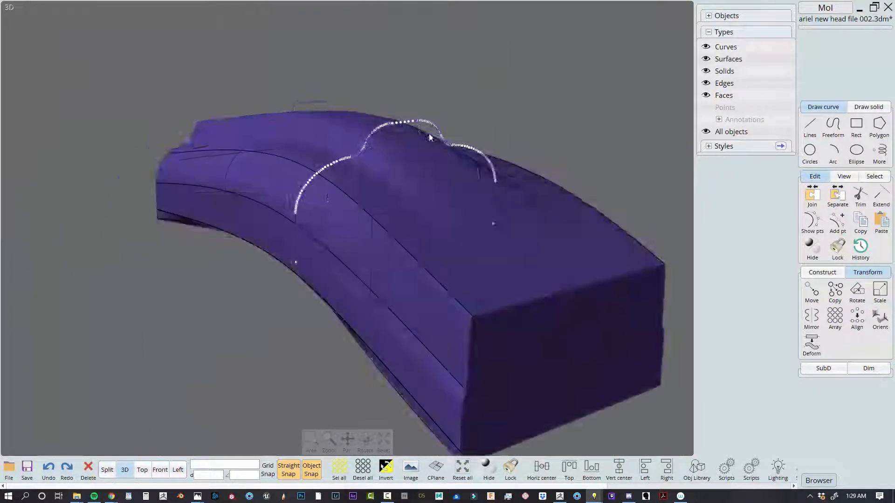
pyautogui.click(560, 188)
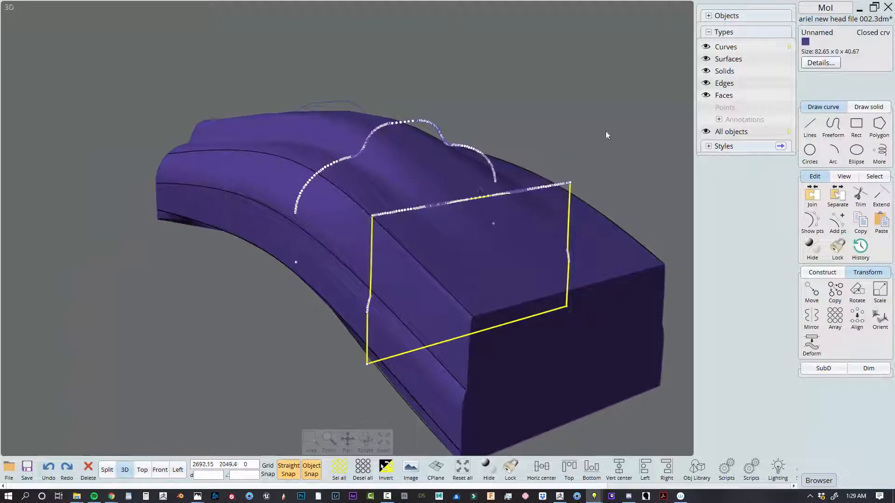
pyautogui.click(607, 130)
# Examine the control points of the two profiles against the loft's upper face, and hide the points
pyautogui.moveTo(608, 131); pyautogui.dragTo(690, 115, button='right')
pyautogui.moveTo(602, 112); pyautogui.dragTo(592, 164, button='right')
pyautogui.scroll(3, 532, 211)
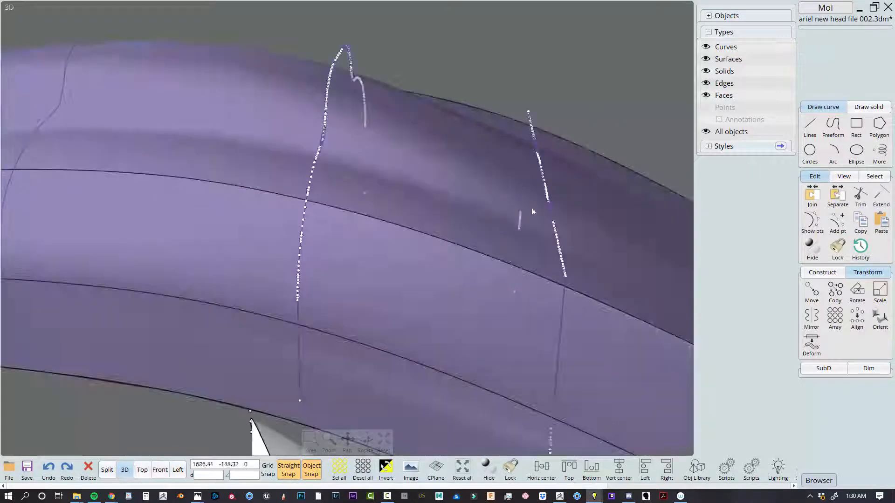
pyautogui.moveTo(565, 245); pyautogui.dragTo(635, 254, button='right')
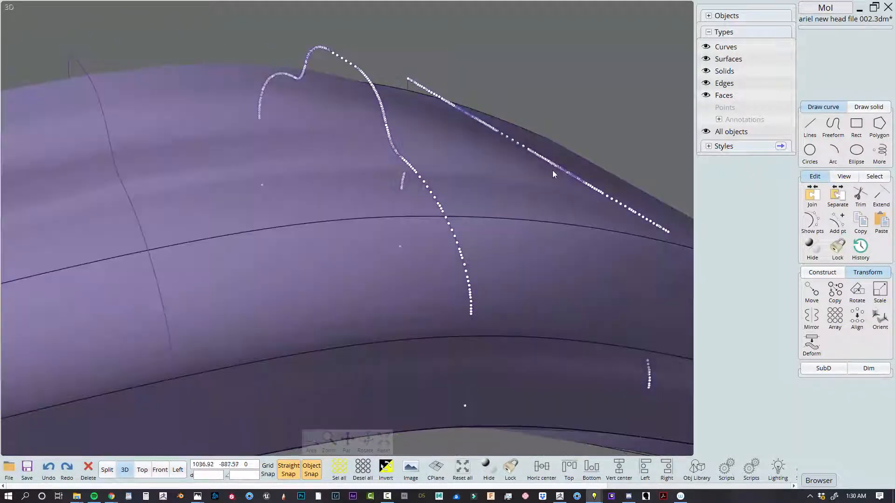
pyautogui.scroll(-5, 464, 140)
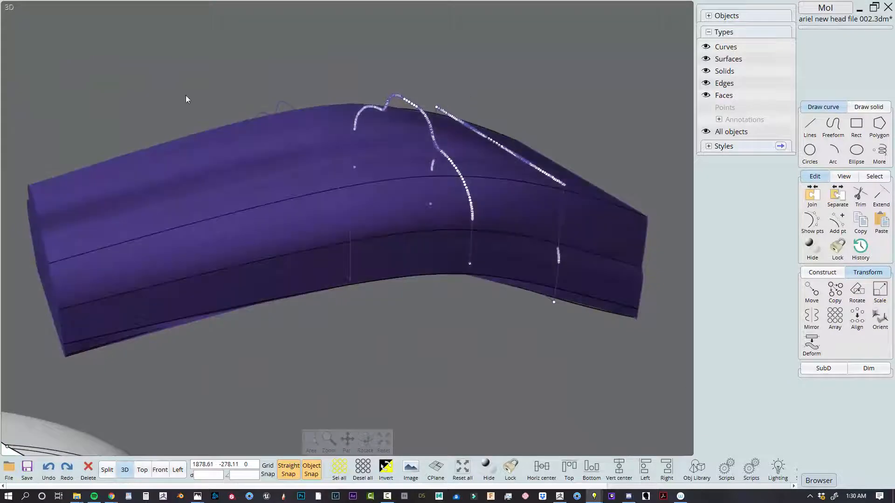
pyautogui.moveTo(186, 95); pyautogui.dragTo(516, 264, button='right')
pyautogui.click(329, 254)
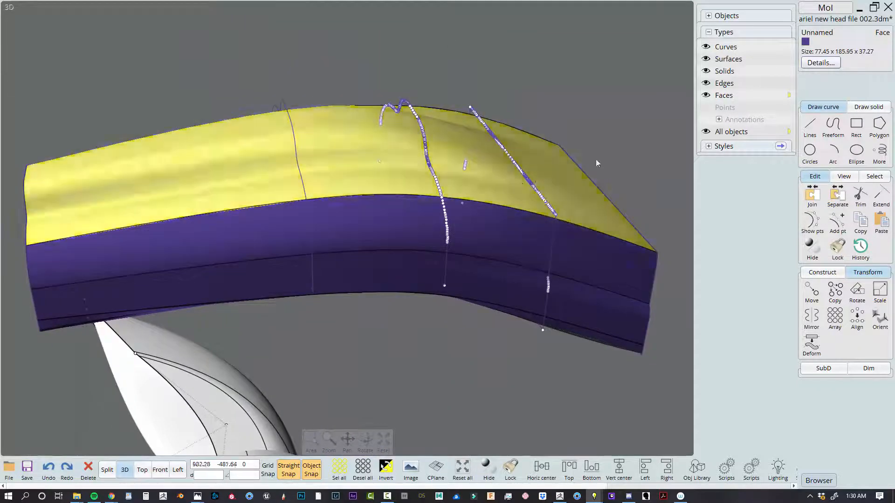
pyautogui.click(603, 105)
pyautogui.scroll(-2, 603, 105)
pyautogui.moveTo(603, 106); pyautogui.dragTo(541, 101, button='middle')
pyautogui.press('Escape')
# Inspect the loft's fourth profile, boxy end face and upper side edge from several angles
pyautogui.scroll(1, 505, 183)
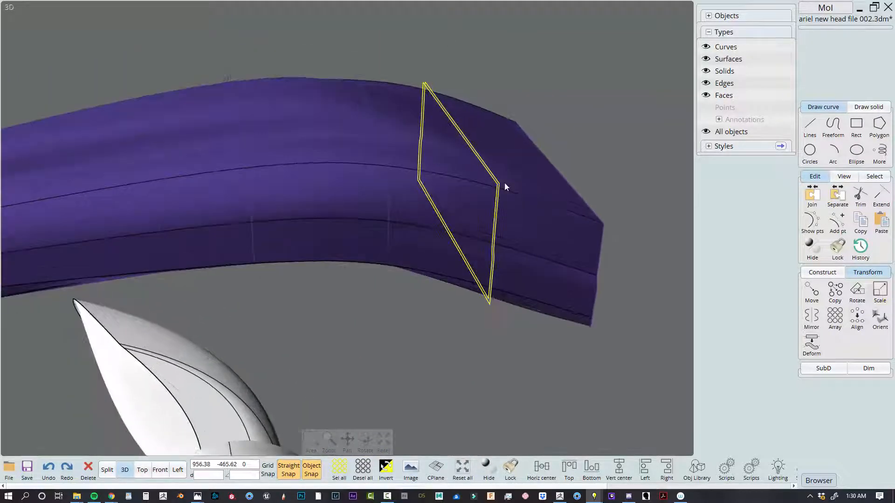
pyautogui.scroll(-2, 504, 183)
pyautogui.moveTo(566, 189); pyautogui.dragTo(425, 217, button='right')
pyautogui.click(481, 202)
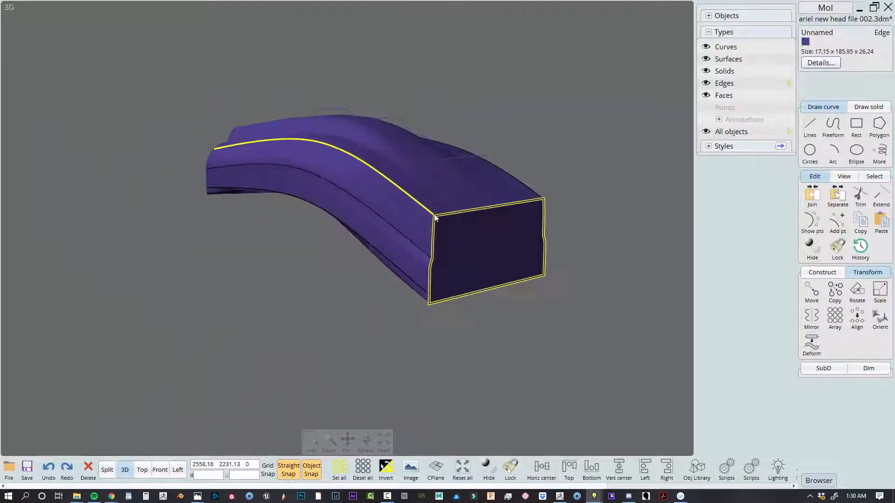
pyautogui.scroll(4, 425, 217)
pyautogui.scroll(-4, 368, 177)
pyautogui.moveTo(362, 180); pyautogui.dragTo(537, 215, button='right')
pyautogui.scroll(-3, 537, 216)
pyautogui.click(584, 141)
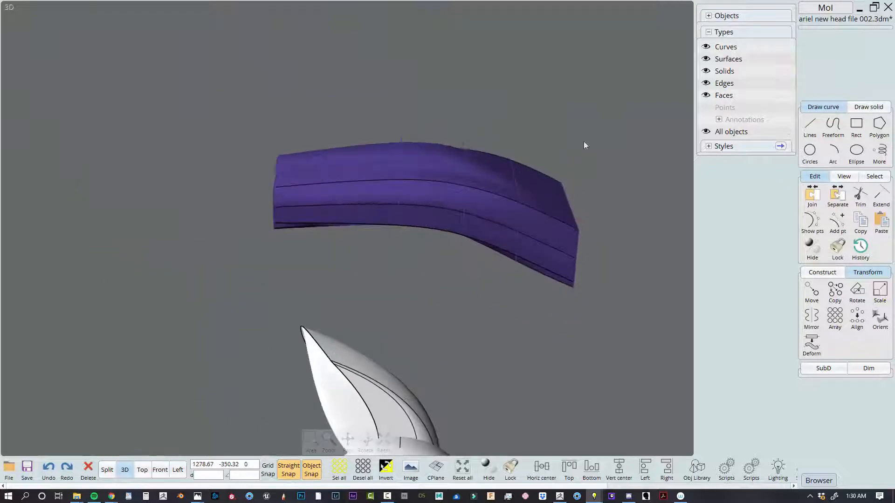
# Delete the lofted test body together with its copied profiles, and return to the head of the original model
pyautogui.moveTo(610, 68); pyautogui.dragTo(226, 231)
pyautogui.press('Delete')
pyautogui.scroll(-4, 281, 231)
pyautogui.moveTo(396, 228); pyautogui.dragTo(449, 237, button='right')
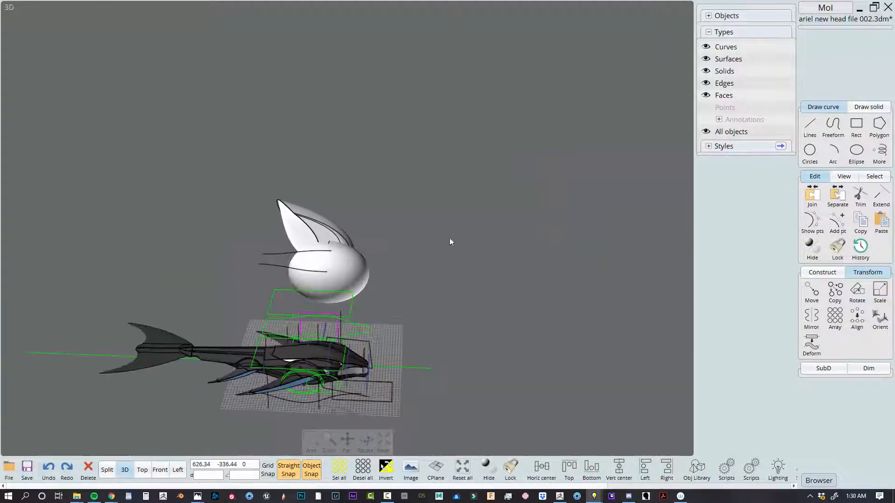
pyautogui.scroll(-2, 450, 237)
pyautogui.scroll(4, 366, 340)
pyautogui.scroll(5, 366, 344)
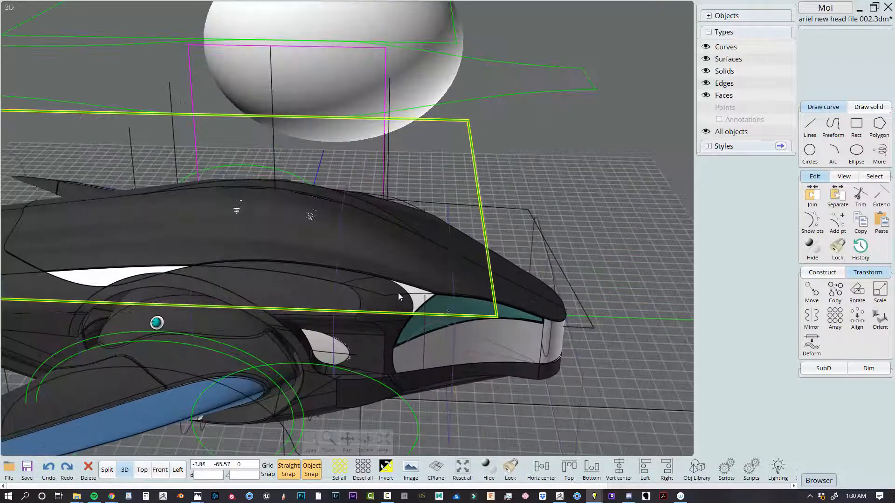
# Select the curve along the upper edge of the teal side panel, examine it against the head, and clear the selection
pyautogui.click(442, 294)
pyautogui.scroll(2, 438, 295)
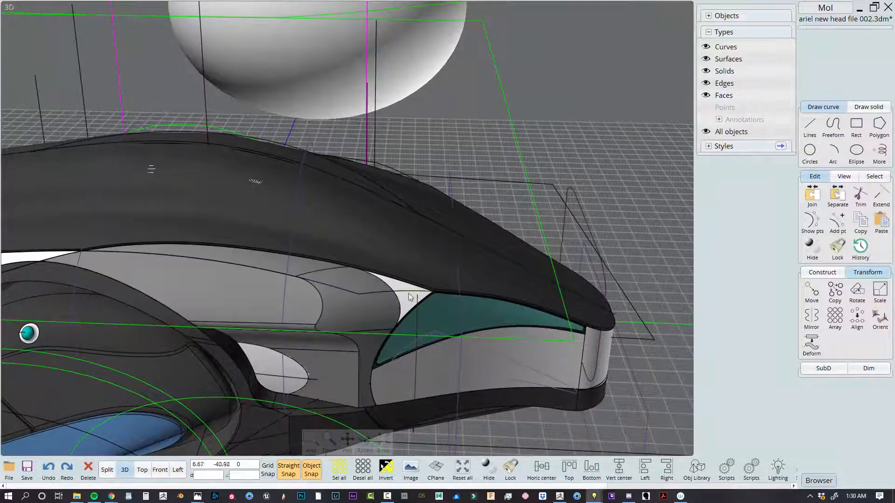
pyautogui.click(409, 291)
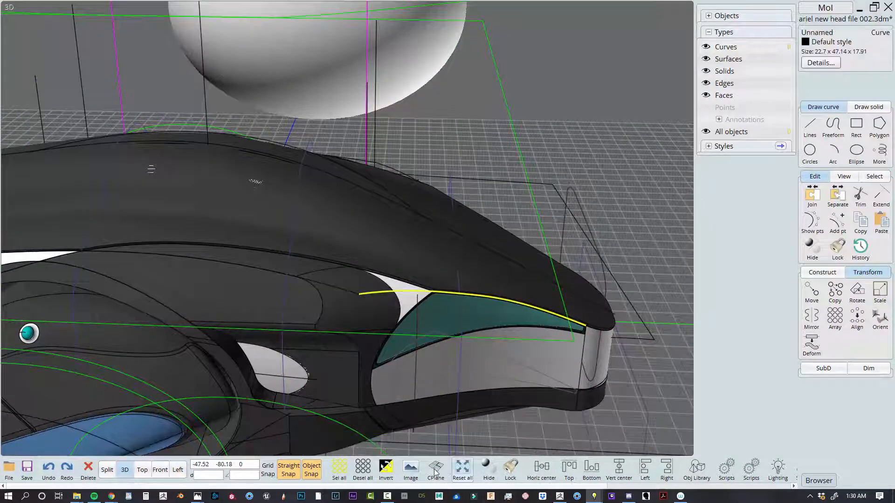
pyautogui.click(463, 469)
pyautogui.scroll(-3, 453, 219)
pyautogui.moveTo(453, 219); pyautogui.dragTo(459, 277, button='right')
pyautogui.click(619, 280)
# Show the four-view layout, highlight both green head outline curves from above, and clear the selection
pyautogui.click(107, 471)
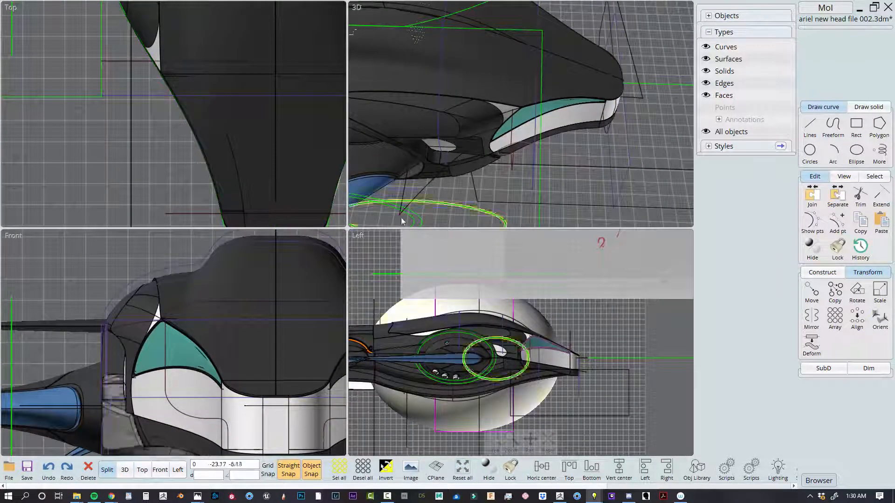
pyautogui.scroll(-6, 164, 142)
pyautogui.scroll(3, 200, 152)
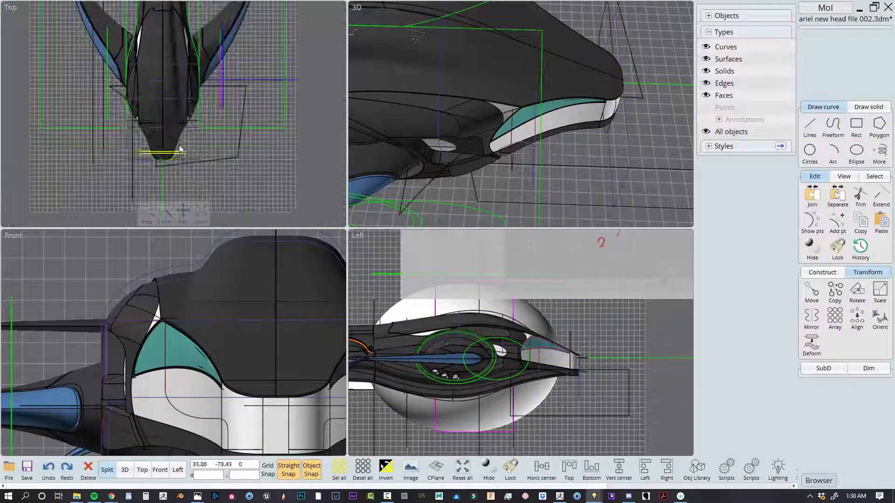
pyautogui.click(176, 146)
pyautogui.moveTo(190, 149); pyautogui.dragTo(242, 150, button='right')
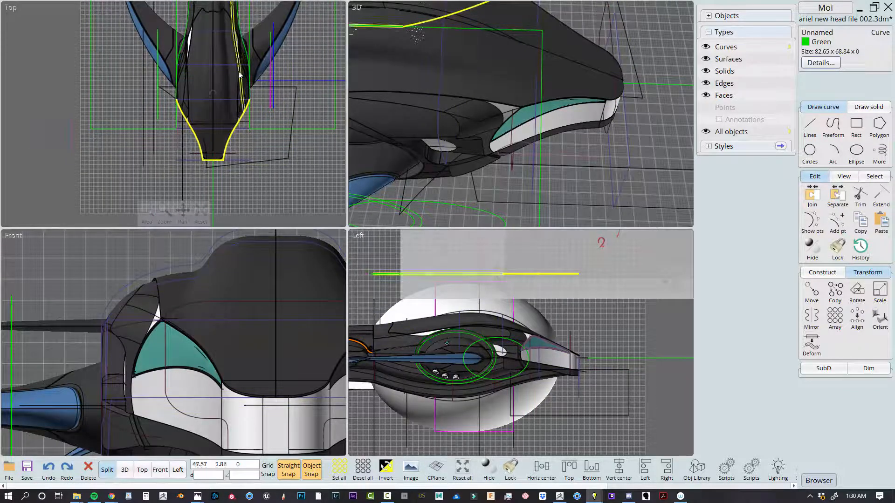
pyautogui.click(243, 41)
pyautogui.scroll(-3, 237, 78)
pyautogui.moveTo(241, 93); pyautogui.dragTo(232, 129, button='right')
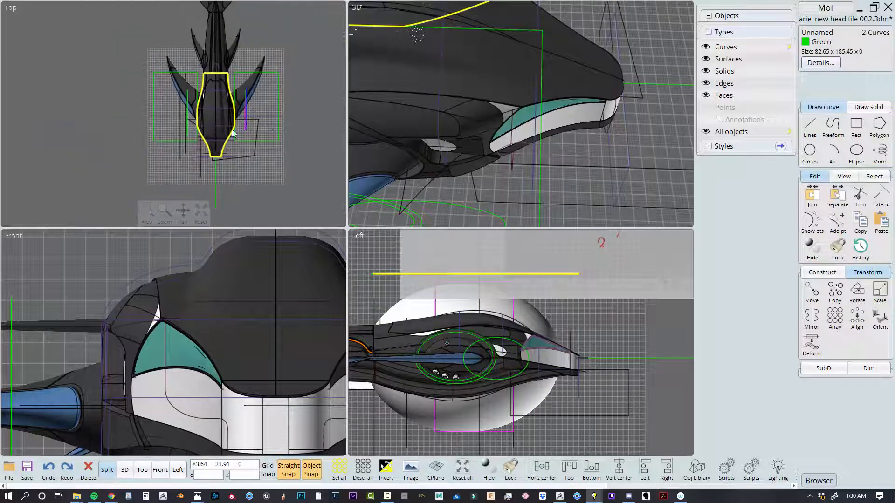
pyautogui.scroll(-2, 475, 337)
pyautogui.click(605, 307)
# Highlight the upper spine curve of the head in the side view, and clear the selection
pyautogui.scroll(3, 503, 334)
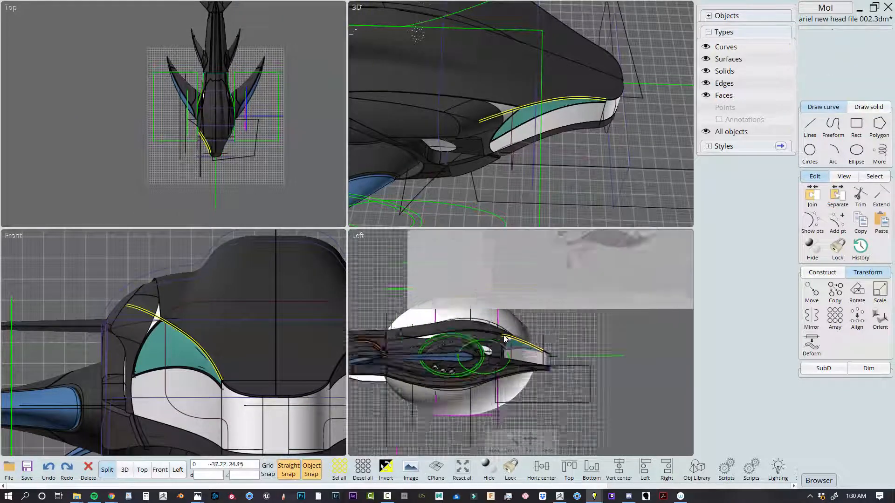
pyautogui.click(498, 324)
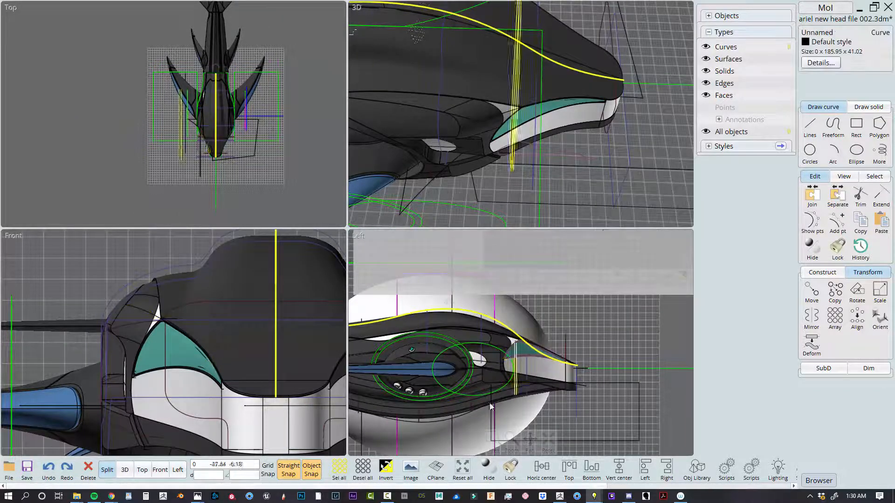
pyautogui.click(613, 331)
pyautogui.scroll(-4, 612, 331)
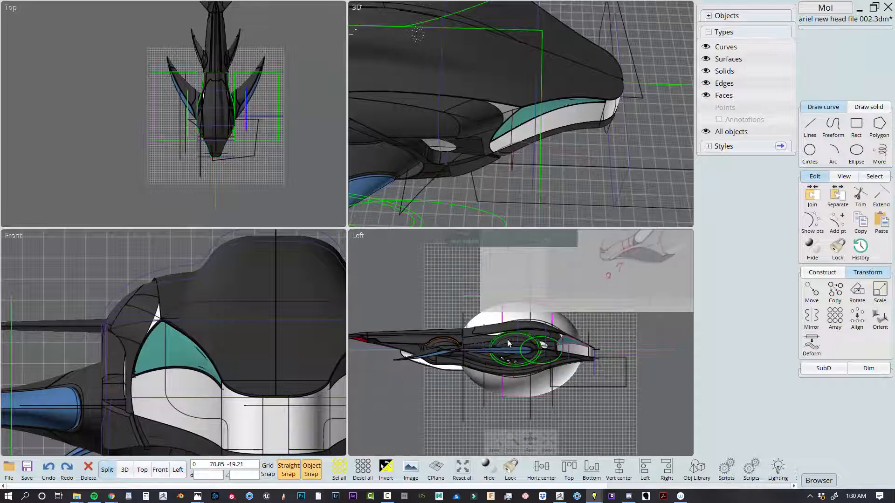
# Return to the full 3D view and look over the whole model with its construction curves
pyautogui.click(126, 474)
pyautogui.scroll(-5, 544, 242)
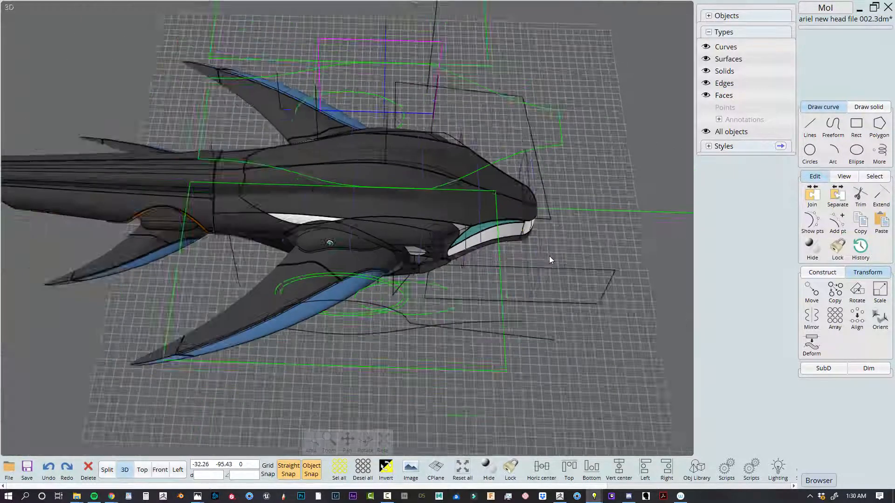
pyautogui.moveTo(549, 256); pyautogui.dragTo(546, 174, button='right')
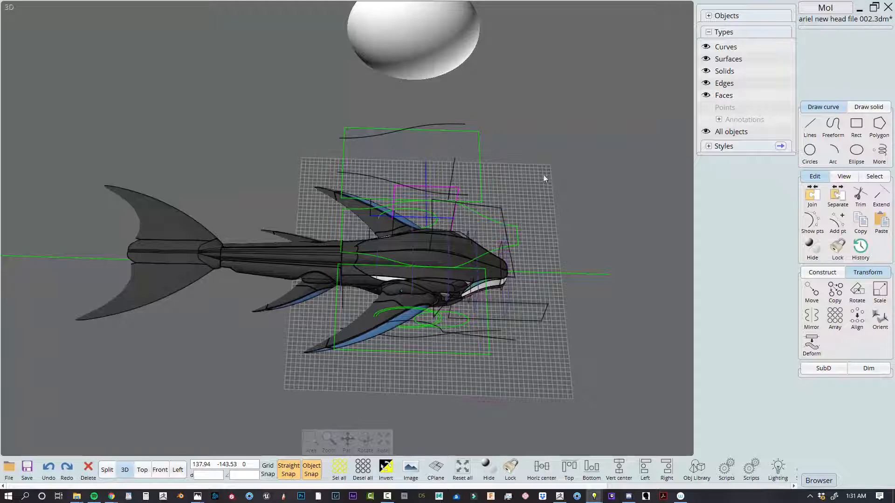
# Highlight the front and rear green outline curves above the head in 3D, and clear the selection
pyautogui.scroll(5, 508, 247)
pyautogui.click(527, 235)
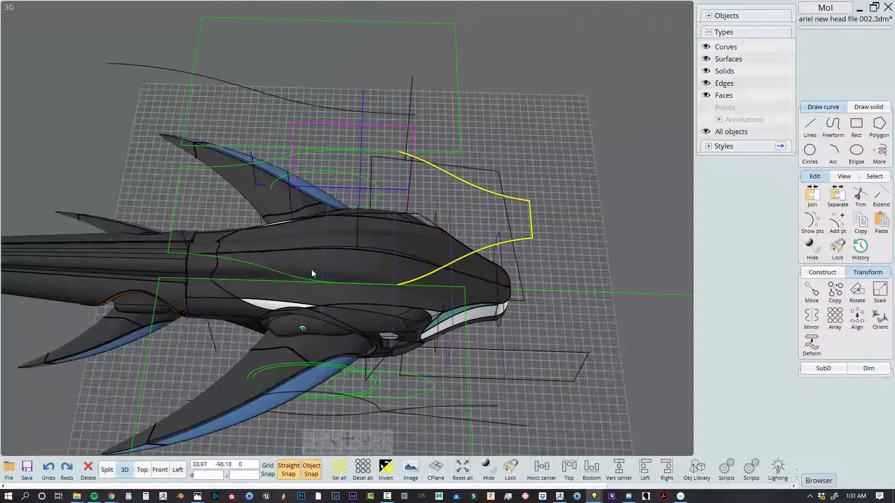
pyautogui.click(240, 261)
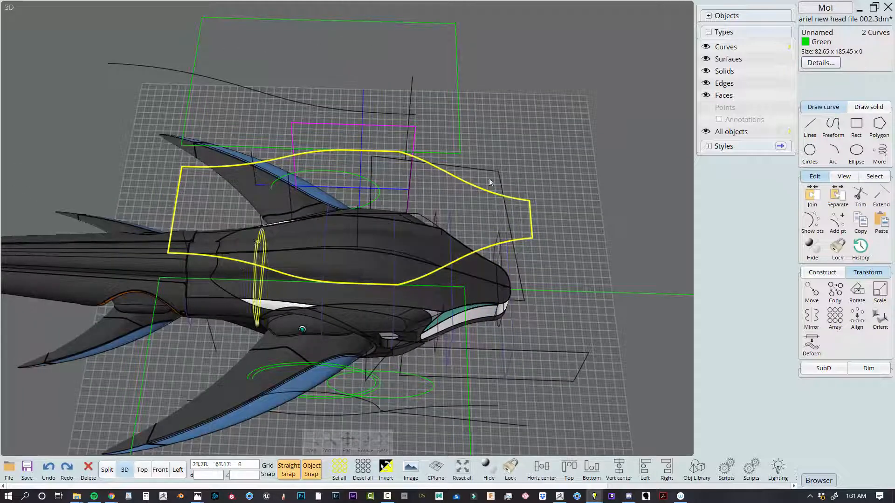
pyautogui.click(572, 147)
pyautogui.scroll(-3, 568, 148)
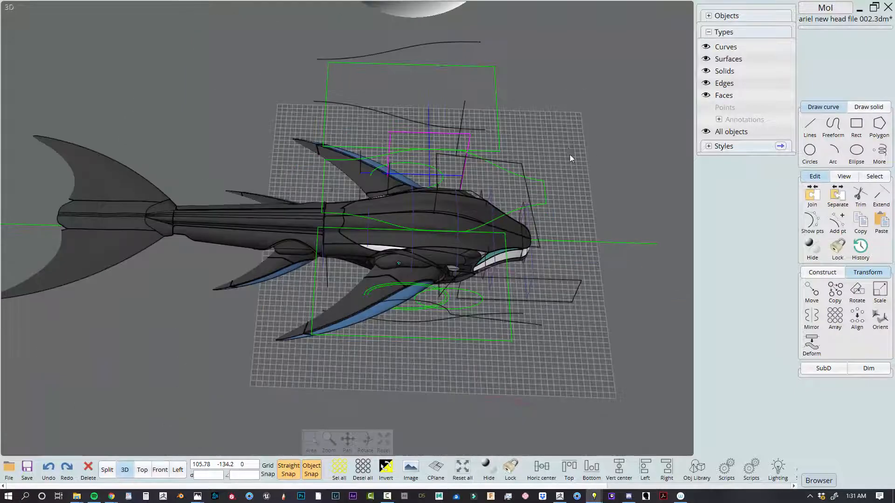
pyautogui.scroll(5, 567, 225)
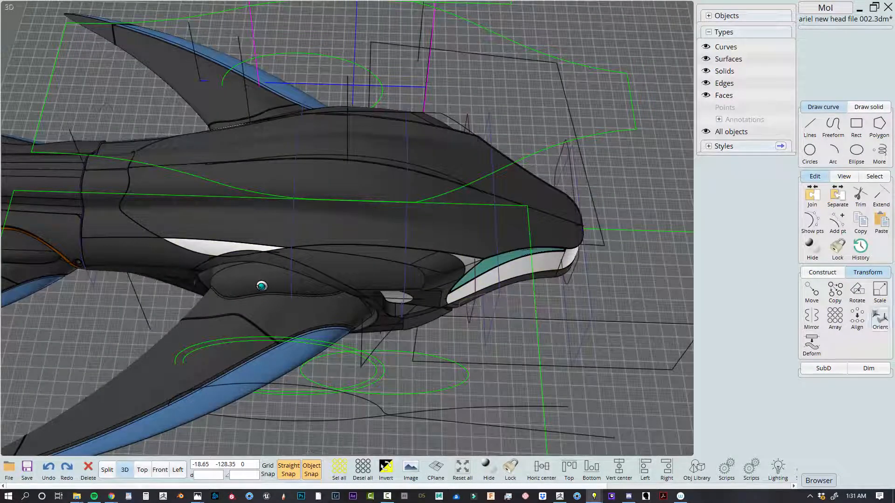
pyautogui.click(826, 274)
pyautogui.click(811, 292)
pyautogui.click(810, 298)
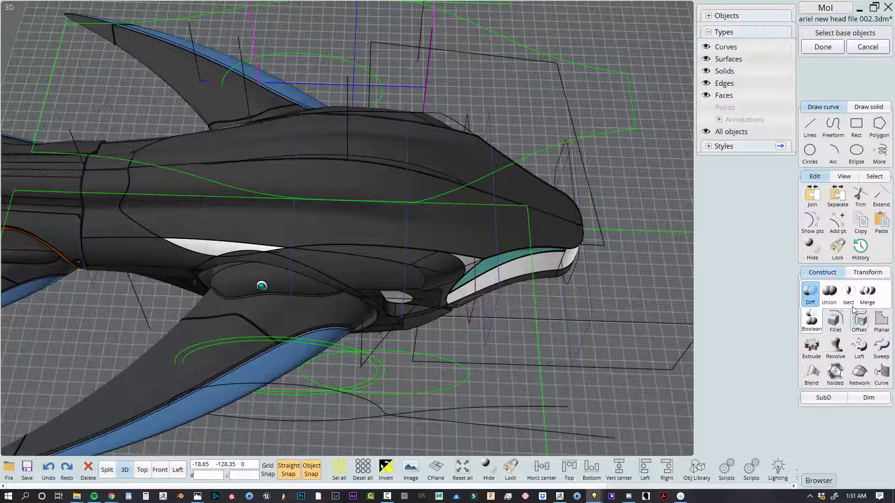
pyautogui.click(867, 48)
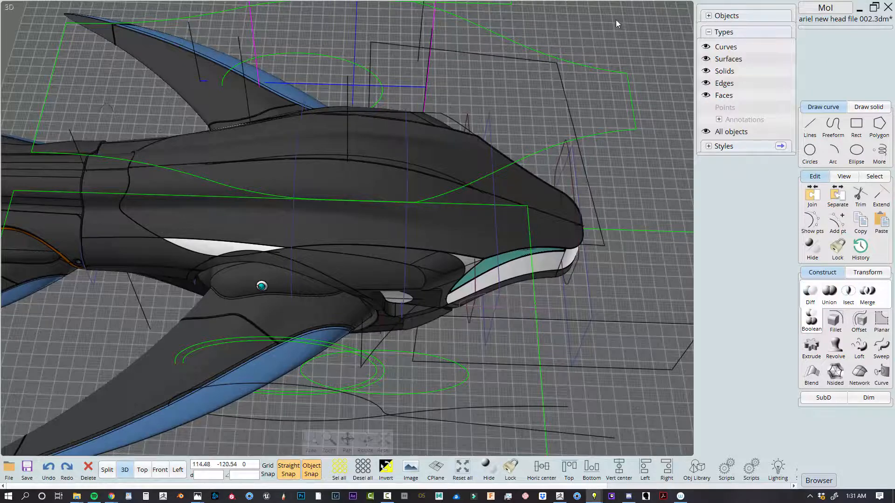
# Examine the whole model from above, from the front quarter and along its side to the tail
pyautogui.scroll(-4, 564, 114)
pyautogui.scroll(3, 482, 266)
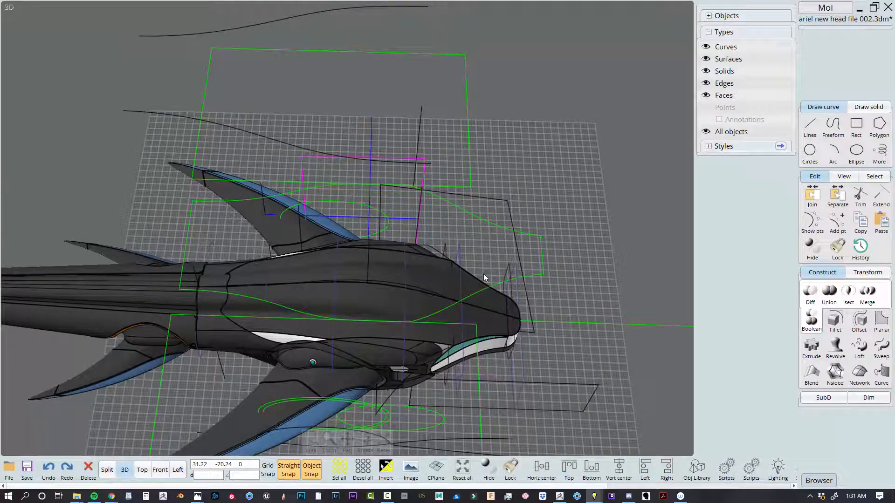
pyautogui.moveTo(491, 305); pyautogui.dragTo(527, 273, button='right')
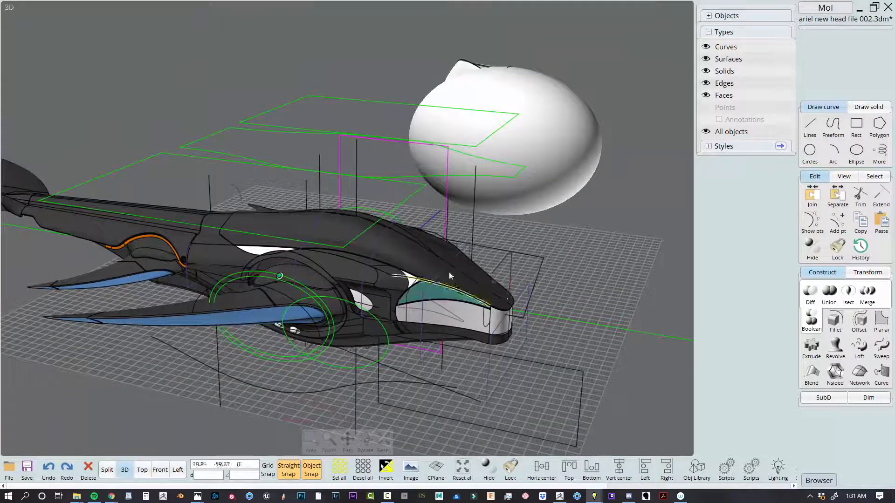
pyautogui.moveTo(316, 299); pyautogui.dragTo(506, 270, button='middle')
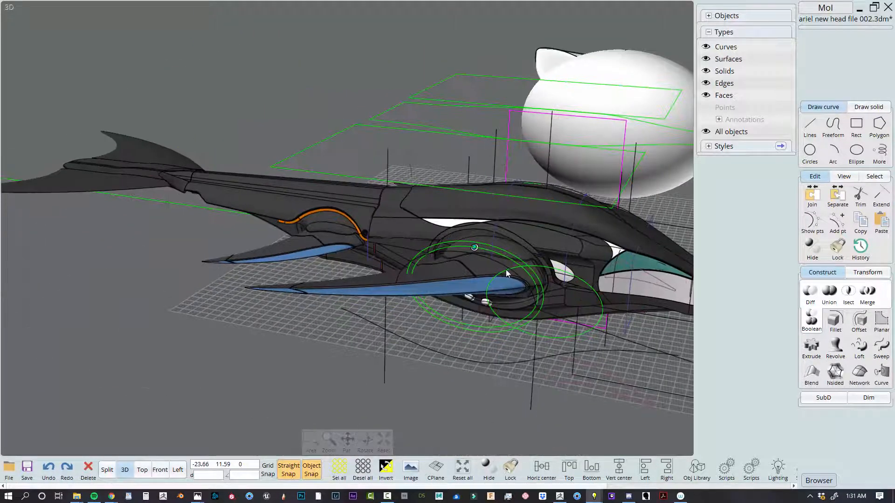
pyautogui.moveTo(506, 270); pyautogui.dragTo(326, 219, button='right')
# Switch to Chrome and enlarge the last image of the Instagram post, showing the earlier model in four views
pyautogui.moveTo(111, 496)
pyautogui.click(172, 466)
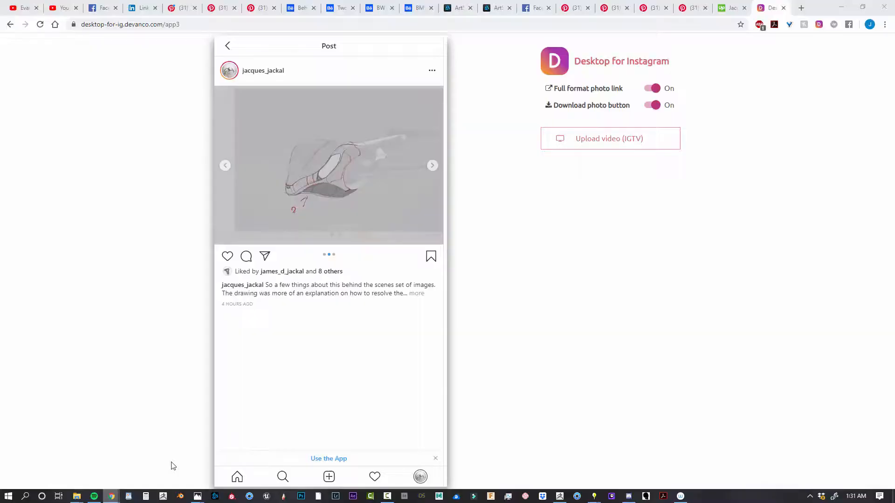
pyautogui.click(432, 165)
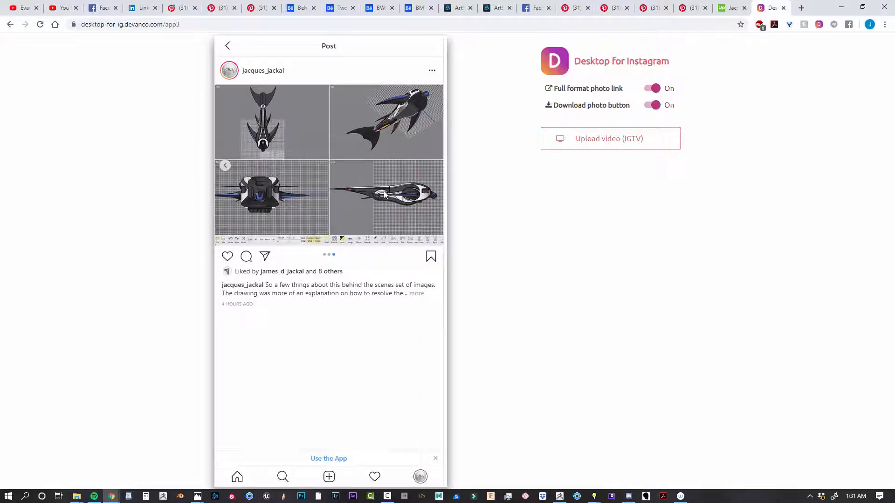
pyautogui.keyDown('ctrl'); pyautogui.scroll(4, 384, 190); pyautogui.keyUp('ctrl')
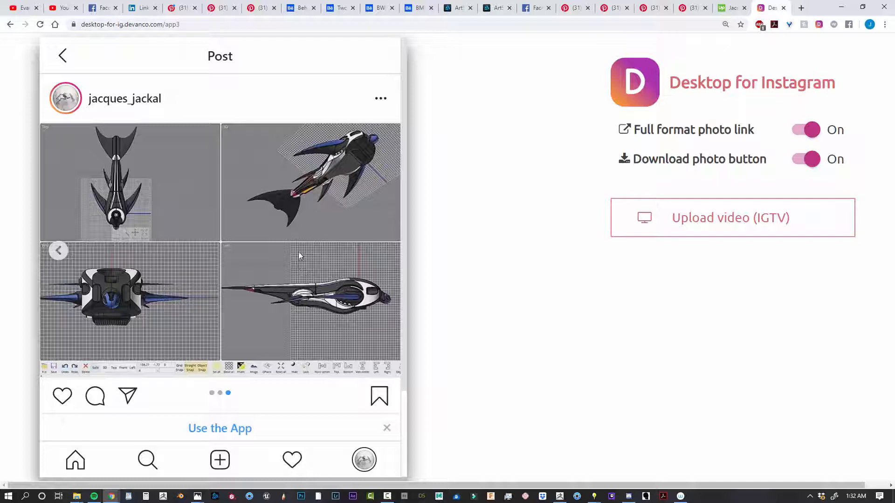
# Switch back to MoI and select the front and rear green head outline curves above the model
pyautogui.moveTo(595, 496)
pyautogui.click(645, 470)
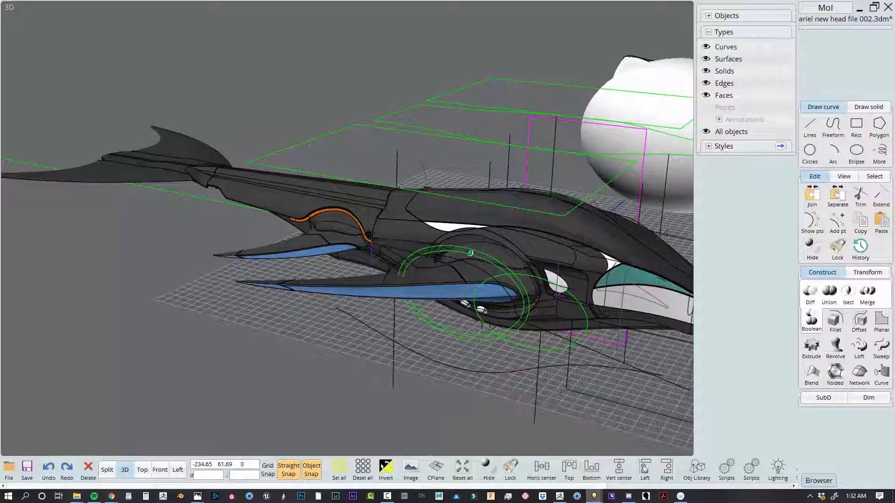
pyautogui.scroll(-3, 483, 328)
pyautogui.moveTo(482, 340); pyautogui.dragTo(425, 341, button='middle')
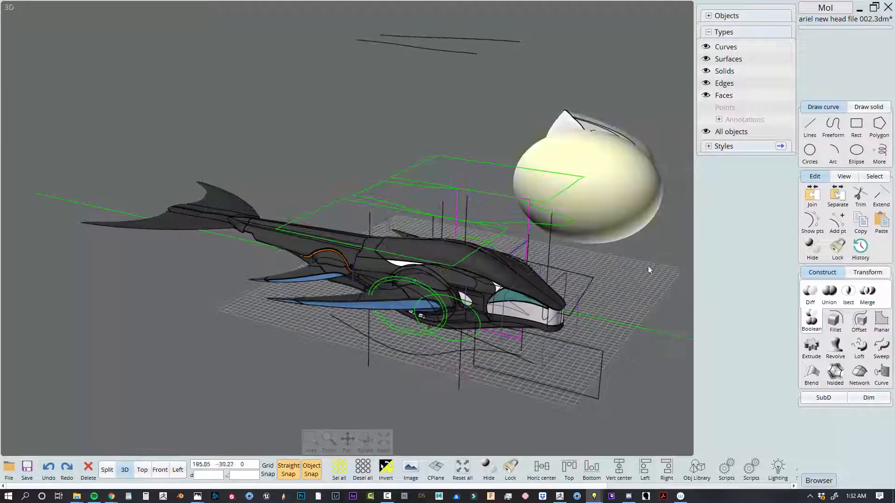
pyautogui.click(491, 222)
pyautogui.click(386, 202)
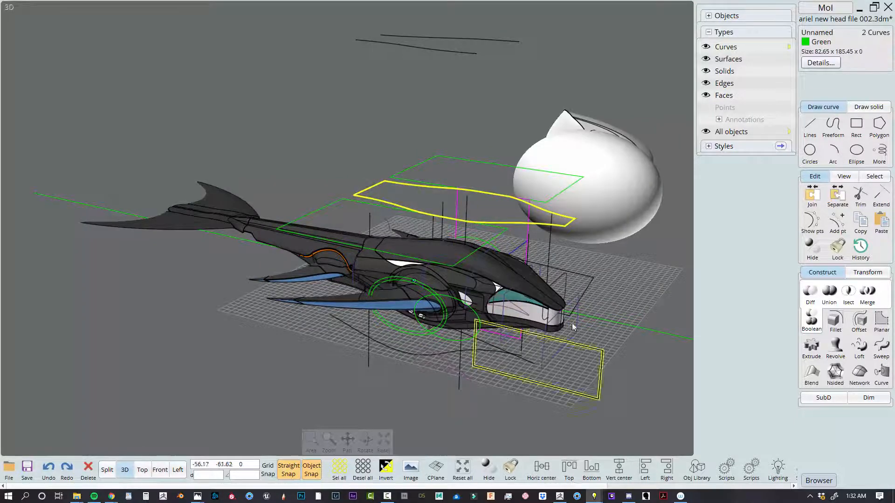
# Turn on hidden line display in the four-view layout and add the upper and lower side profile curves to the selection
pyautogui.moveTo(574, 328); pyautogui.dragTo(476, 197, button='right')
pyautogui.moveTo(523, 389); pyautogui.dragTo(251, 475, button='right')
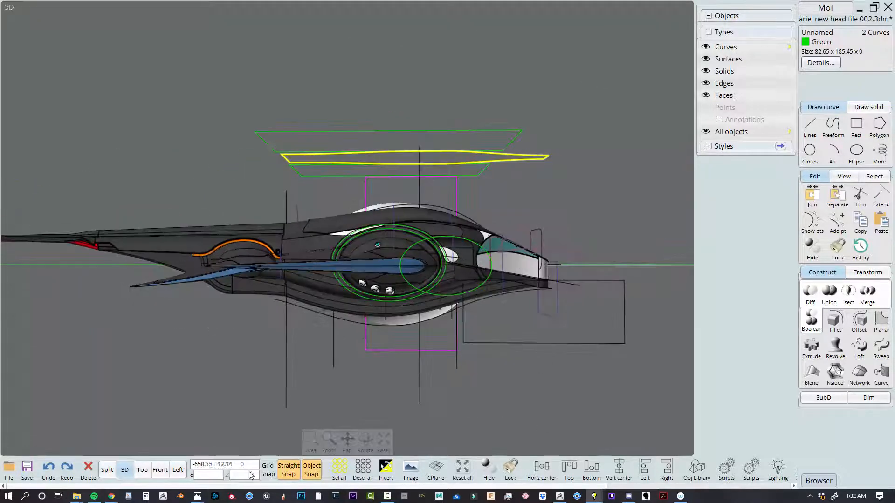
pyautogui.click(107, 471)
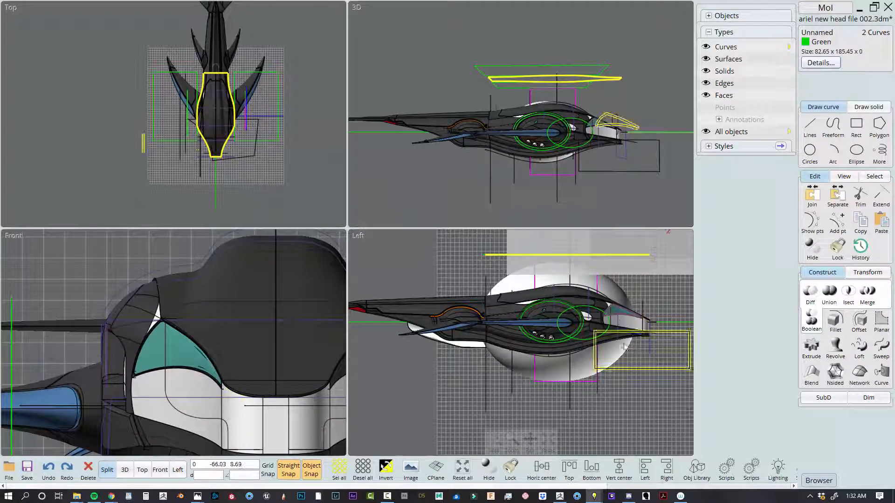
pyautogui.click(844, 176)
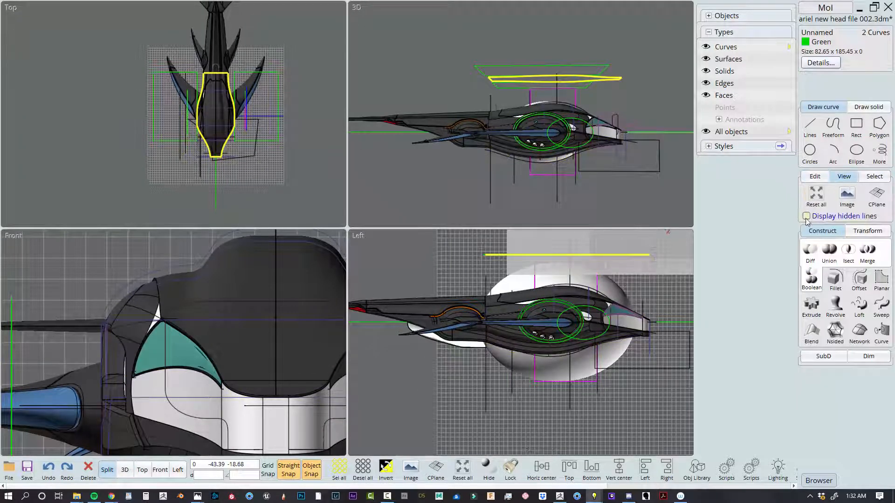
pyautogui.click(807, 217)
pyautogui.scroll(3, 619, 325)
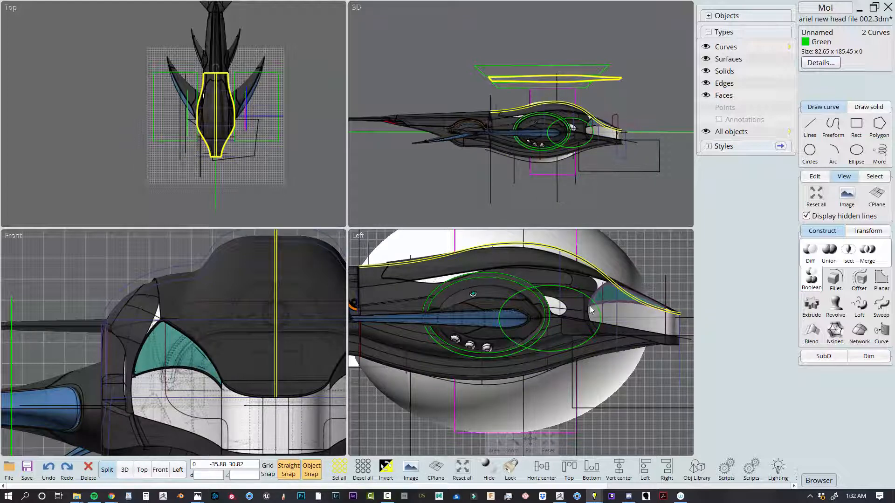
pyautogui.click(595, 357)
pyautogui.click(588, 265)
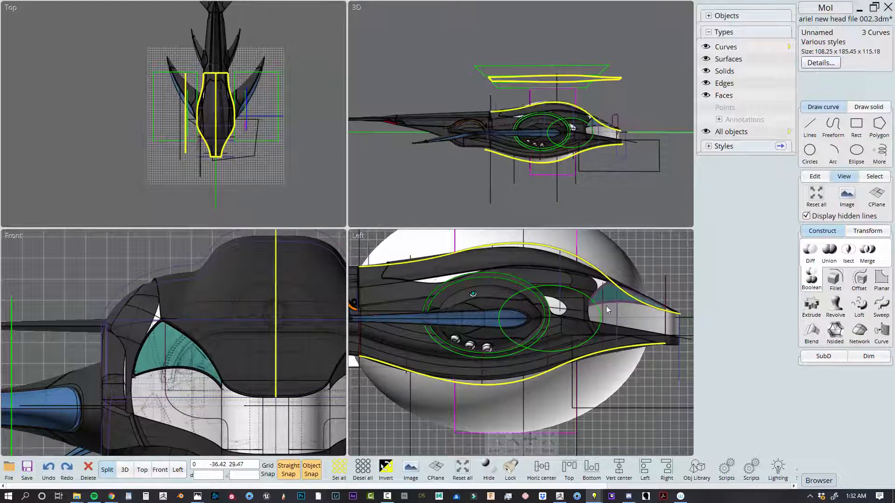
# Examine the four selected outline and profile curves around the head from the front and side
pyautogui.scroll(-5, 587, 264)
pyautogui.moveTo(585, 18); pyautogui.dragTo(459, 86, button='right')
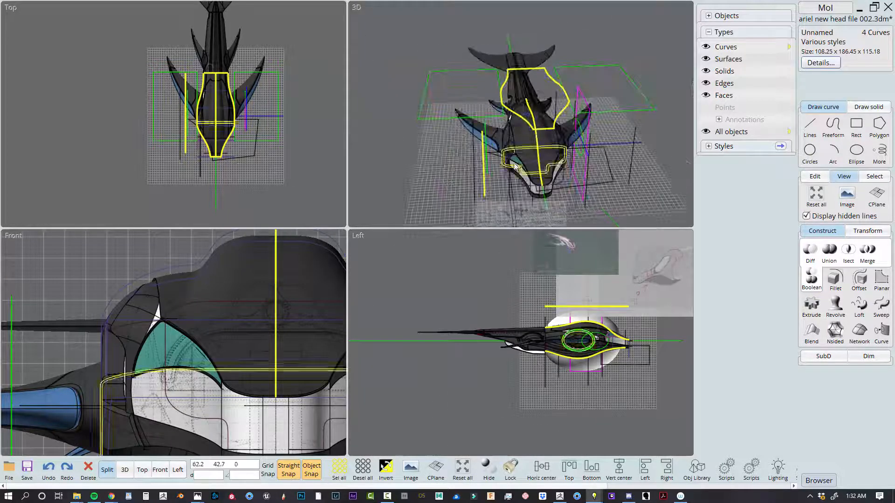
pyautogui.moveTo(609, 155); pyautogui.dragTo(643, 161, button='right')
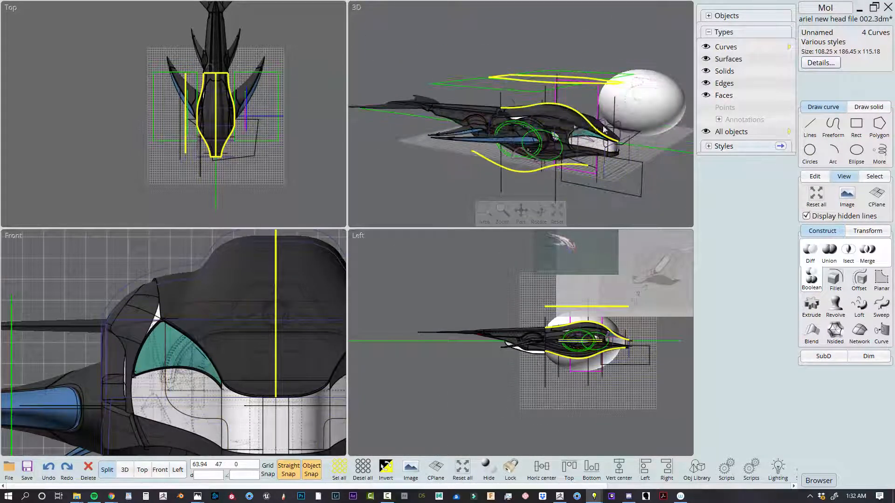
pyautogui.moveTo(577, 98); pyautogui.dragTo(606, 100, button='right')
pyautogui.scroll(5, 589, 332)
pyautogui.scroll(2, 589, 330)
pyautogui.moveTo(580, 331); pyautogui.dragTo(492, 330, button='right')
pyautogui.scroll(-3, 557, 342)
pyautogui.moveTo(666, 323); pyautogui.dragTo(503, 340, button='right')
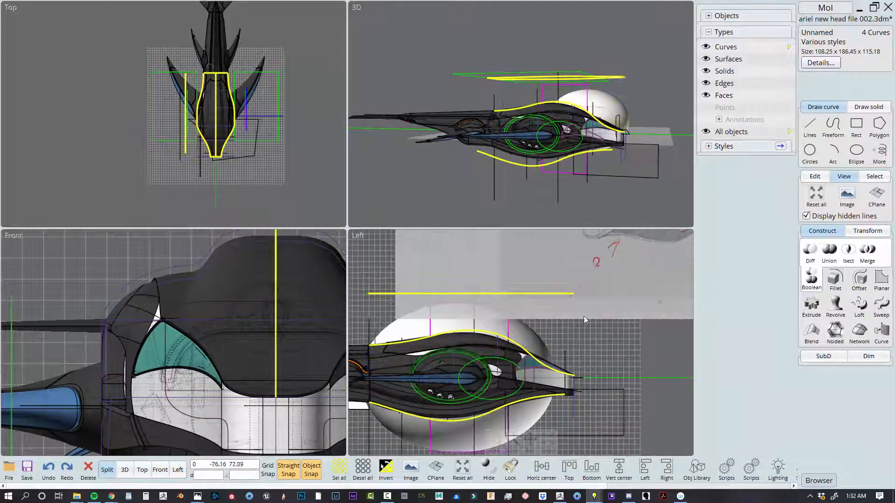
pyautogui.click(576, 402)
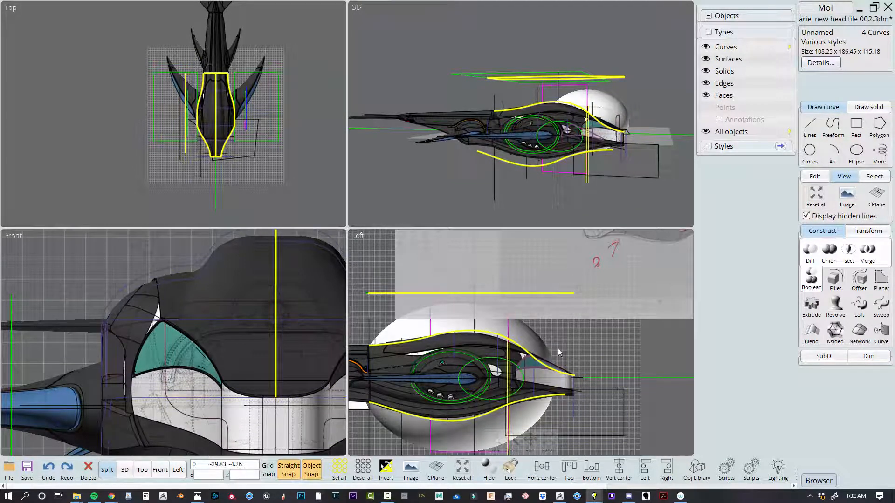
# Select only the lower side profile curve of the head and examine its front end beneath the snout
pyautogui.moveTo(605, 394); pyautogui.dragTo(670, 362, button='right')
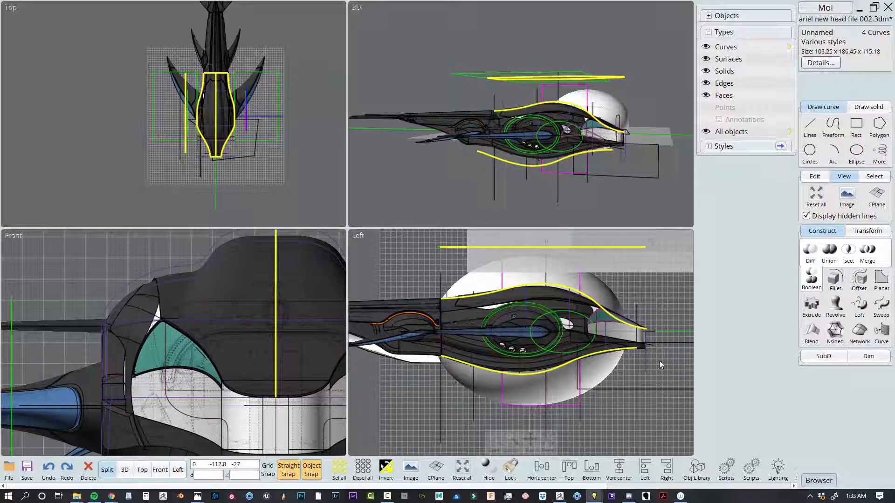
pyautogui.click(655, 307)
pyautogui.scroll(3, 653, 322)
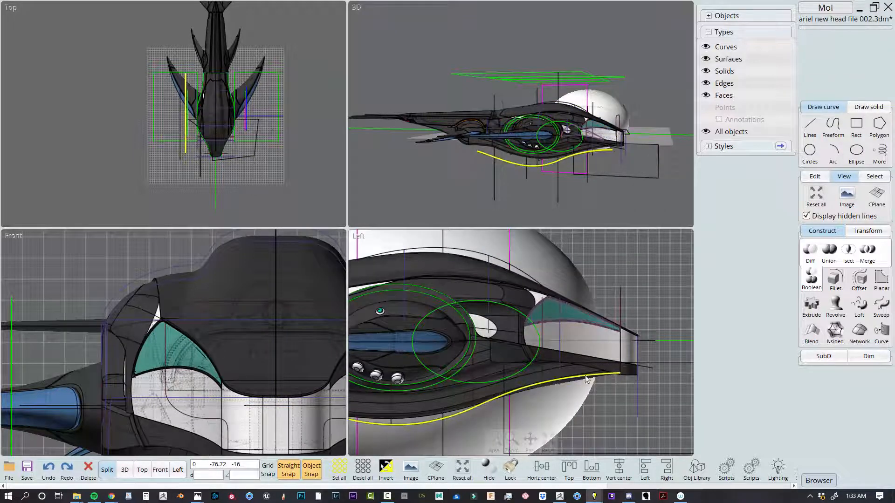
pyautogui.click(608, 378)
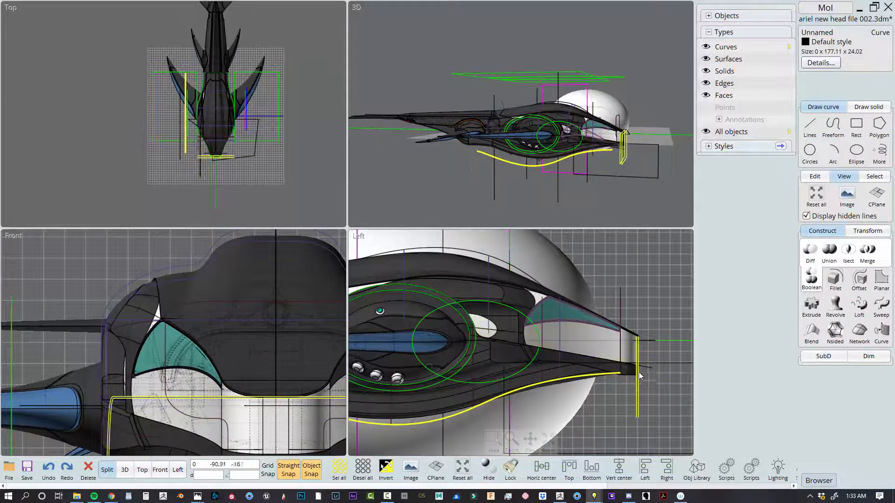
pyautogui.scroll(1, 611, 289)
pyautogui.moveTo(611, 289); pyautogui.dragTo(543, 284, button='right')
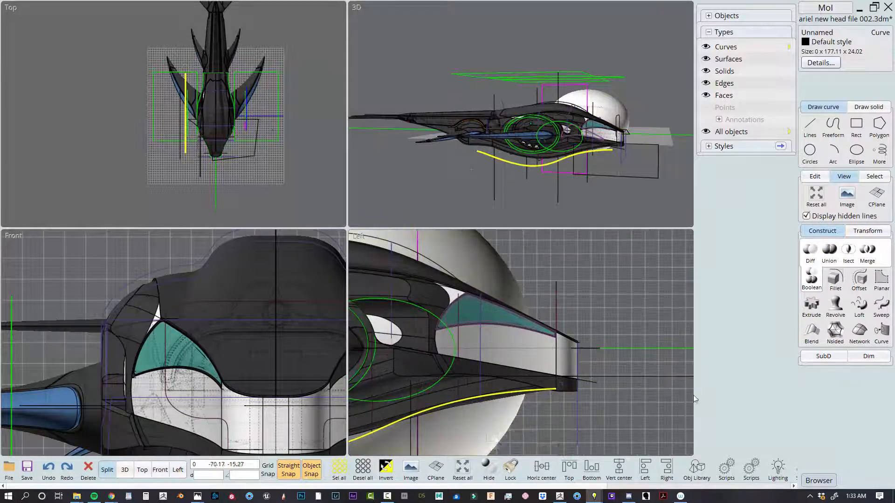
# Select only the upper side profile curve, examine how it meets the nose tip, and clear the selection
pyautogui.click(611, 327)
pyautogui.click(453, 274)
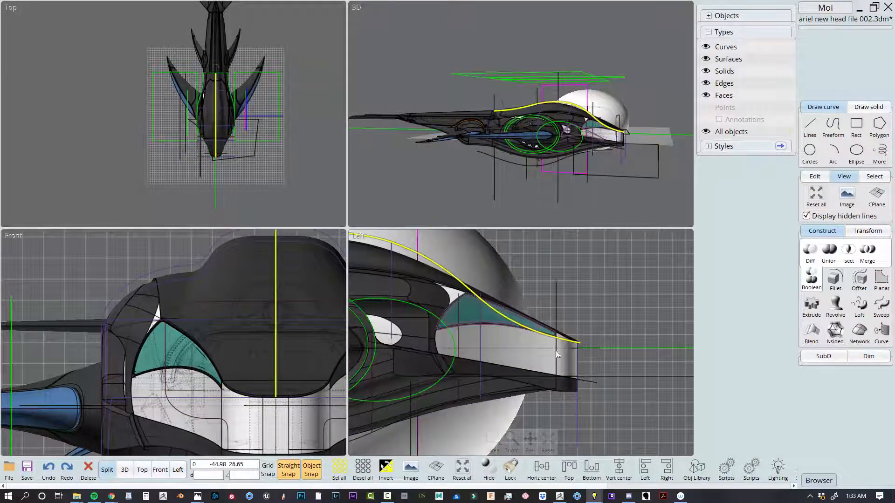
pyautogui.scroll(-3, 578, 353)
pyautogui.scroll(-1, 591, 359)
pyautogui.moveTo(592, 361); pyautogui.dragTo(496, 340, button='right')
pyautogui.scroll(1, 497, 340)
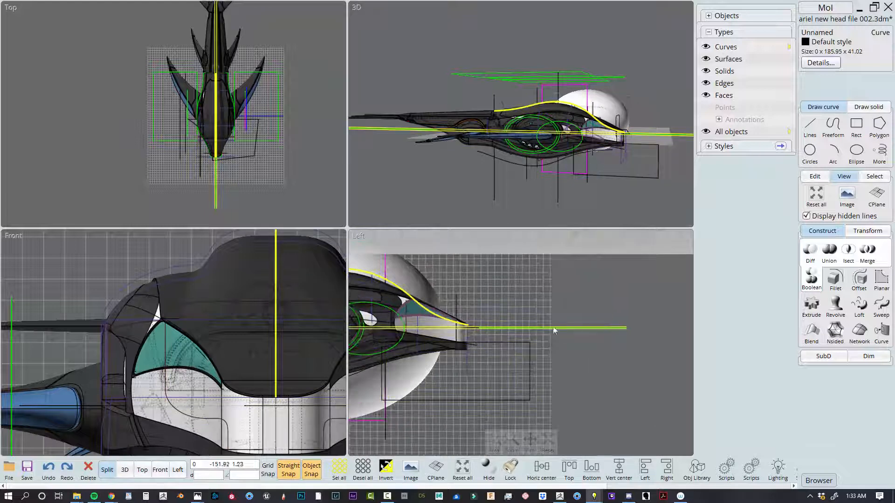
pyautogui.click(583, 325)
pyautogui.click(522, 305)
pyautogui.scroll(-2, 522, 306)
pyautogui.moveTo(522, 306); pyautogui.dragTo(616, 349, button='right')
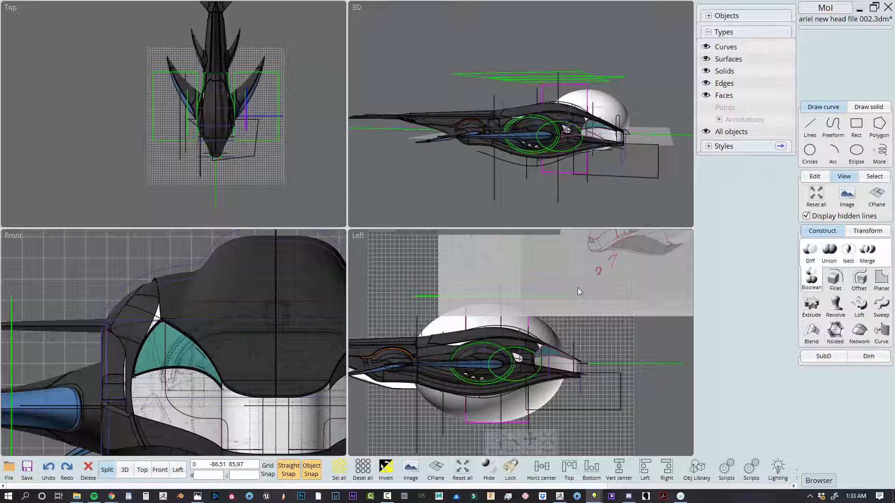
# Examine the reference sketches above the model and the cross-section curves along the head from the side
pyautogui.scroll(-3, 585, 292)
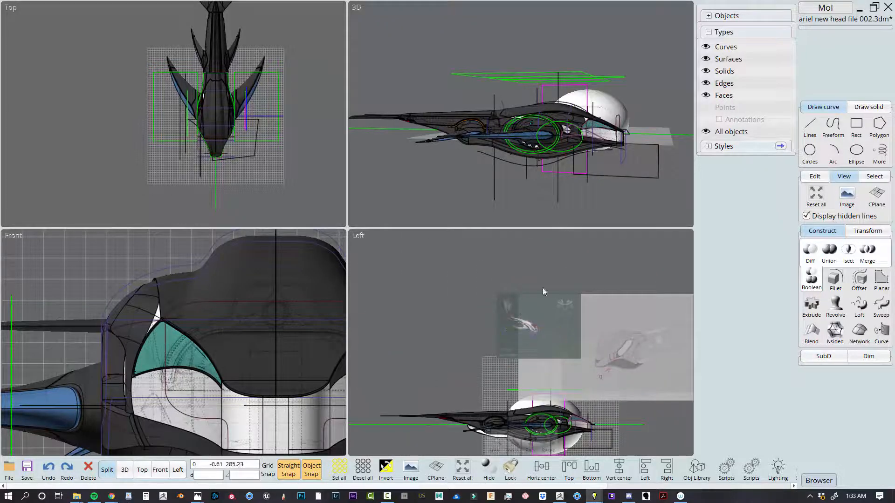
pyautogui.moveTo(519, 281); pyautogui.dragTo(617, 345)
pyautogui.moveTo(616, 355); pyautogui.dragTo(613, 291, button='right')
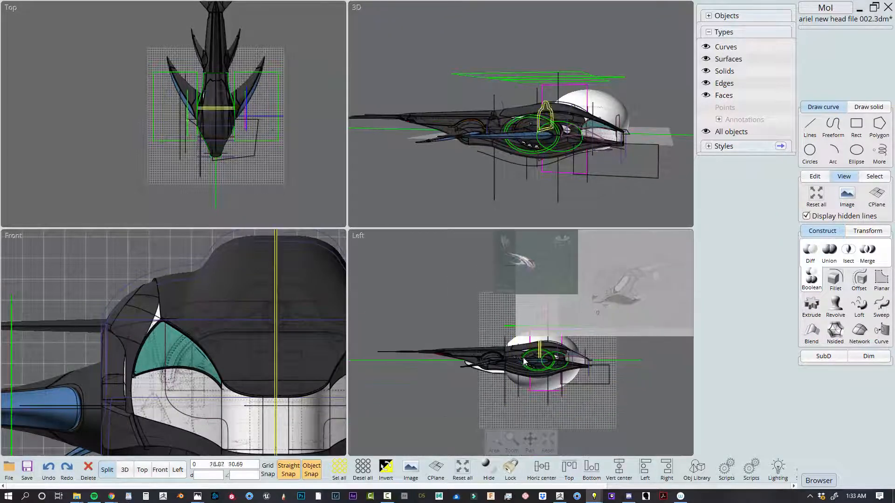
pyautogui.scroll(5, 524, 361)
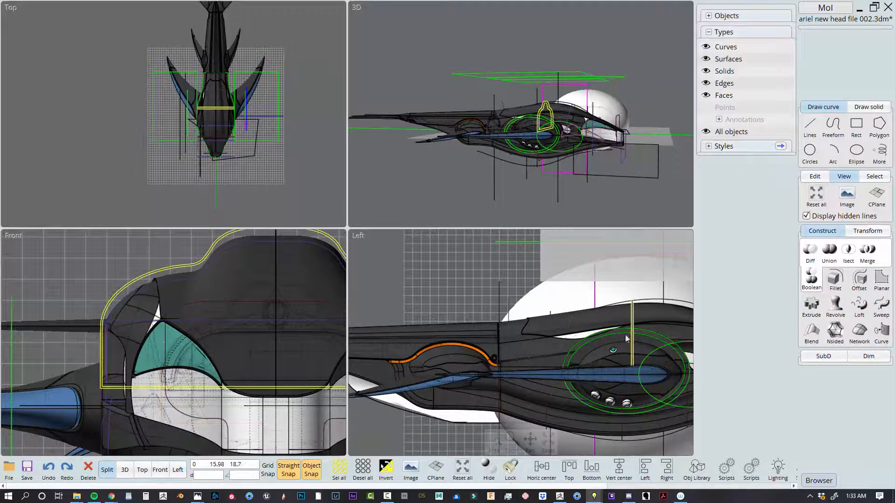
pyautogui.moveTo(626, 338); pyautogui.dragTo(520, 318, button='right')
pyautogui.scroll(-1, 655, 352)
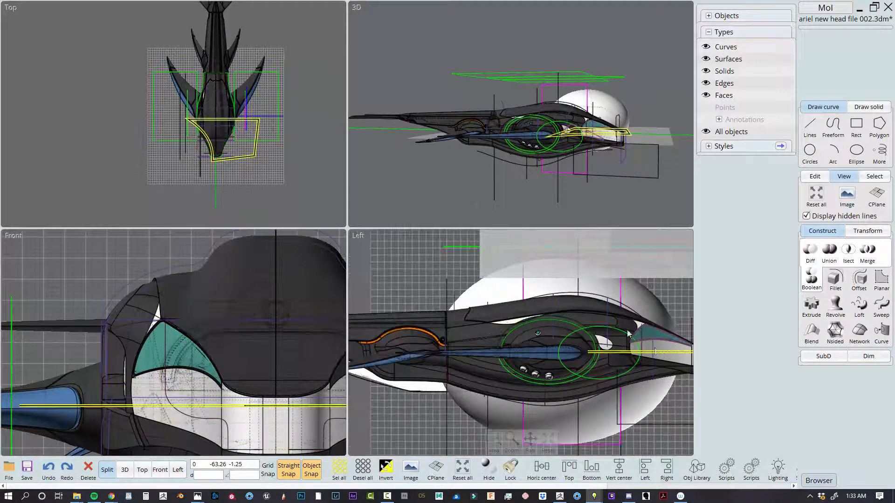
# Select the closed upper cross-section curve behind the eye, examine it around the head in perspective, and deselect it
pyautogui.click(571, 119)
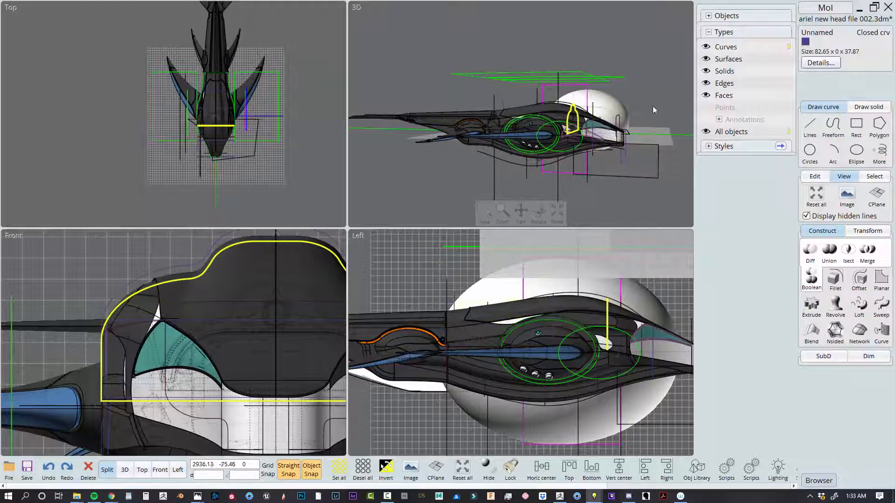
pyautogui.moveTo(654, 110); pyautogui.dragTo(588, 156, button='right')
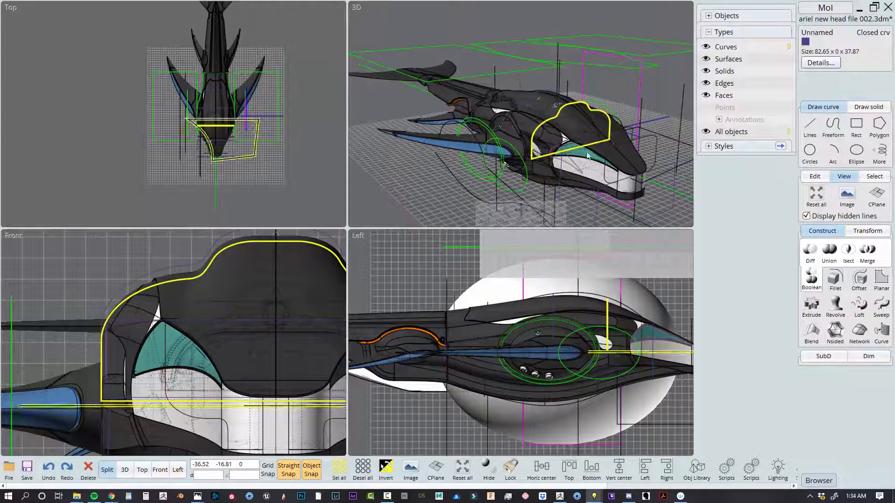
pyautogui.scroll(2, 599, 136)
pyautogui.click(610, 76)
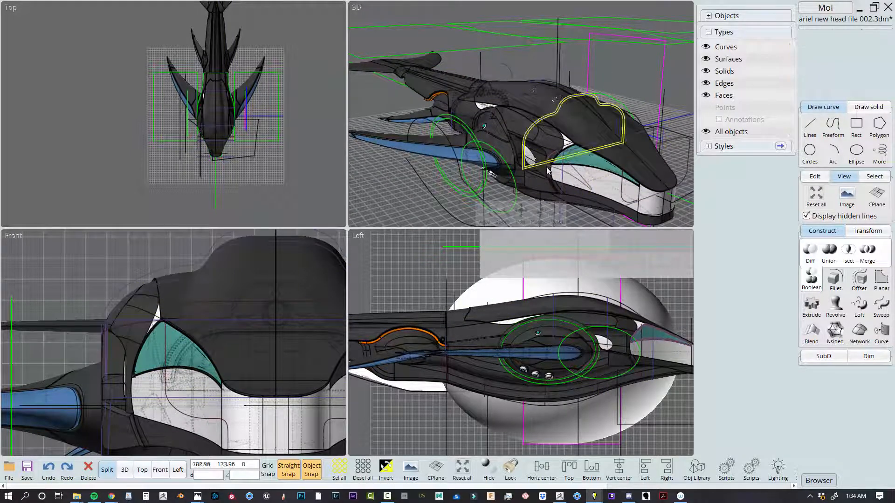
# Turn off hidden line display and examine the head and its construction curves from the front and side
pyautogui.click(806, 216)
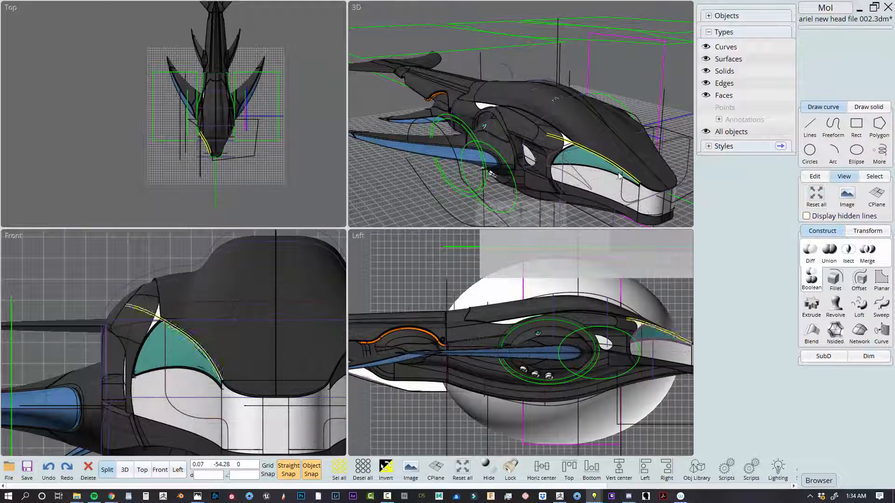
pyautogui.moveTo(619, 176); pyautogui.dragTo(651, 161, button='right')
pyautogui.scroll(-2, 573, 102)
pyautogui.moveTo(620, 109); pyautogui.dragTo(571, 143, button='right')
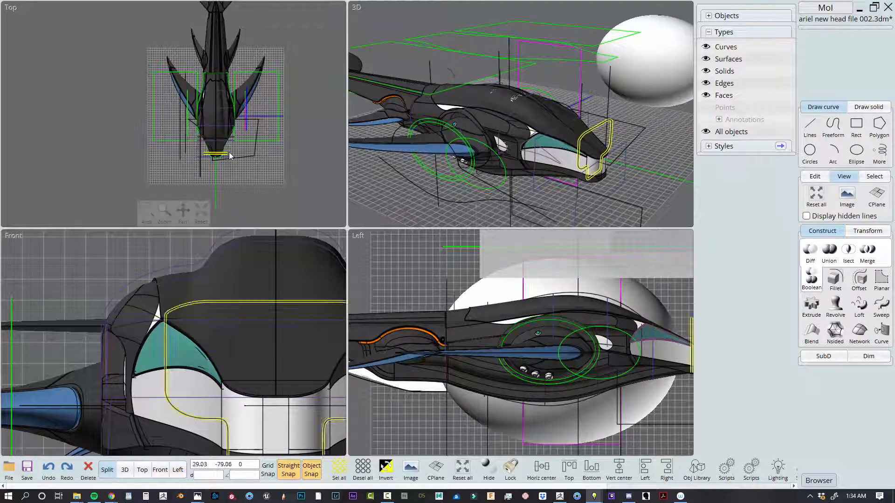
pyautogui.scroll(3, 253, 110)
pyautogui.moveTo(518, 158); pyautogui.dragTo(570, 129, button='right')
pyautogui.scroll(2, 673, 327)
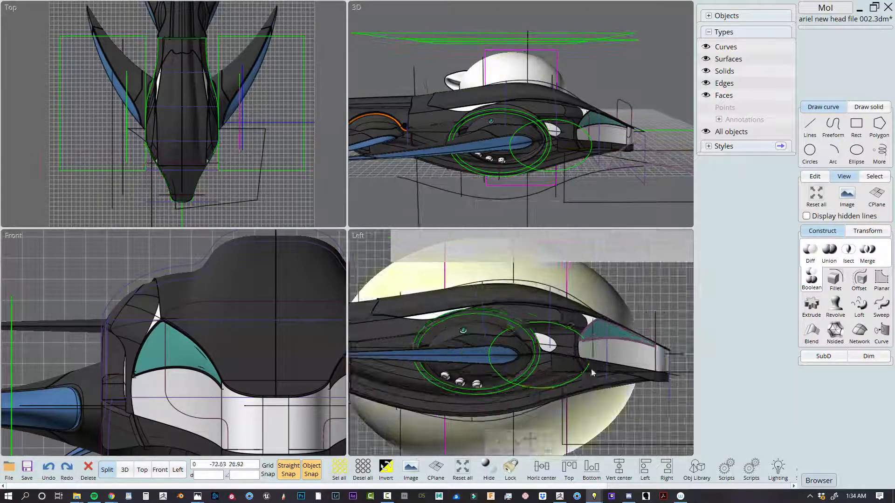
# Turn on hidden line display, select the joined lower jaw surface to examine its extent, and deselect it
pyautogui.click(806, 217)
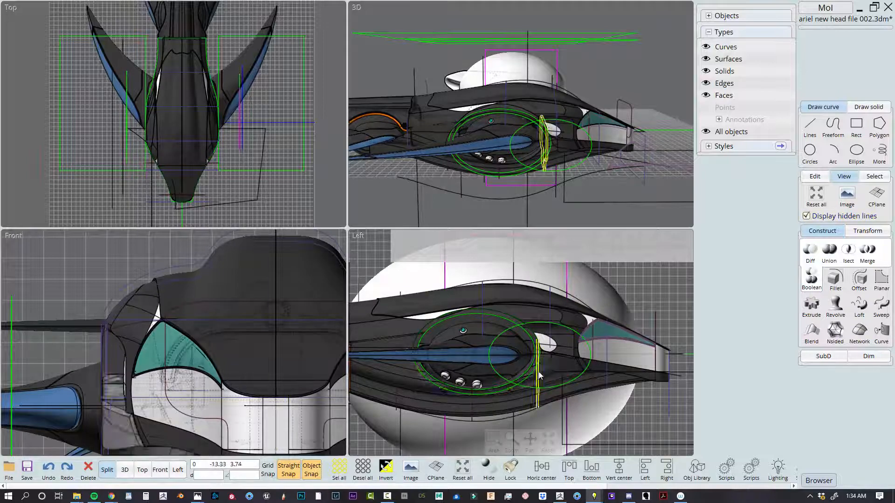
pyautogui.moveTo(540, 380); pyautogui.dragTo(615, 353, button='right')
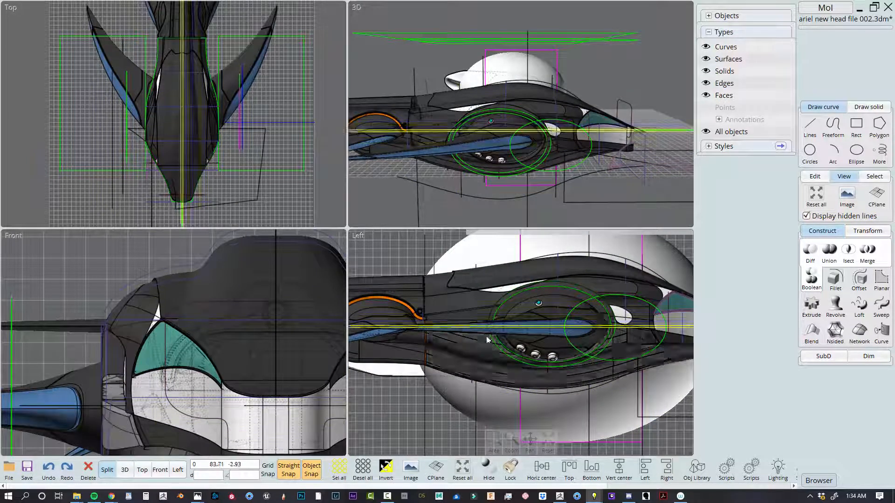
pyautogui.click(495, 365)
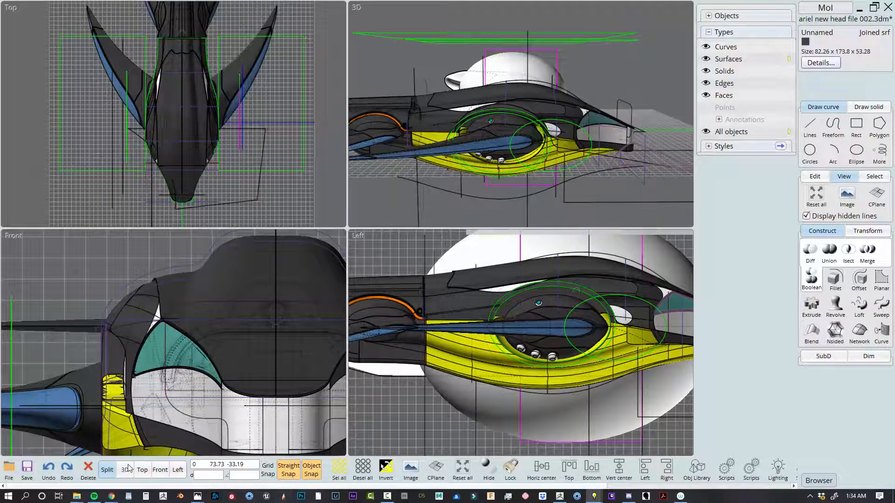
pyautogui.moveTo(644, 337); pyautogui.dragTo(599, 343, button='right')
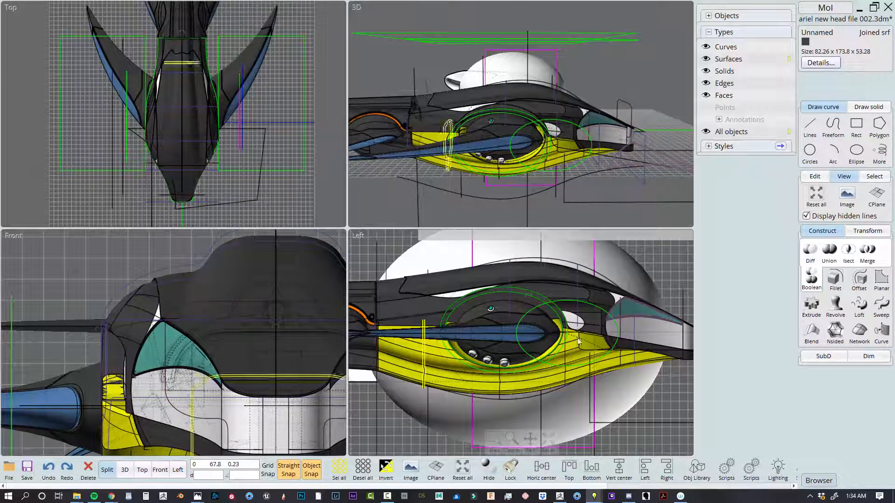
pyautogui.click(651, 269)
# Select the white inner head solid and the dark side panel solid, and examine both in perspective
pyautogui.scroll(3, 621, 297)
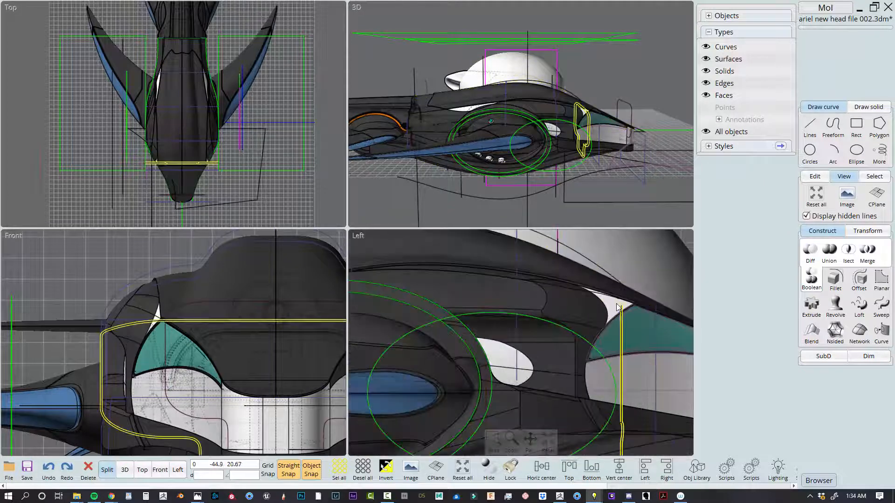
pyautogui.click(617, 307)
pyautogui.scroll(-4, 616, 309)
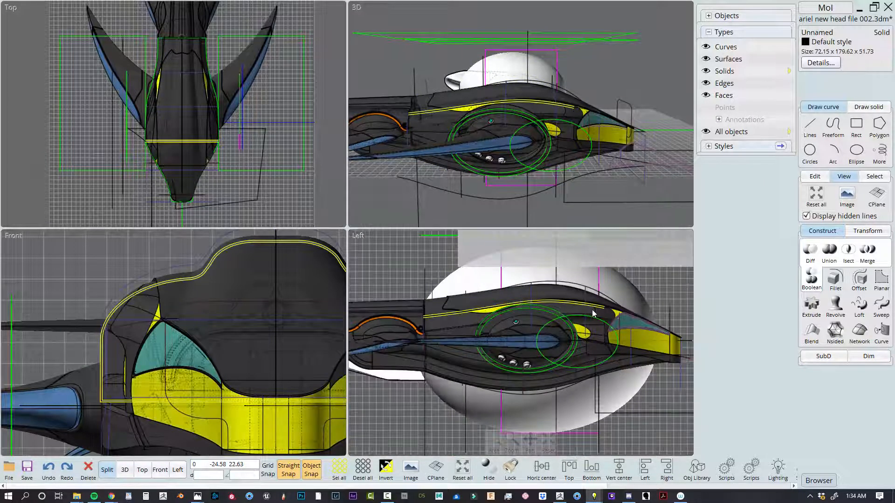
pyautogui.click(605, 315)
pyautogui.scroll(-3, 177, 366)
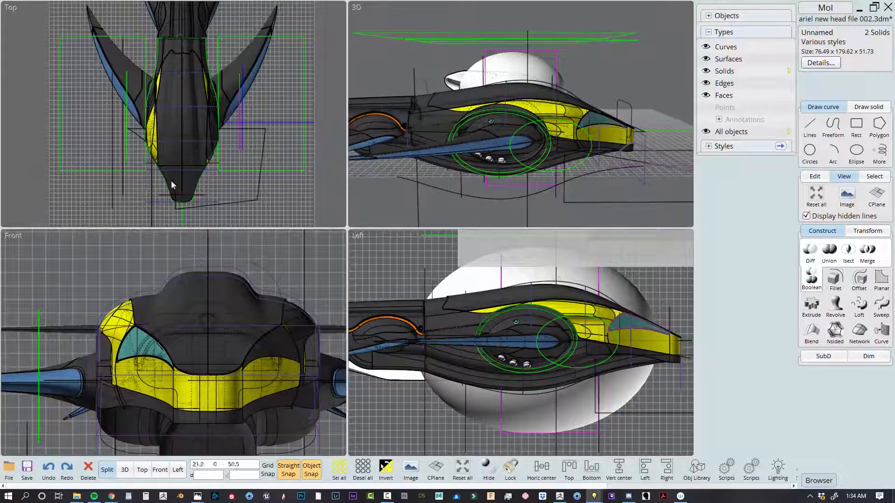
pyautogui.moveTo(627, 127); pyautogui.dragTo(577, 146, button='right')
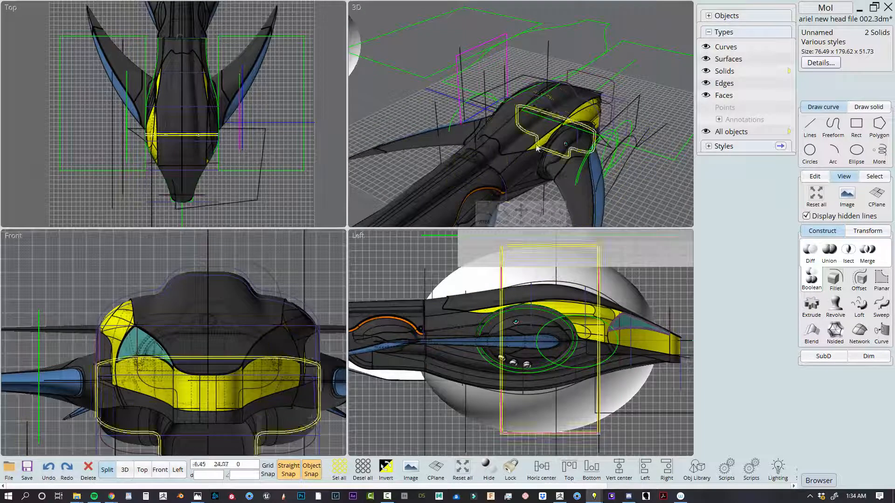
# Isolate the top head shell and the white inner head solid, hiding everything else
pyautogui.click(658, 5)
pyautogui.moveTo(657, 9); pyautogui.dragTo(607, 165, button='right')
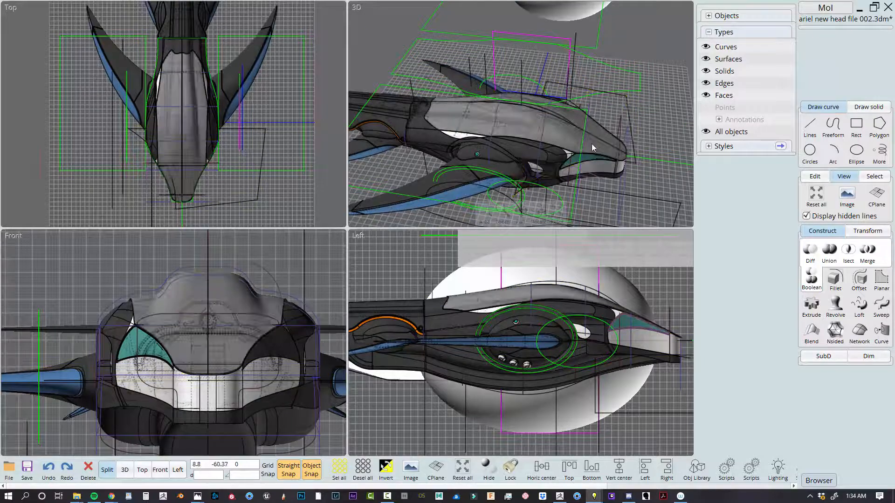
pyautogui.click(591, 144)
pyautogui.scroll(3, 593, 163)
pyautogui.click(609, 169)
pyautogui.scroll(-4, 587, 169)
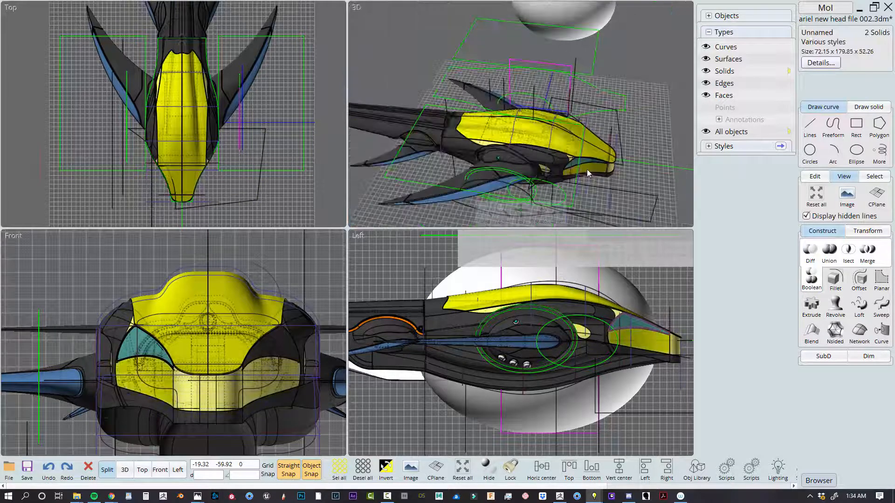
pyautogui.moveTo(586, 169); pyautogui.dragTo(601, 139, button='right')
pyautogui.click(814, 176)
pyautogui.rightClick(819, 253)
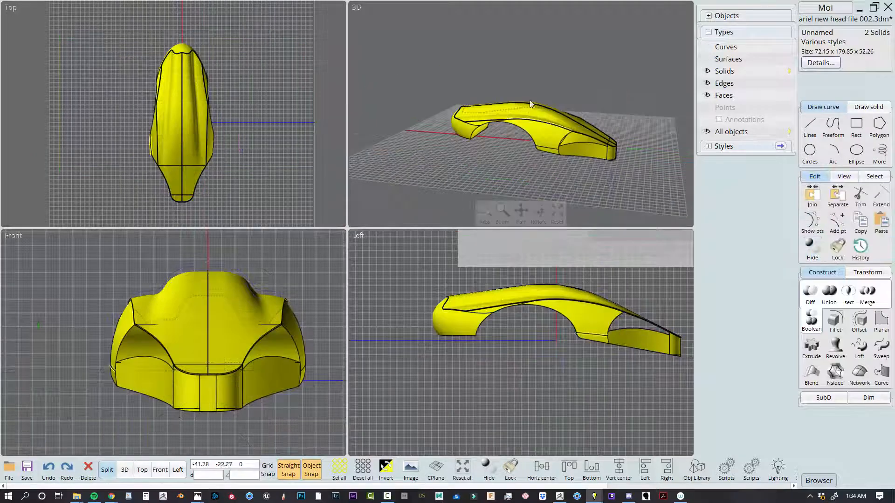
# Examine the isolated shell and inner solid from several angles, and bring back all other objects
pyautogui.moveTo(671, 95); pyautogui.dragTo(615, 70, button='right')
pyautogui.click(618, 72)
pyautogui.moveTo(672, 131); pyautogui.dragTo(655, 86, button='right')
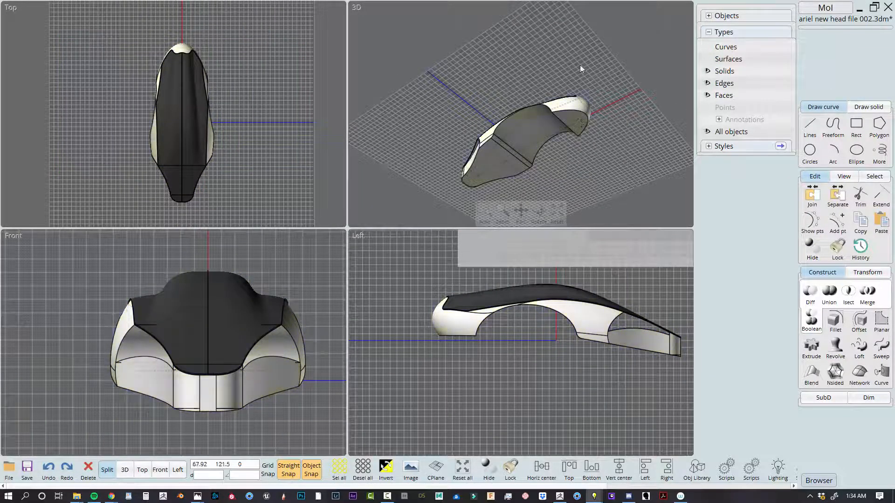
pyautogui.moveTo(580, 69); pyautogui.dragTo(562, 101, button='right')
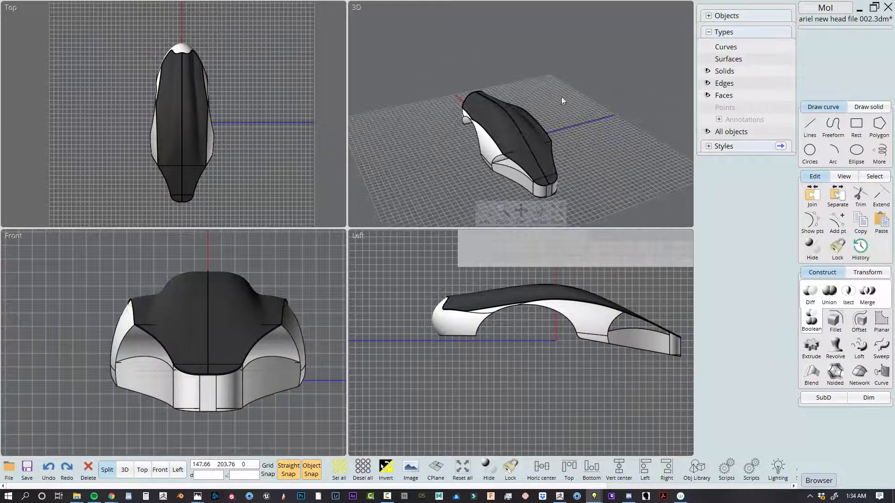
pyautogui.click(814, 253)
pyautogui.click(593, 46)
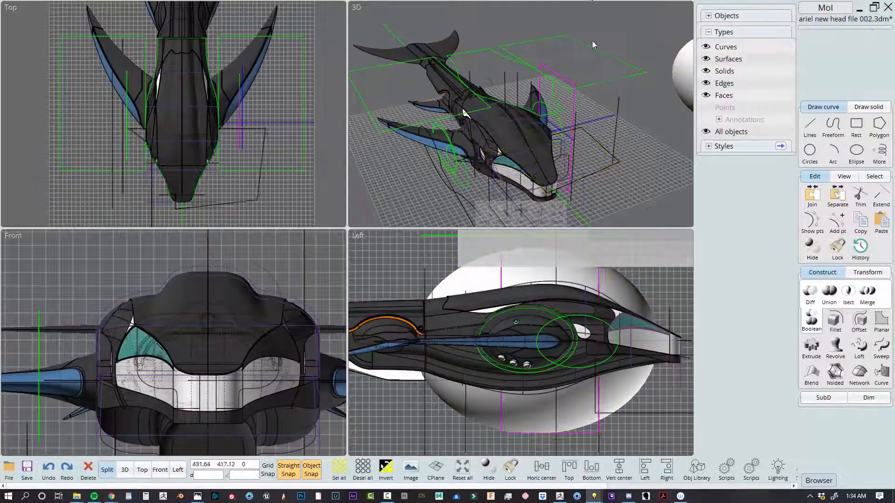
# Maximize the 3D view, turn off hidden line display, and examine the whole model with its construction curves
pyautogui.scroll(-3, 669, 151)
pyautogui.moveTo(669, 152); pyautogui.dragTo(519, 160, button='middle')
pyautogui.moveTo(600, 142); pyautogui.dragTo(690, 100, button='middle')
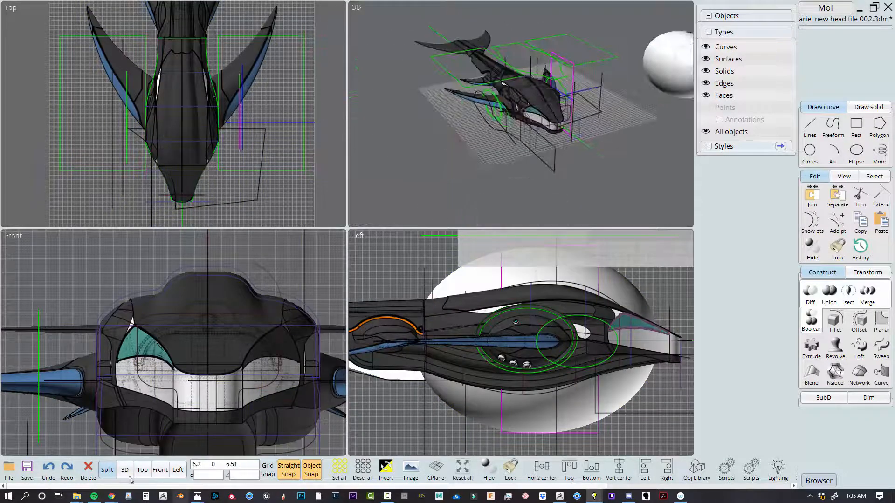
pyautogui.click(128, 475)
pyautogui.moveTo(438, 302); pyautogui.dragTo(644, 260, button='right')
pyautogui.click(843, 177)
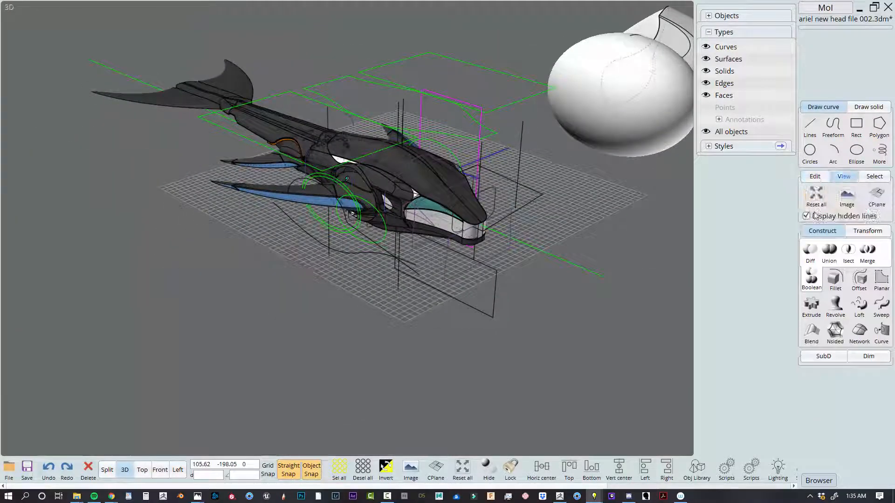
pyautogui.click(807, 217)
pyautogui.moveTo(573, 242); pyautogui.dragTo(598, 266, button='middle')
pyautogui.moveTo(598, 266); pyautogui.dragTo(686, 249, button='right')
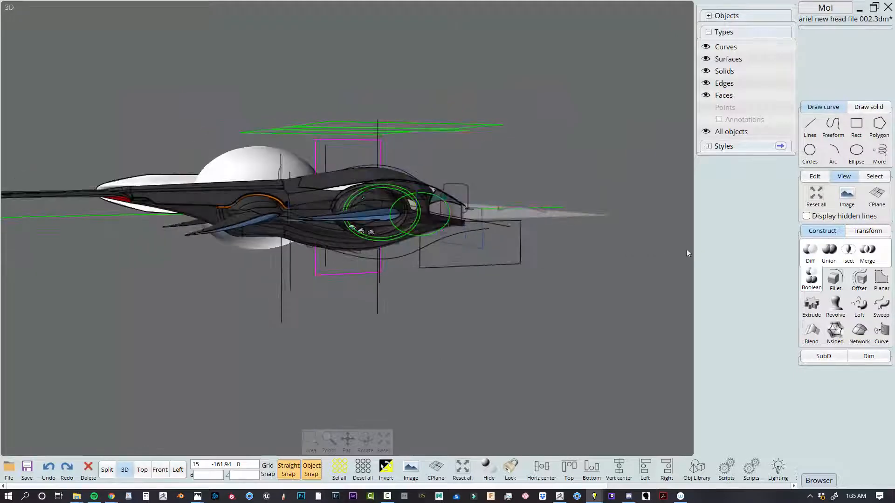
# Select the joined body surface around the rear flipper and return to the four-view layout
pyautogui.scroll(2, 242, 295)
pyautogui.moveTo(242, 294); pyautogui.dragTo(354, 333, button='middle')
pyautogui.click(393, 277)
pyautogui.moveTo(393, 277); pyautogui.dragTo(414, 293, button='right')
pyautogui.click(107, 470)
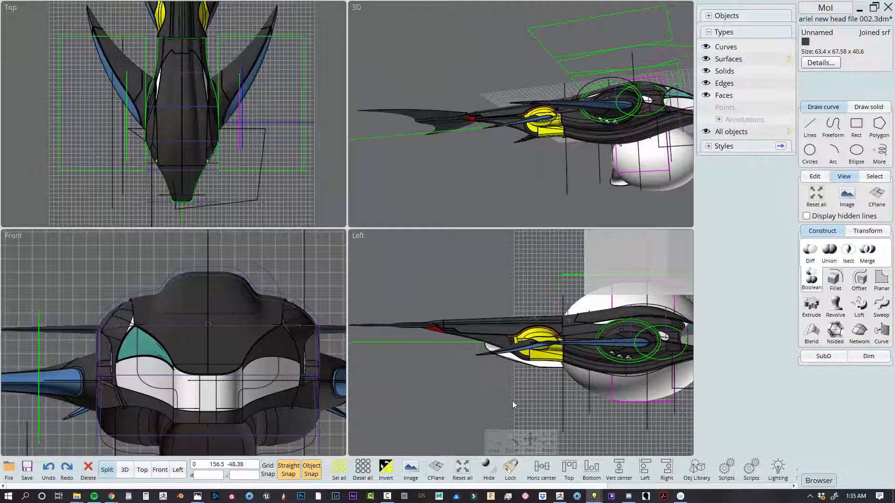
# Examine the joined body surfaces around the rear flipper in the side view and clear the selection
pyautogui.scroll(4, 533, 364)
pyautogui.click(539, 341)
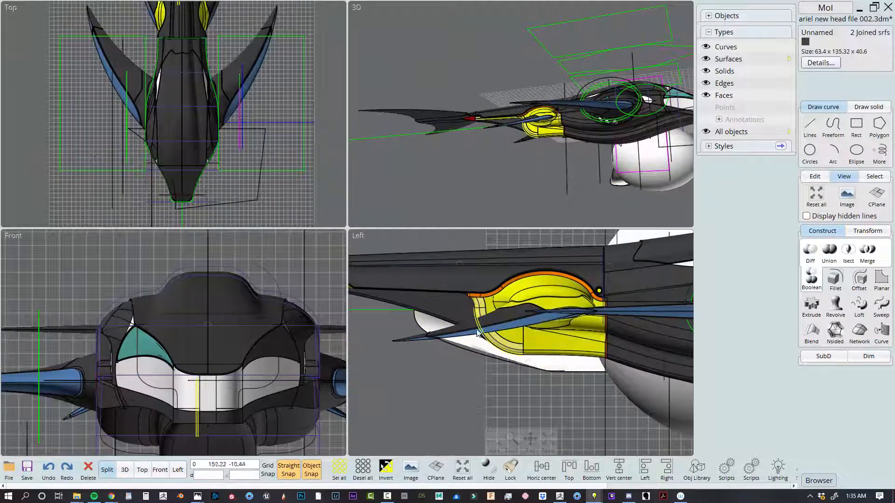
pyautogui.click(454, 310)
pyautogui.press('Escape')
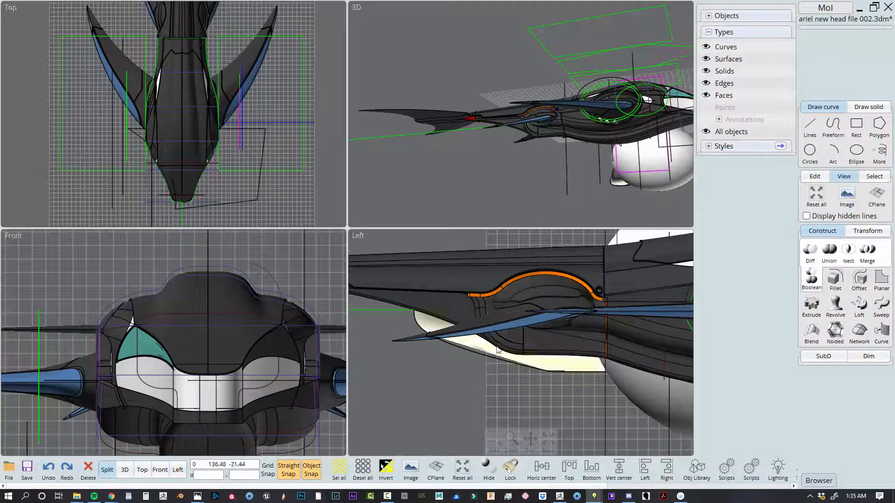
pyautogui.scroll(-2, 553, 407)
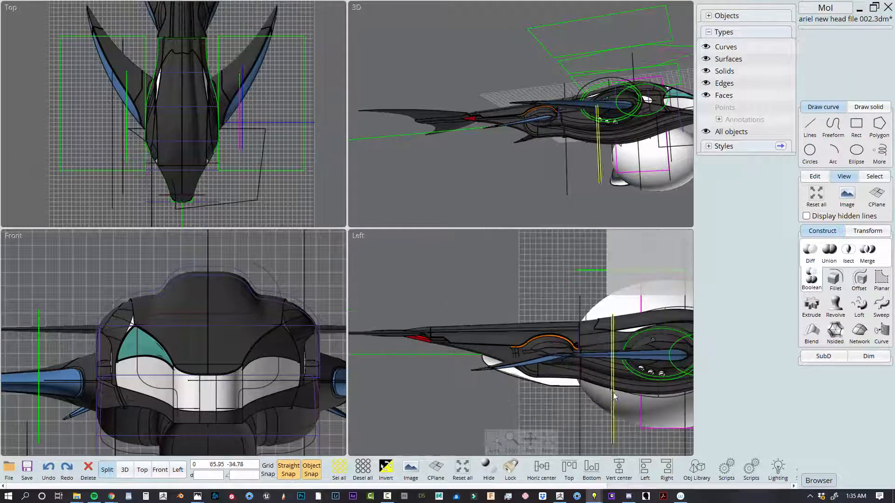
pyautogui.click(599, 388)
pyautogui.press('Escape')
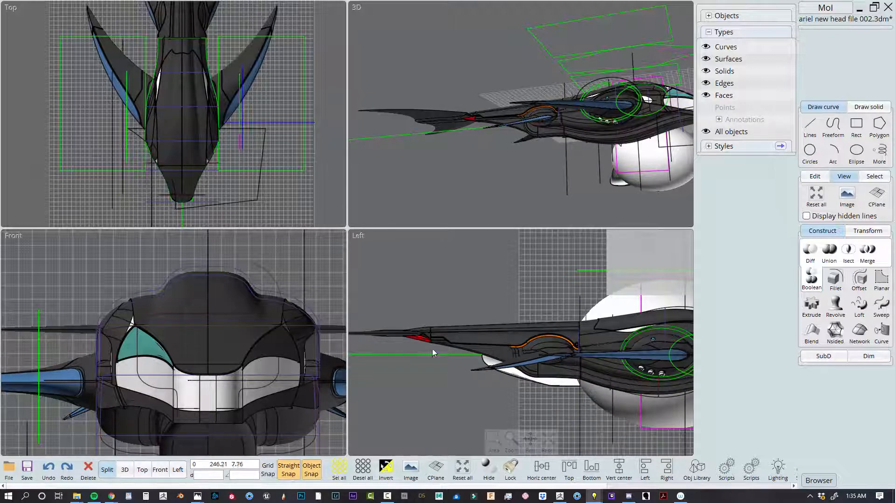
# Rotate the tail fin upright in the front view, about a centre point on the body's midline
pyautogui.scroll(-2, 434, 351)
pyautogui.moveTo(433, 351); pyautogui.dragTo(542, 346, button='right')
pyautogui.moveTo(577, 64); pyautogui.dragTo(390, 121, button='right')
pyautogui.scroll(-2, 162, 107)
pyautogui.scroll(-1, 253, 148)
pyautogui.moveTo(224, 33); pyautogui.dragTo(173, 95, button='right')
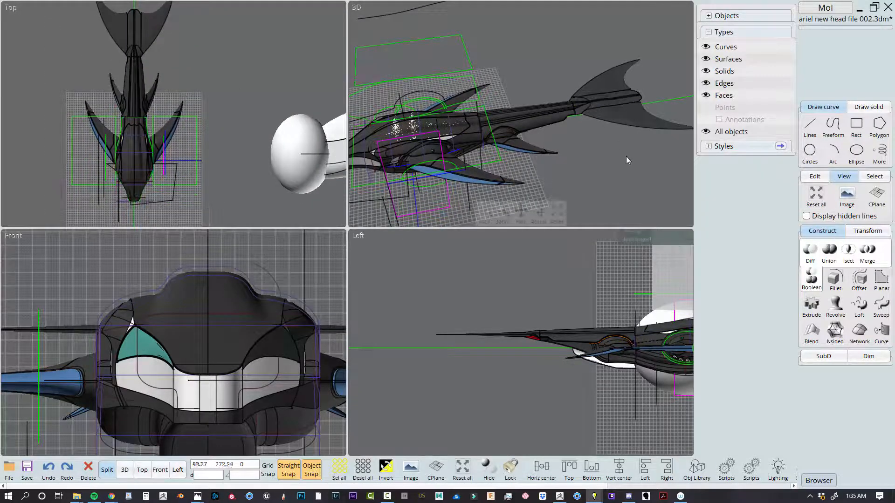
pyautogui.moveTo(627, 157); pyautogui.dragTo(592, 87)
pyautogui.press('r')
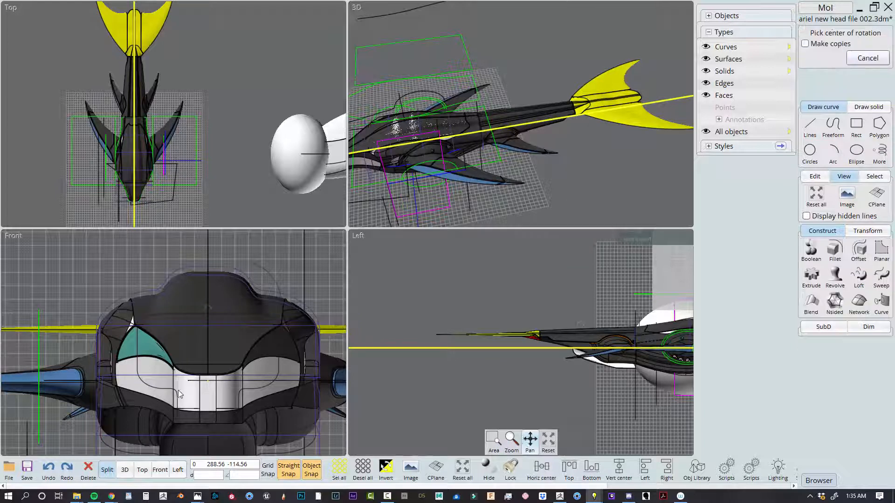
pyautogui.click(208, 326)
pyautogui.click(292, 336)
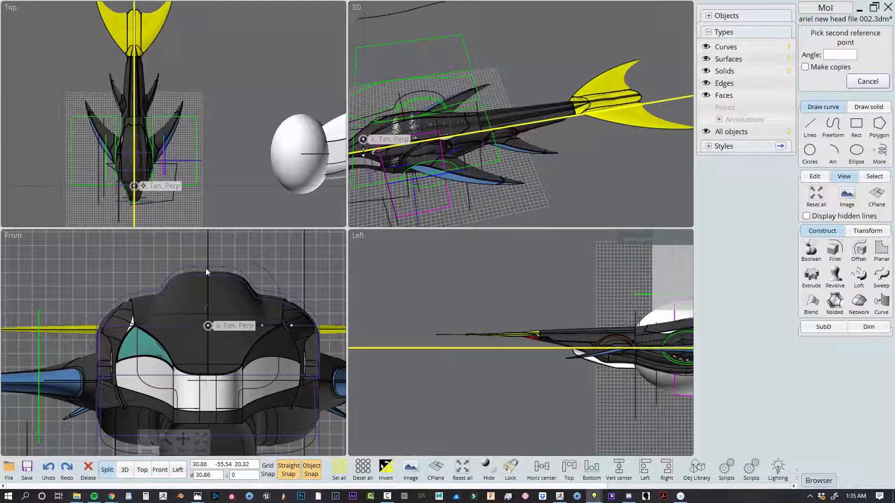
pyautogui.click(200, 260)
# Examine the upright tail fin in a maximized 3D view, undo the rotation and clear the selection
pyautogui.moveTo(594, 121); pyautogui.dragTo(662, 131, button='right')
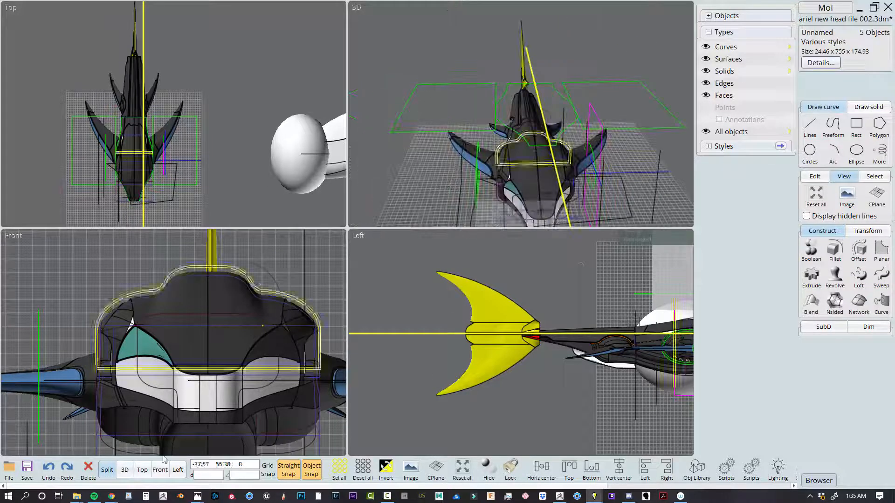
pyautogui.click(125, 470)
pyautogui.moveTo(454, 260); pyautogui.dragTo(457, 196, button='middle')
pyautogui.moveTo(549, 296); pyautogui.dragTo(452, 301, button='right')
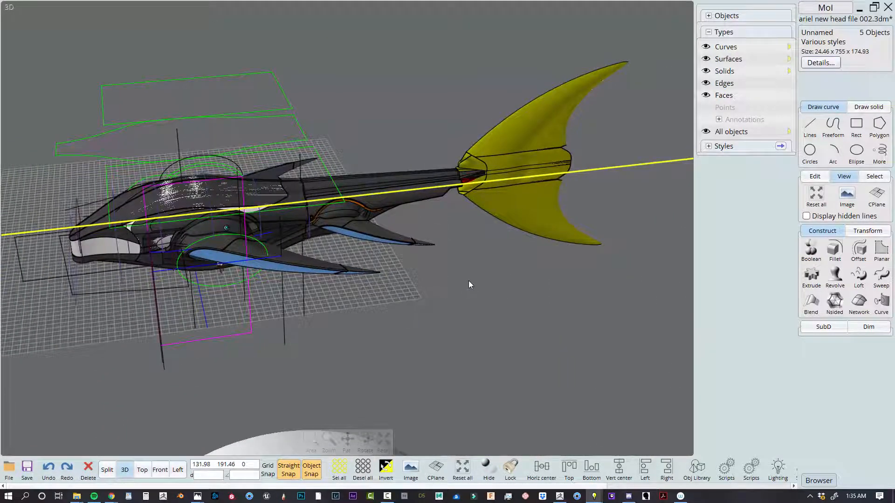
pyautogui.hotkey('ctrl', 'z')
pyautogui.click(468, 283)
# Hide all curves and examine the model from the front and close up at the front flipper's shoulder
pyautogui.moveTo(502, 315); pyautogui.dragTo(566, 298, button='right')
pyautogui.moveTo(460, 345); pyautogui.dragTo(466, 342, button='right')
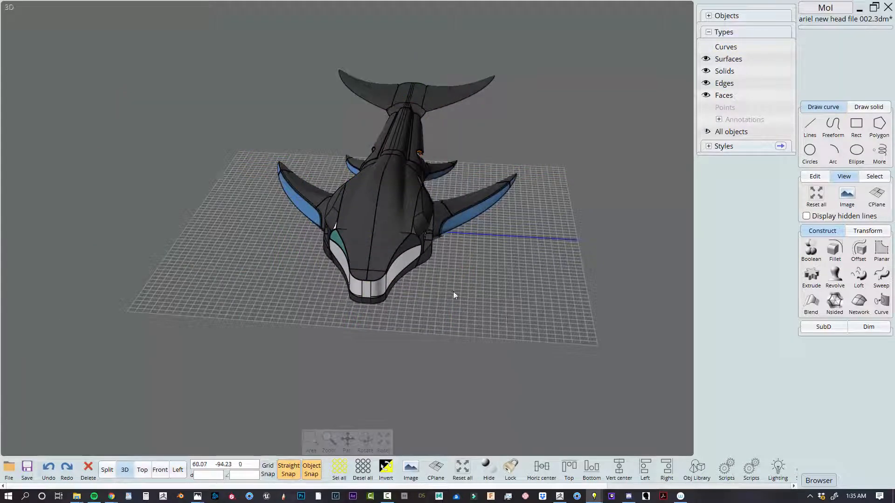
pyautogui.moveTo(438, 200); pyautogui.dragTo(391, 359, button='right')
pyautogui.scroll(8, 392, 358)
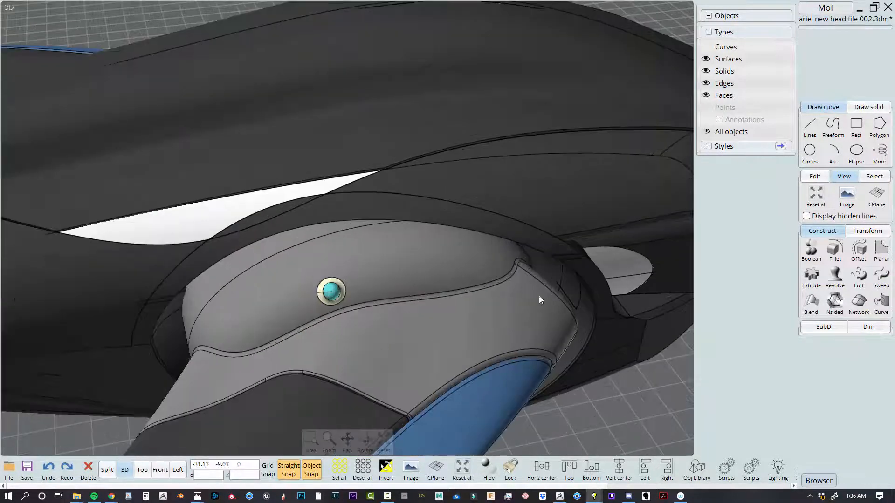
# Inspect the front flipper's shoulder solid and the separate white ellipsoid with its attached fin
pyautogui.click(429, 260)
pyautogui.scroll(-5, 441, 323)
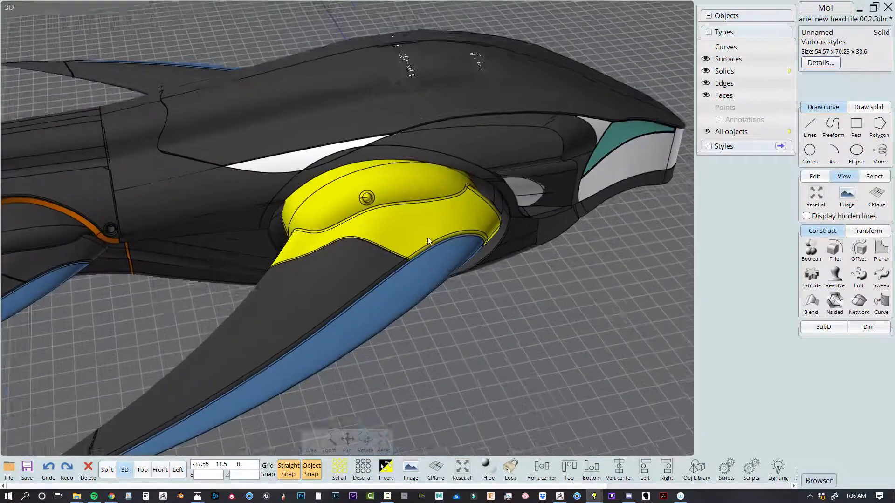
pyautogui.moveTo(441, 323); pyautogui.dragTo(523, 331, button='right')
pyautogui.scroll(-5, 522, 331)
pyautogui.moveTo(515, 116); pyautogui.dragTo(484, 192, button='middle')
pyautogui.click(483, 191)
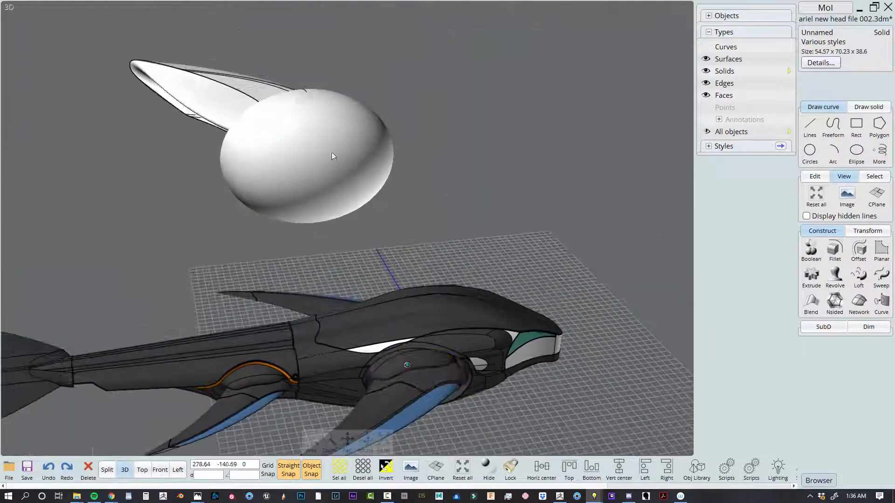
pyautogui.click(331, 152)
pyautogui.moveTo(433, 170); pyautogui.dragTo(583, 284, button='right')
pyautogui.moveTo(583, 284); pyautogui.dragTo(231, 229, button='middle')
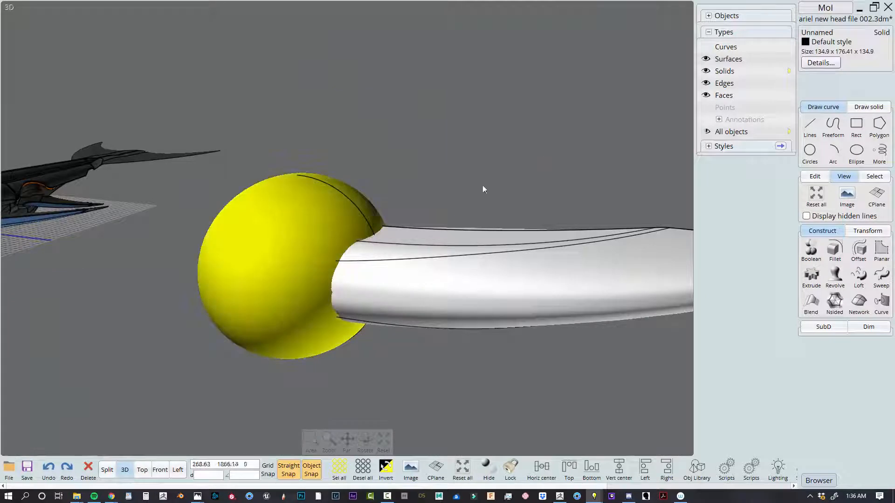
# Try to Boolean union the white ellipsoid with the adjoining fin surfaces, and undo it
pyautogui.click(468, 268)
pyautogui.click(433, 324)
pyautogui.press('u')
pyautogui.hotkey('ctrl', 'z')
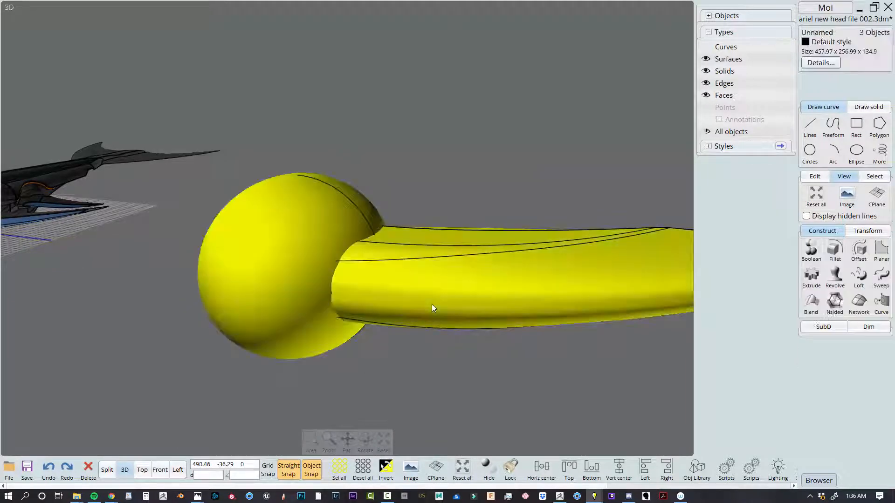
# Return to the four-view layout and examine the white ellipsoid and its seam edge
pyautogui.click(436, 137)
pyautogui.moveTo(436, 137); pyautogui.dragTo(318, 144, button='right')
pyautogui.click(318, 144)
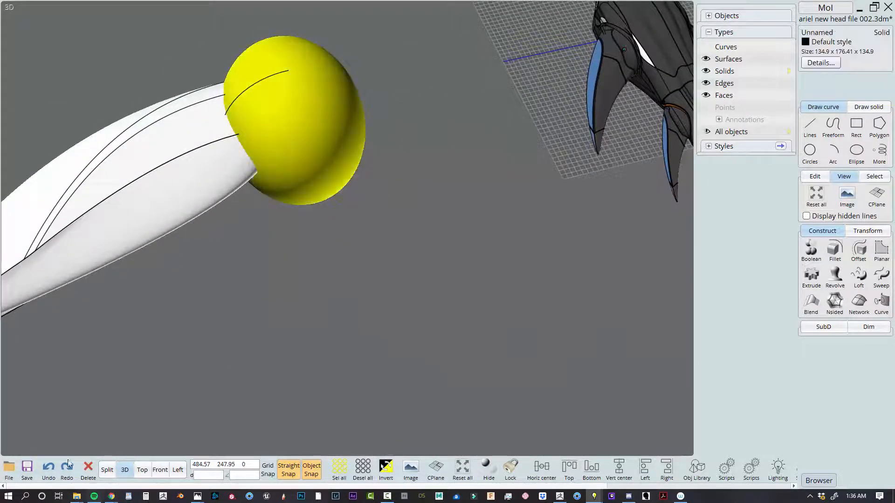
pyautogui.click(107, 470)
pyautogui.scroll(5, 313, 162)
pyautogui.click(315, 159)
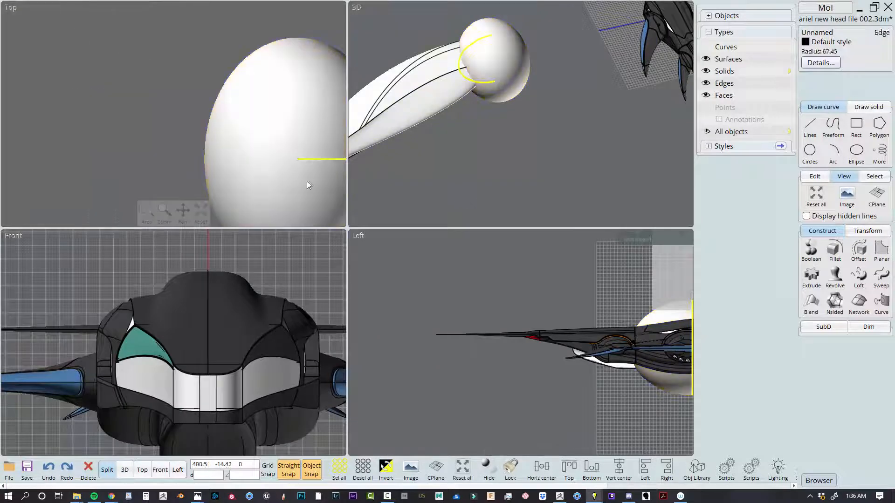
pyautogui.scroll(-1, 345, 199)
# Mirror the white ellipsoid across a vertical line through its centre in the front view, deleting the input object
pyautogui.scroll(-3, 439, 285)
pyautogui.moveTo(554, 345); pyautogui.dragTo(473, 381, button='right')
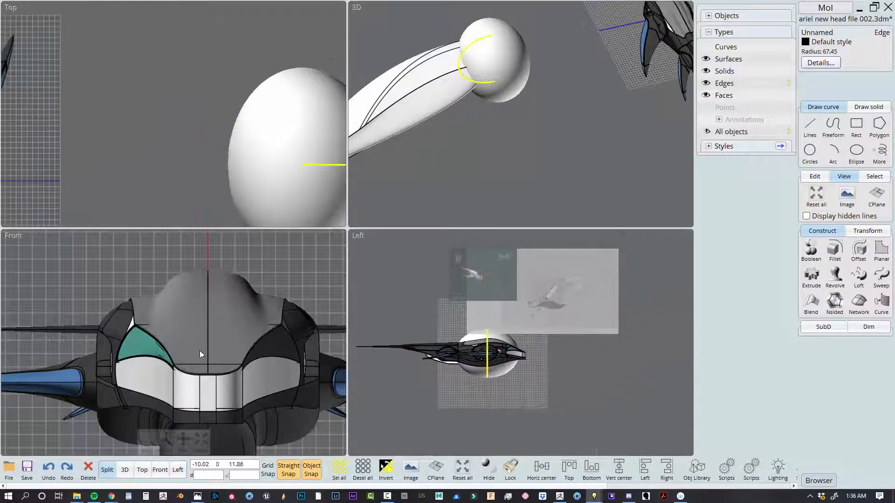
pyautogui.click(322, 104)
pyautogui.click(304, 155)
pyautogui.scroll(-6, 294, 347)
pyautogui.press('m')
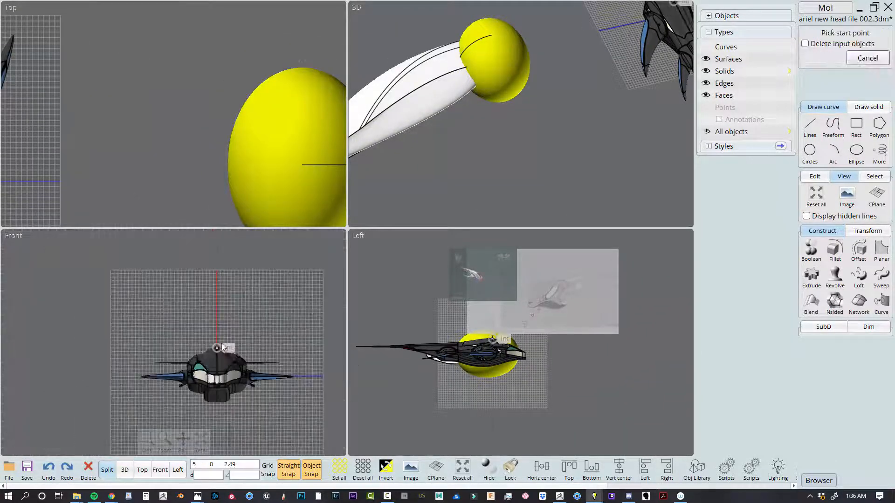
pyautogui.scroll(-3, 254, 342)
pyautogui.click(463, 468)
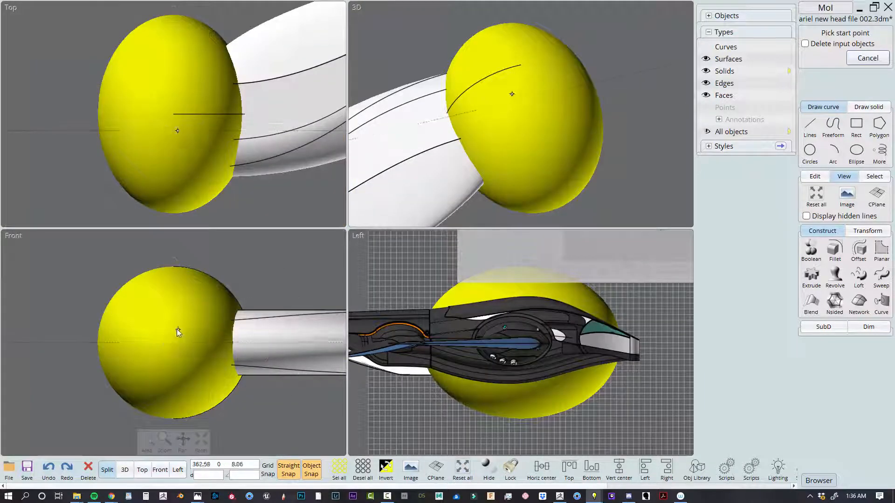
pyautogui.click(173, 267)
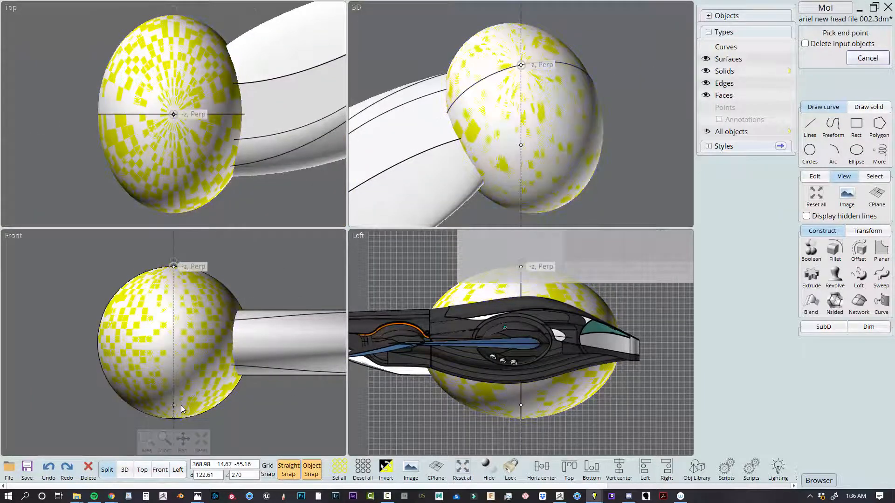
pyautogui.click(805, 44)
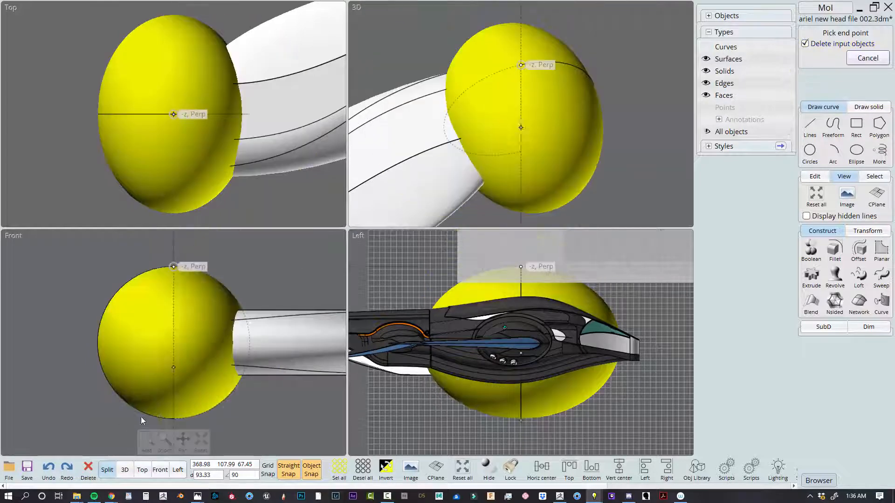
pyautogui.click(172, 419)
# Try to Boolean union the mirrored ellipsoid with the separate fin surfaces, and undo the result
pyautogui.click(283, 344)
pyautogui.click(263, 375)
pyautogui.press('u')
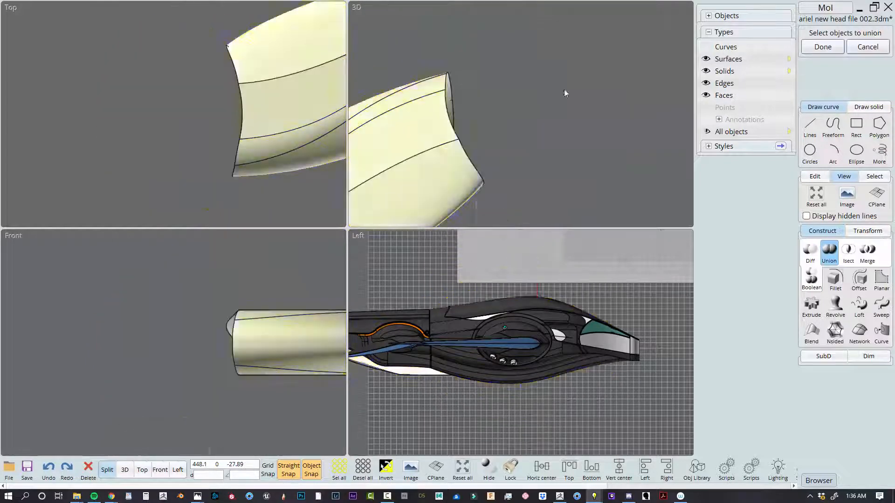
pyautogui.hotkey('ctrl', 'z')
# Join the white fin's separate surfaces and Boolean union the joined fin with the ellipsoid
pyautogui.click(619, 52)
pyautogui.click(415, 172)
pyautogui.click(390, 200)
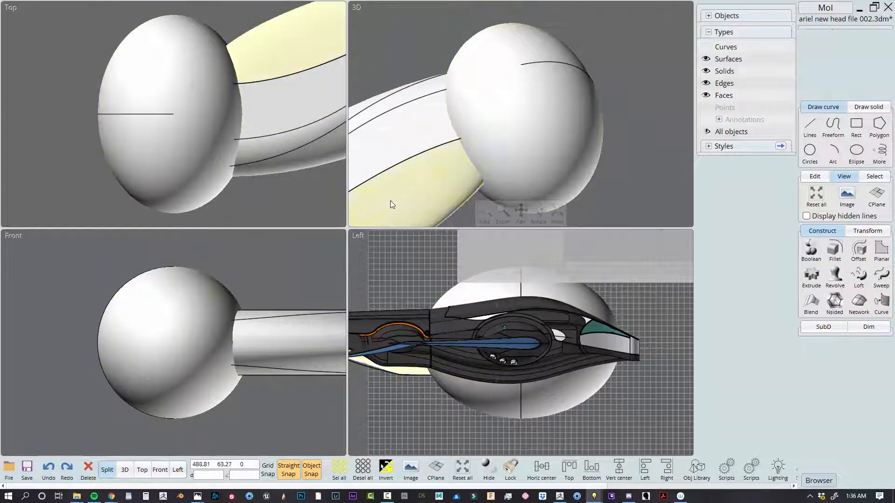
pyautogui.click(401, 188)
pyautogui.click(455, 47)
pyautogui.scroll(-4, 468, 56)
pyautogui.moveTo(475, 140); pyautogui.dragTo(623, 75, button='middle')
pyautogui.click(566, 71)
pyautogui.click(538, 51)
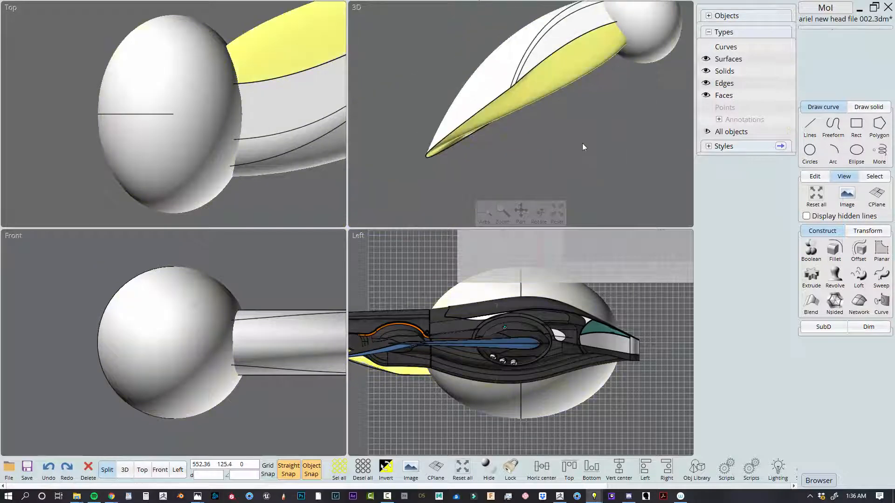
pyautogui.hotkey('ctrl', 'j')
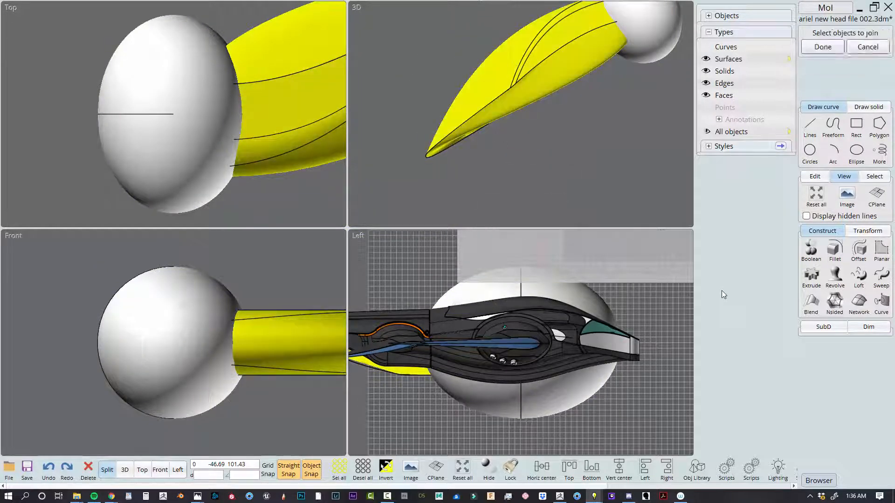
pyautogui.click(653, 21)
pyautogui.hotkey('ctrl', 'u')
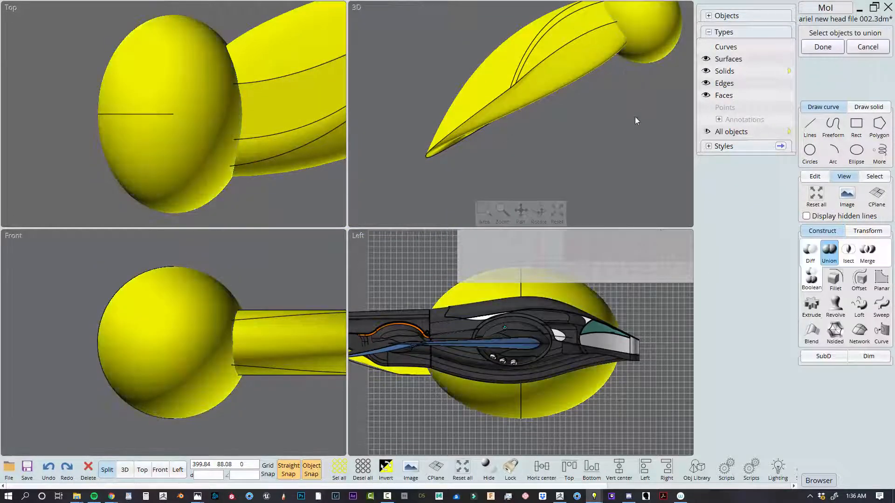
# Start a circular fillet on the ellipsoid face where it meets the fin, trying radii of 35 and 12.21
pyautogui.click(643, 18)
pyautogui.click(643, 22)
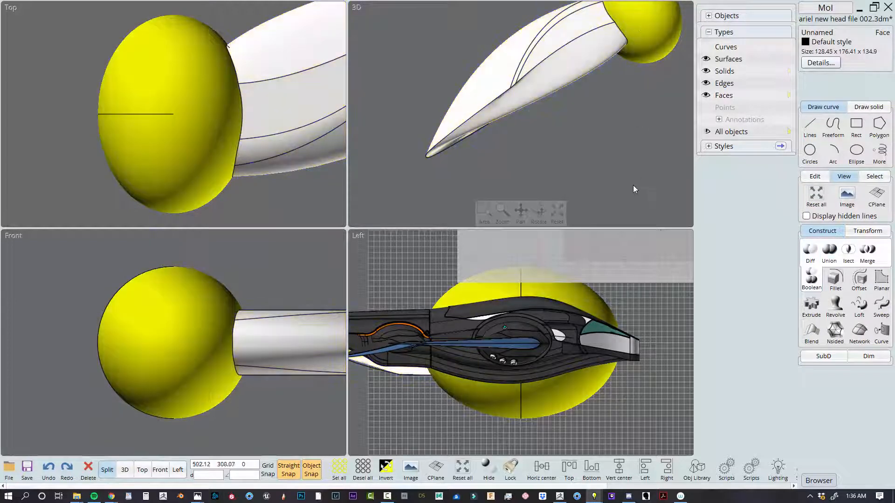
pyautogui.press('f')
pyautogui.scroll(4, 207, 322)
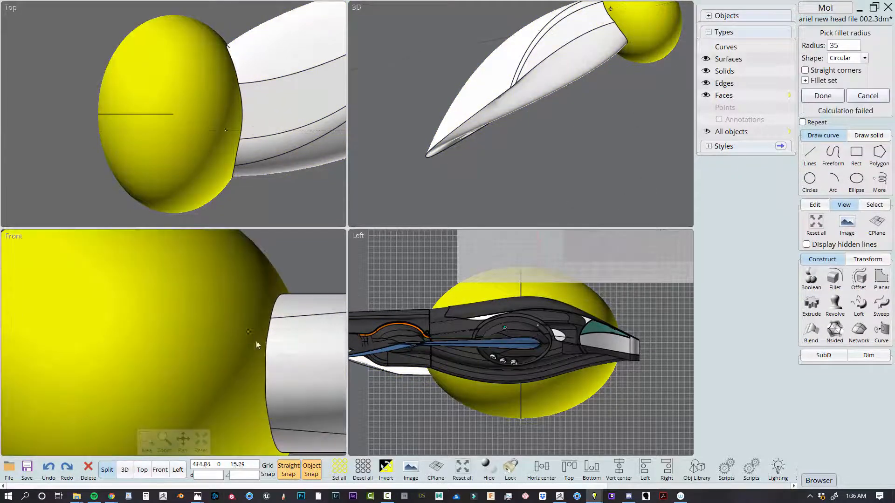
pyautogui.click(283, 290)
pyautogui.click(298, 265)
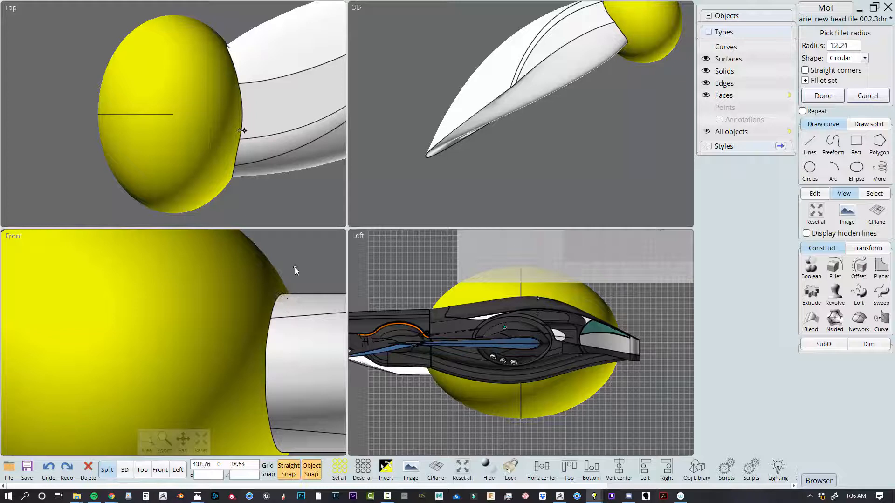
# Try fillet radii of 2 and 5 on the ellipsoid-to-fin joint
pyautogui.click(846, 45)
pyautogui.click(822, 110)
pyautogui.click(878, 44)
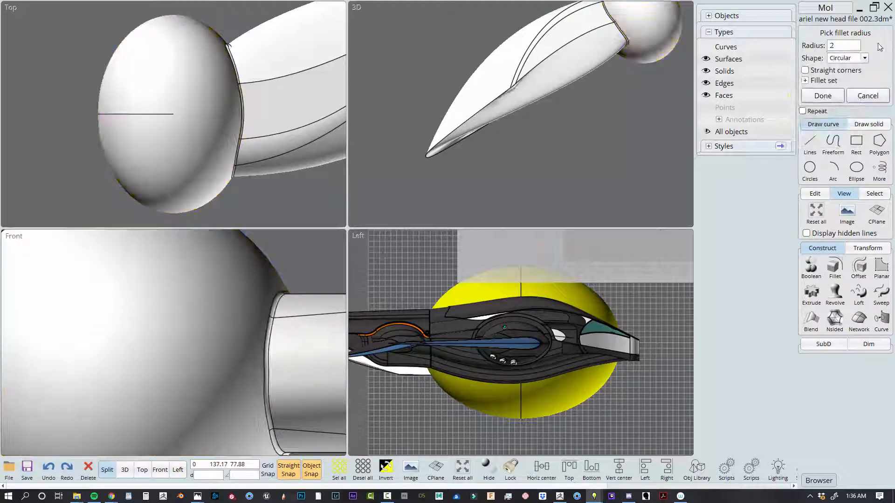
pyautogui.click(843, 45)
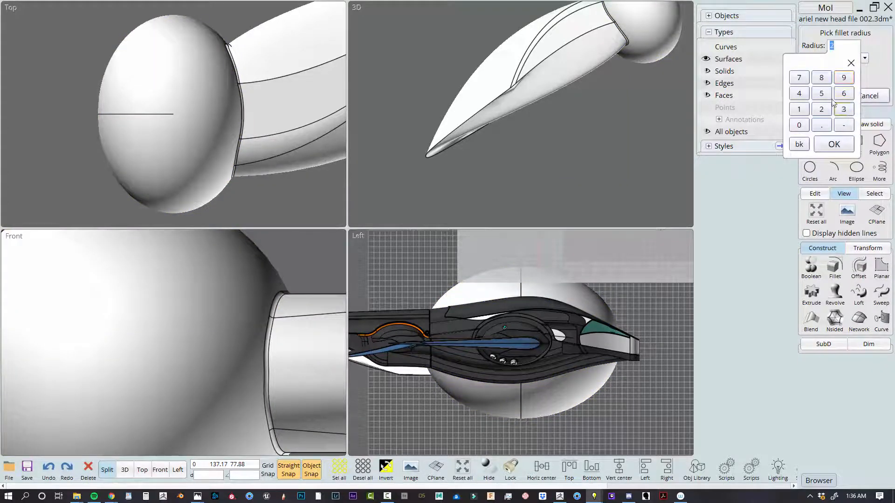
pyautogui.click(885, 47)
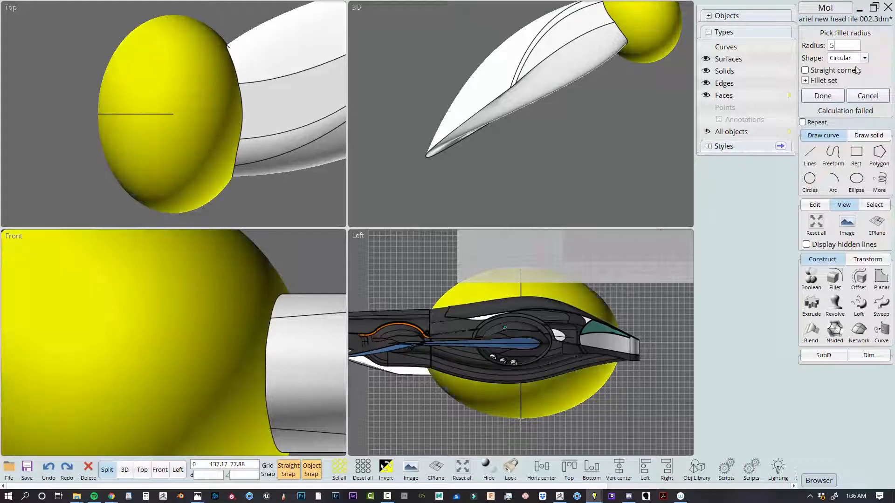
# Try fillet radii of 3 and 2 on the ellipsoid-to-fin joint, and cancel the fillet
pyautogui.click(844, 46)
pyautogui.click(846, 111)
pyautogui.click(860, 45)
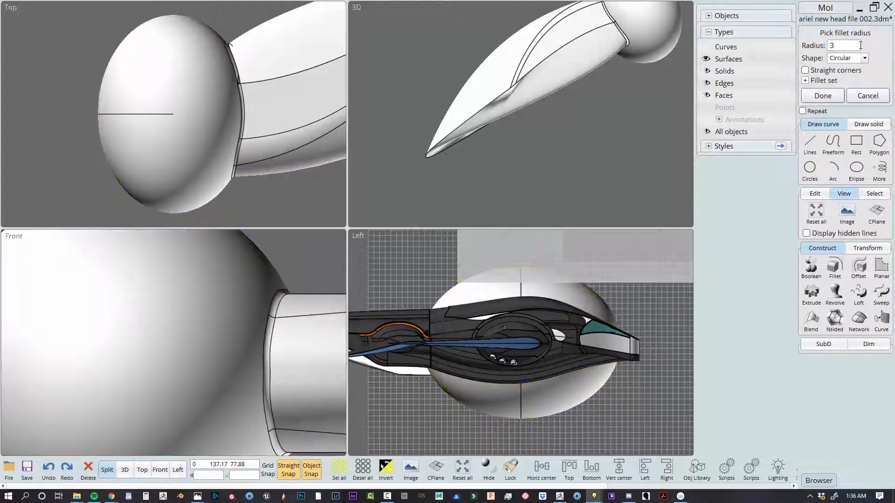
pyautogui.moveTo(589, 108); pyautogui.dragTo(515, 133, button='right')
pyautogui.scroll(5, 481, 92)
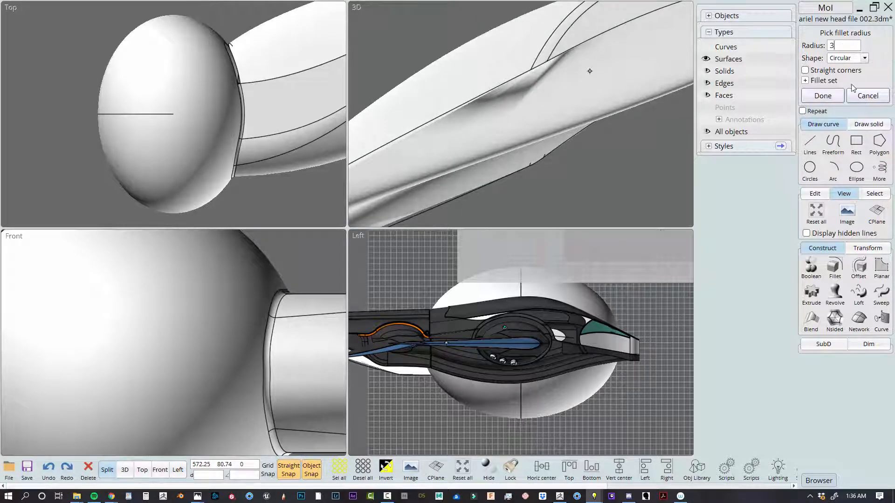
pyautogui.click(844, 45)
pyautogui.click(821, 110)
pyautogui.scroll(3, 519, 90)
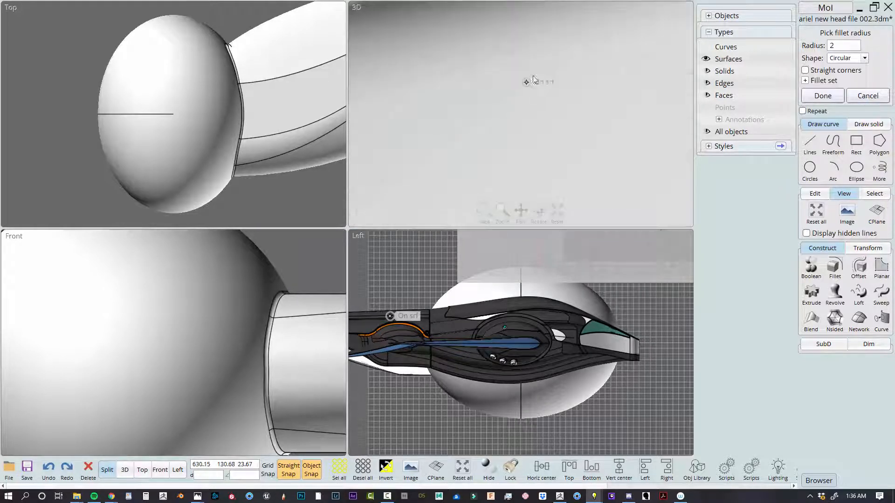
pyautogui.scroll(-3, 533, 80)
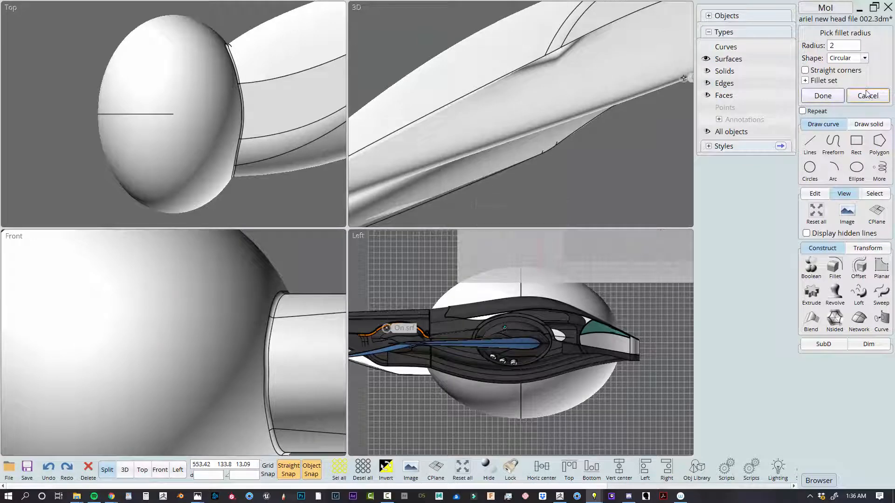
pyautogui.click(867, 95)
# Undo the Boolean union of fin and ellipsoid and the join of the fin's surfaces
pyautogui.click(620, 177)
pyautogui.scroll(-3, 606, 110)
pyautogui.scroll(7, 578, 127)
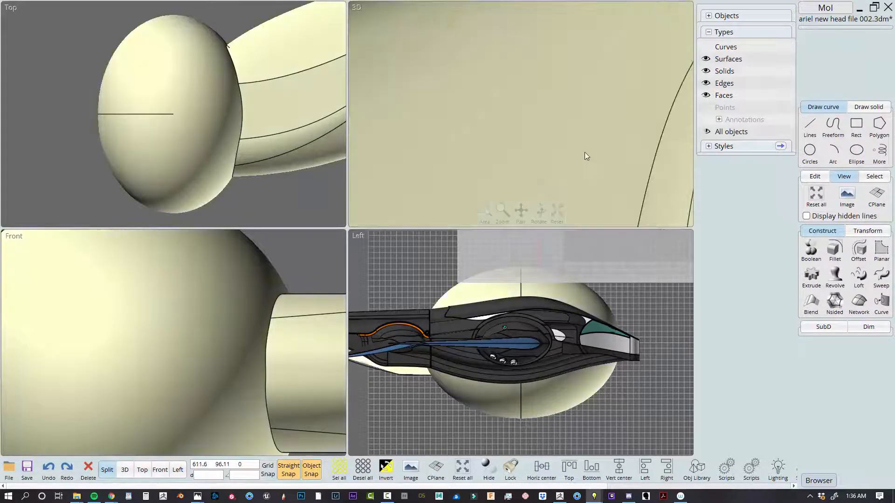
pyautogui.moveTo(585, 152); pyautogui.dragTo(562, 142, button='right')
pyautogui.moveTo(476, 153); pyautogui.dragTo(516, 146, button='right')
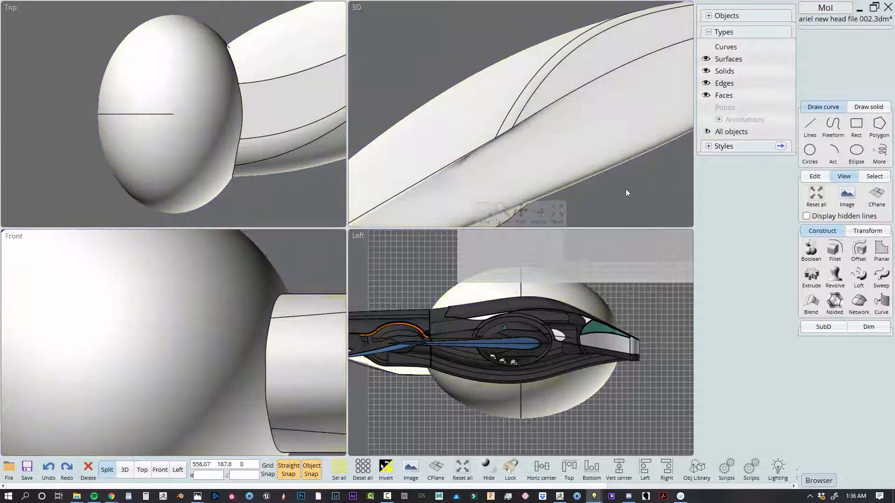
pyautogui.click(519, 150)
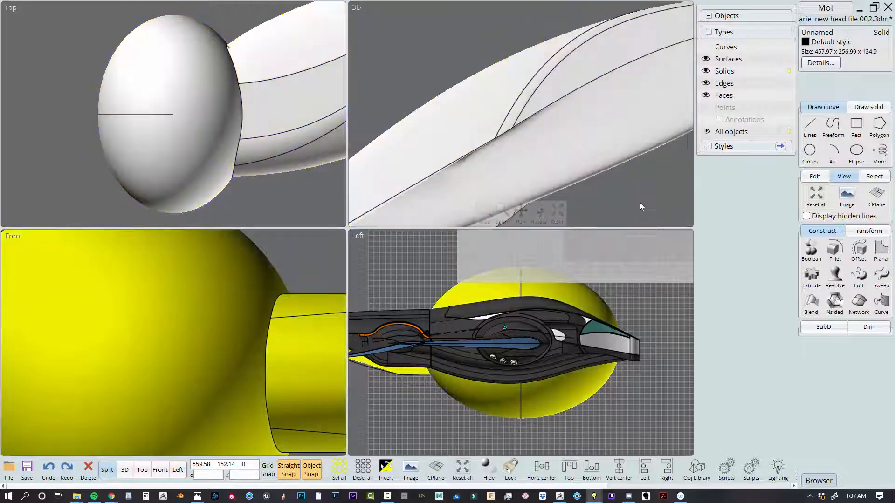
pyautogui.click(639, 202)
pyautogui.scroll(-5, 589, 154)
pyautogui.hotkey('ctrl', 'z')
pyautogui.click(646, 148)
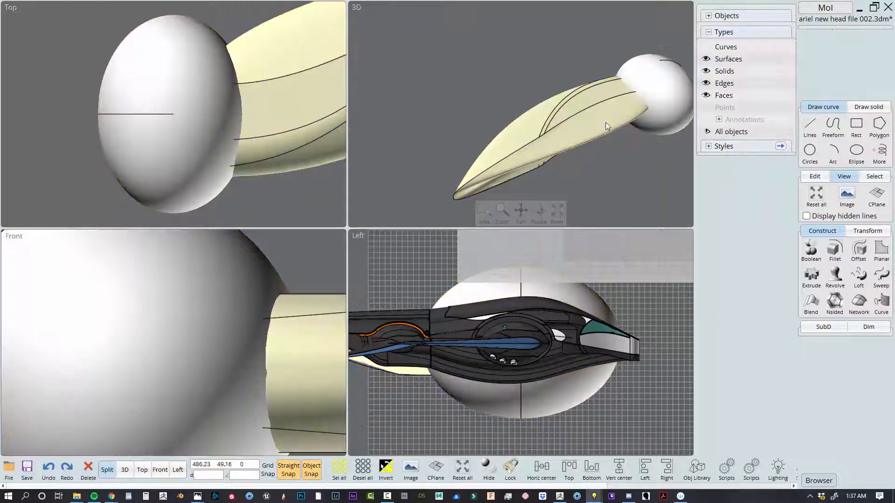
pyautogui.hotkey('ctrl', 'z')
pyautogui.click(625, 175)
pyautogui.hotkey('ctrl', 'z')
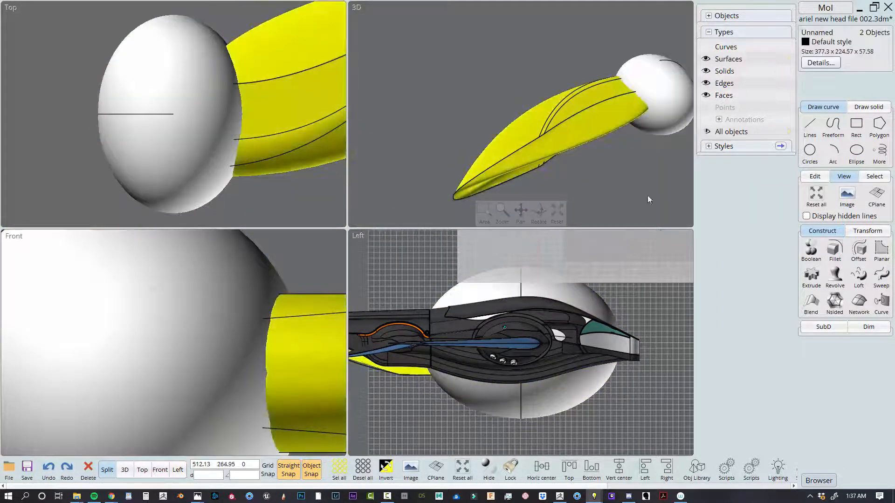
# Show the control points of the fin's lower surface and add symmetrical points in both directions near its middle
pyautogui.click(603, 121)
pyautogui.click(602, 116)
pyautogui.moveTo(641, 181); pyautogui.dragTo(607, 151, button='middle')
pyautogui.press('p')
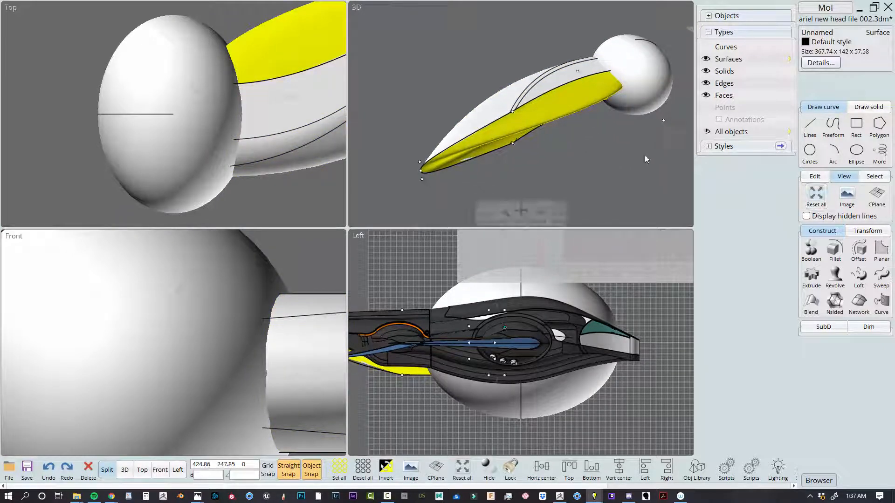
pyautogui.click(813, 180)
pyautogui.click(838, 223)
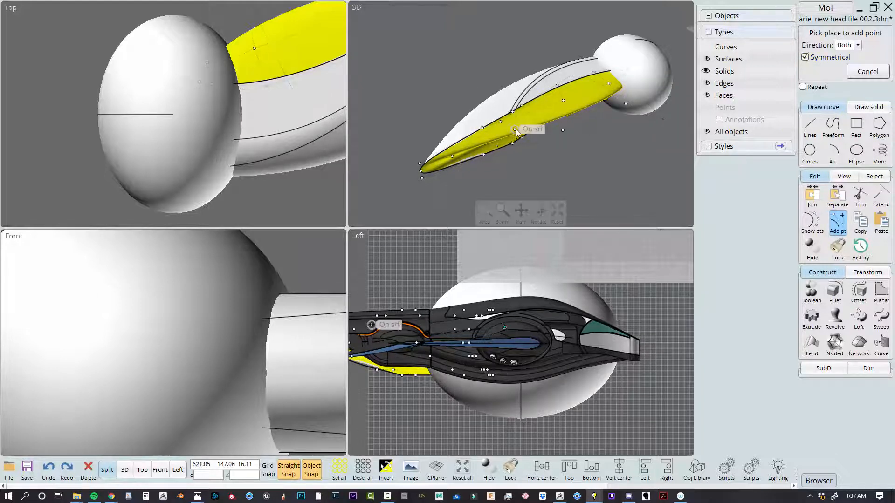
pyautogui.scroll(4, 514, 126)
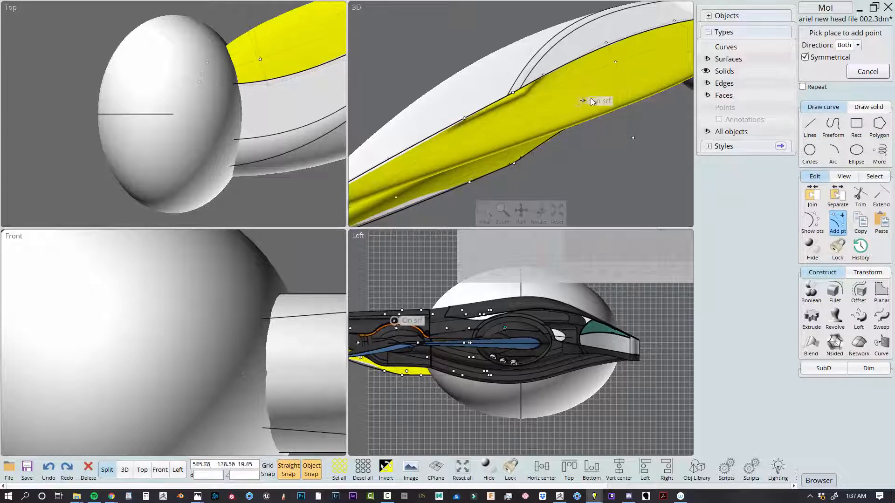
pyautogui.click(126, 471)
pyautogui.scroll(-3, 507, 199)
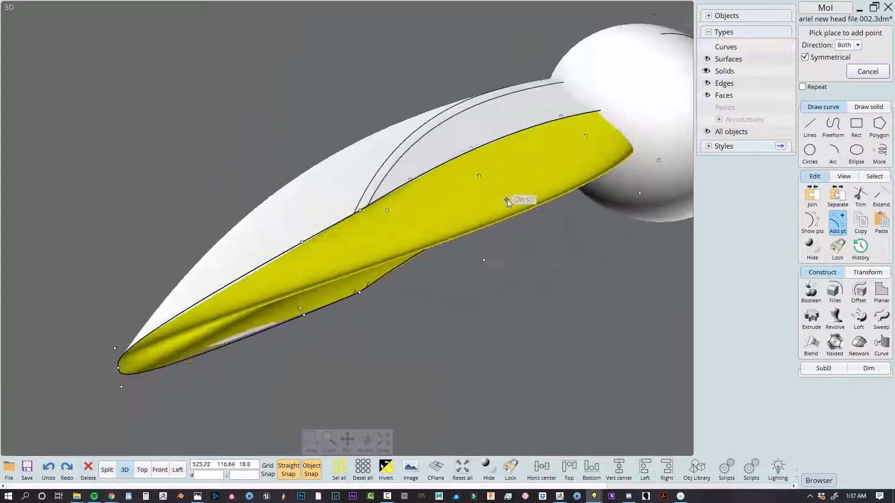
pyautogui.click(477, 186)
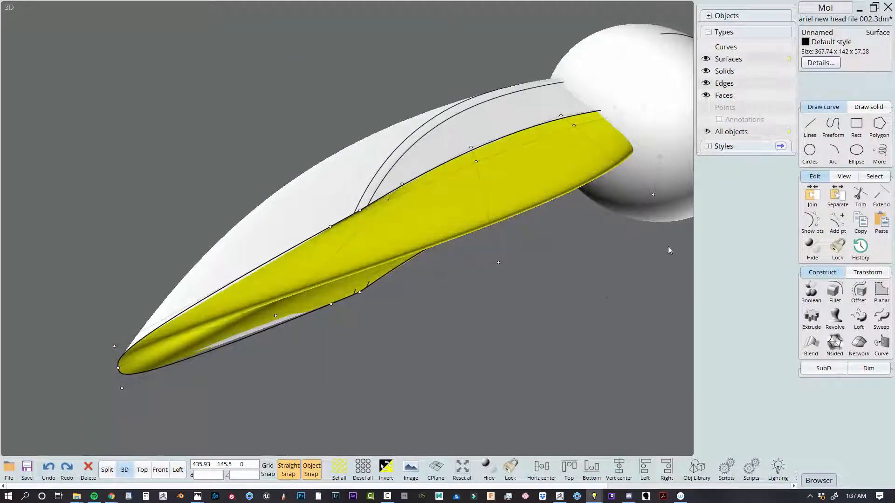
# Add another symmetrical set of control points to the fin's lower surface and leave point editing
pyautogui.press('Return')
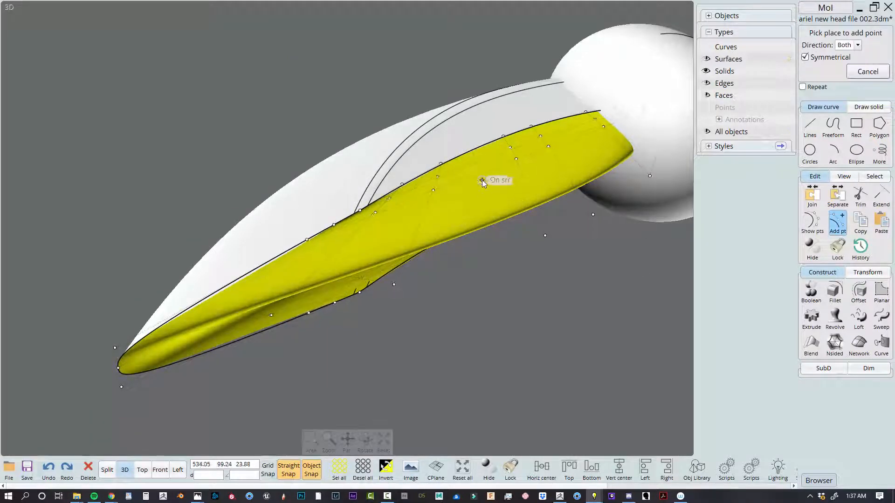
pyautogui.click(483, 190)
pyautogui.click(533, 304)
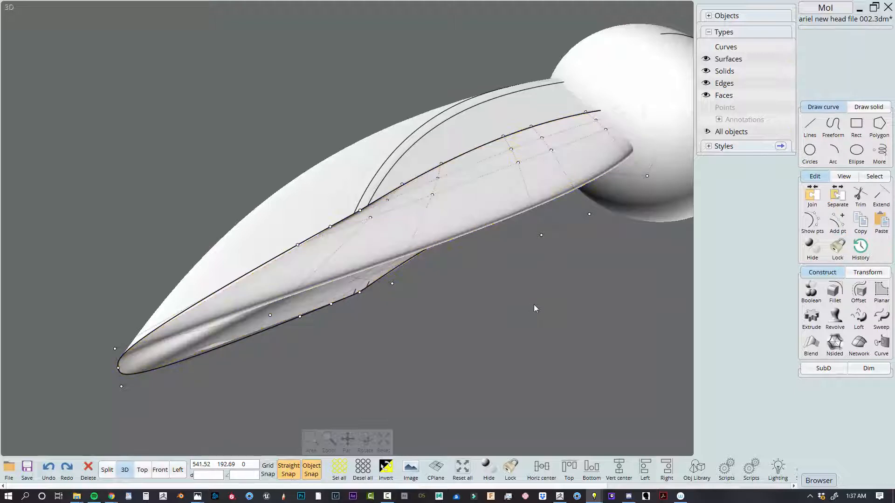
pyautogui.click(533, 303)
# Join the two fin surfaces and Boolean union the joined fin with the ellipsoid
pyautogui.click(466, 216)
pyautogui.click(459, 136)
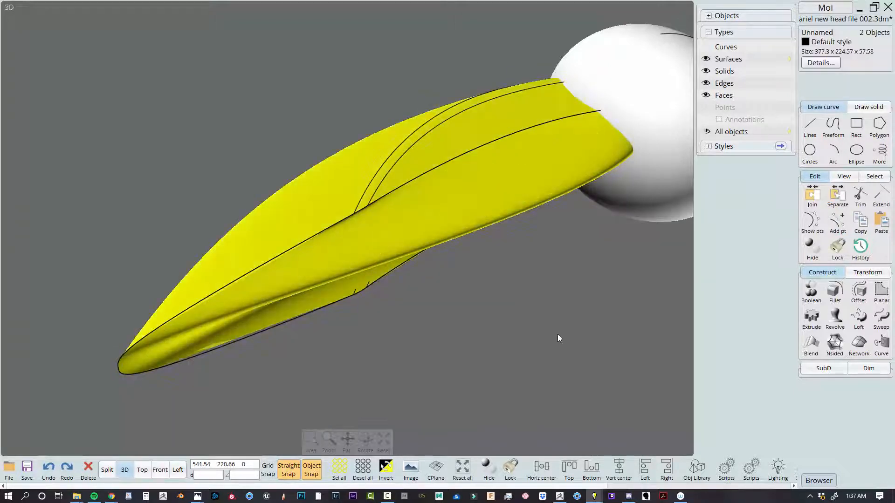
pyautogui.hotkey('ctrl', 'j')
pyautogui.click(667, 168)
pyautogui.moveTo(613, 312); pyautogui.dragTo(530, 320, button='middle')
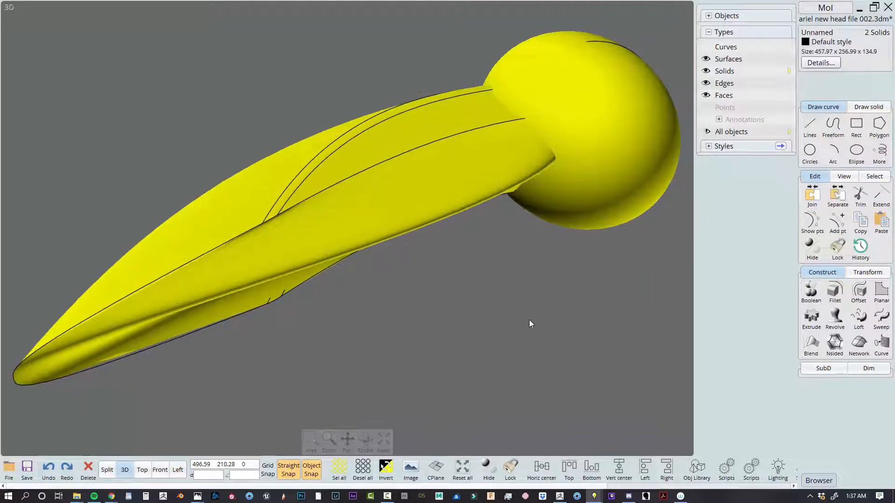
pyautogui.press('u')
# Start a circular fillet on the ellipsoid face of the united solid, trying radii of 5 and 3
pyautogui.doubleClick(574, 124)
pyautogui.press('f')
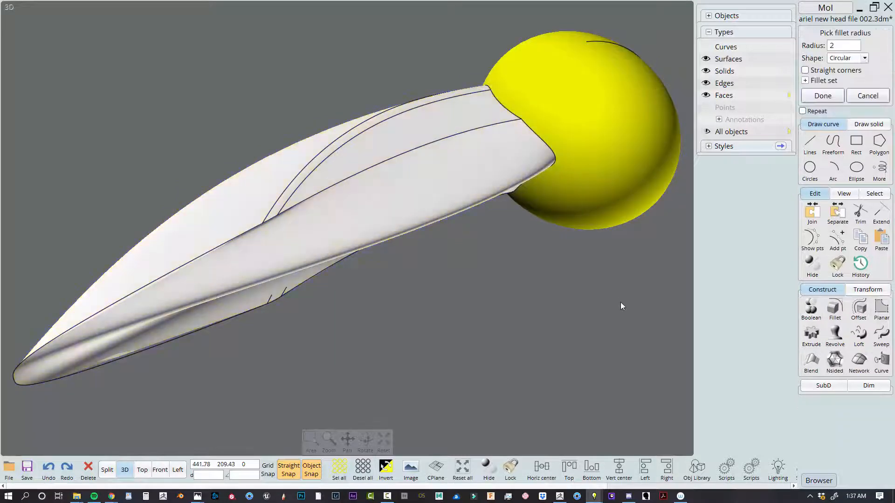
pyautogui.moveTo(620, 306); pyautogui.dragTo(578, 295, button='right')
pyautogui.click(845, 46)
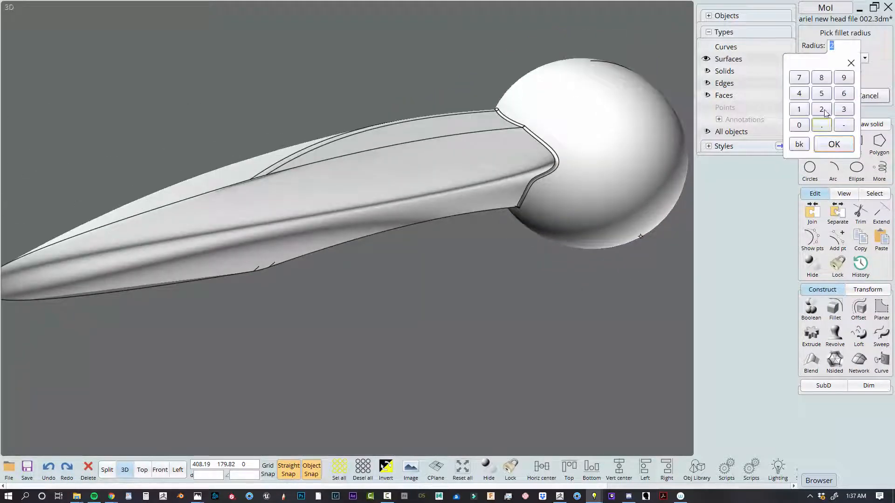
pyautogui.click(878, 50)
pyautogui.click(850, 46)
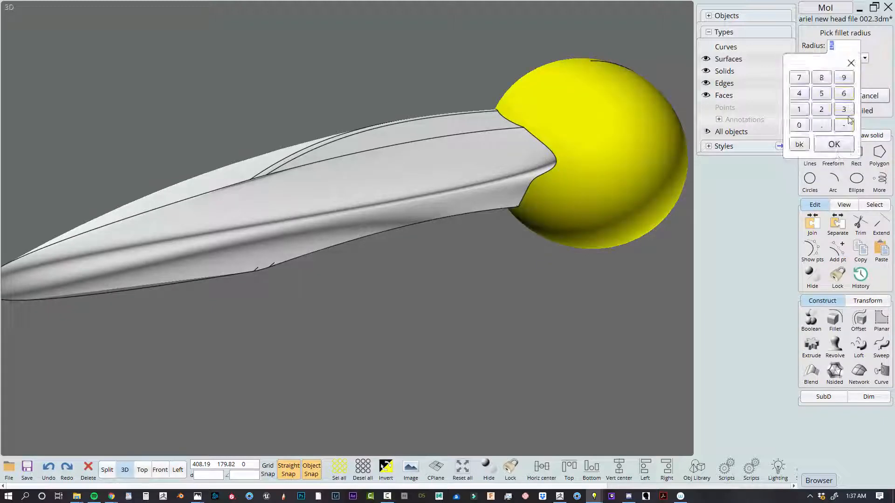
pyautogui.click(847, 112)
pyautogui.click(876, 46)
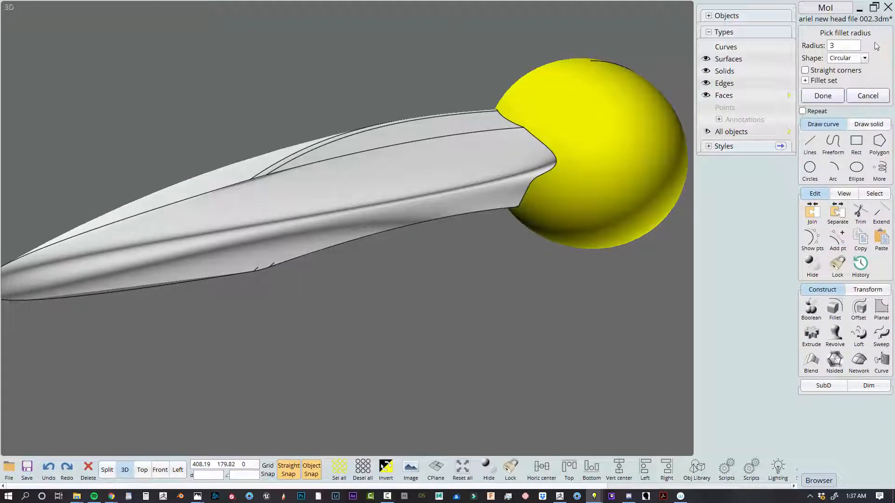
pyautogui.click(845, 47)
pyautogui.scroll(3, 530, 163)
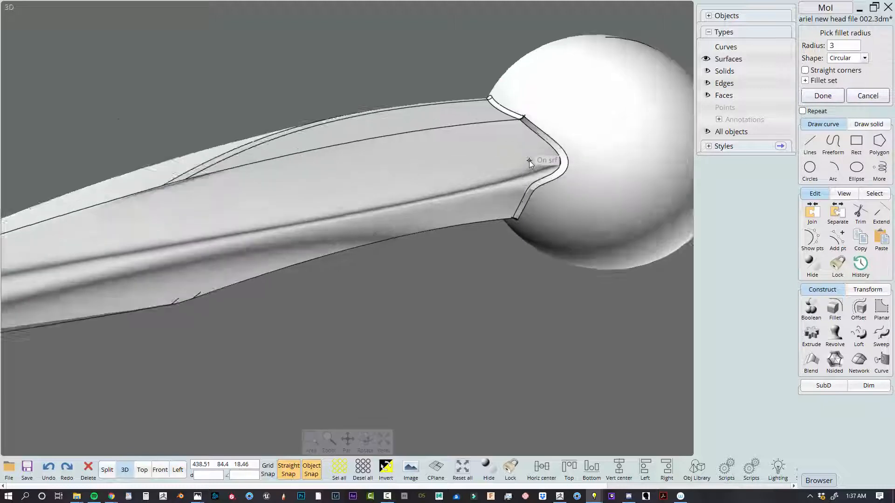
# Try fillet radii of 2 and 1 where the ellipsoid meets the fin
pyautogui.click(843, 46)
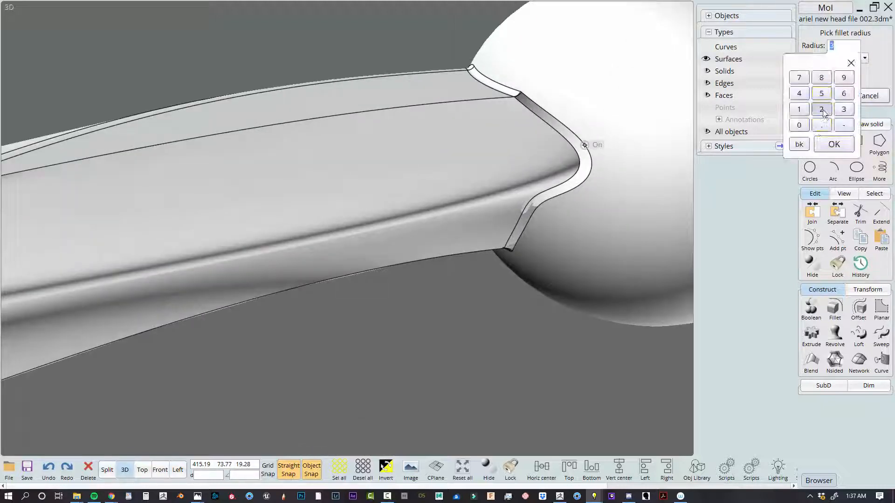
pyautogui.click(822, 112)
pyautogui.scroll(-1, 562, 230)
pyautogui.scroll(-1, 562, 231)
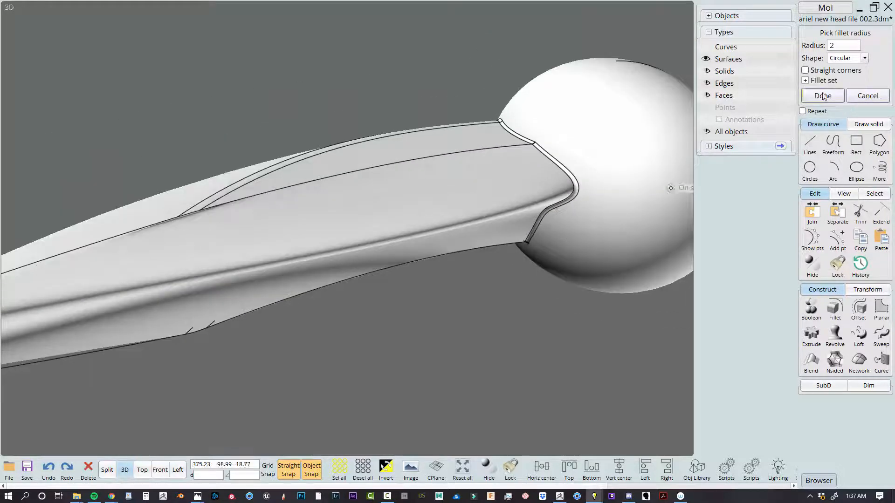
pyautogui.click(840, 46)
pyautogui.click(802, 112)
pyautogui.click(829, 97)
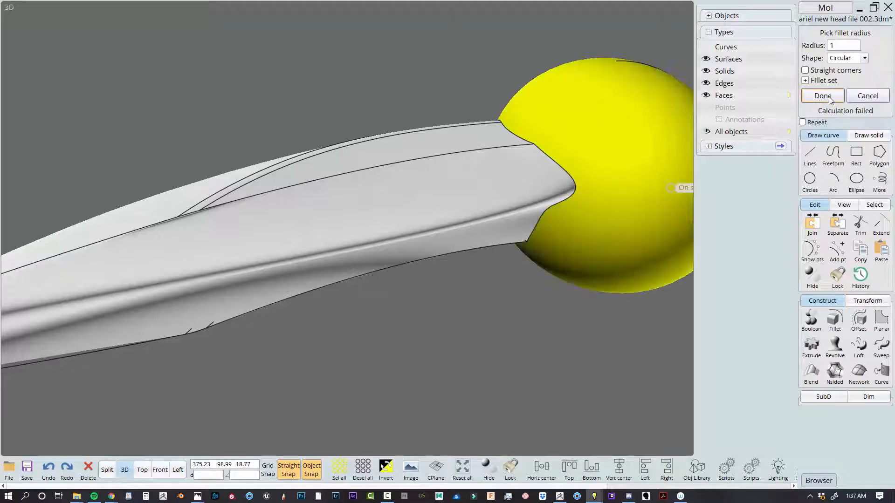
# Set the fillet radius to 2 and apply the circular fillet between the ellipsoid and the fin
pyautogui.click(839, 47)
pyautogui.write('2')
pyautogui.press('Return')
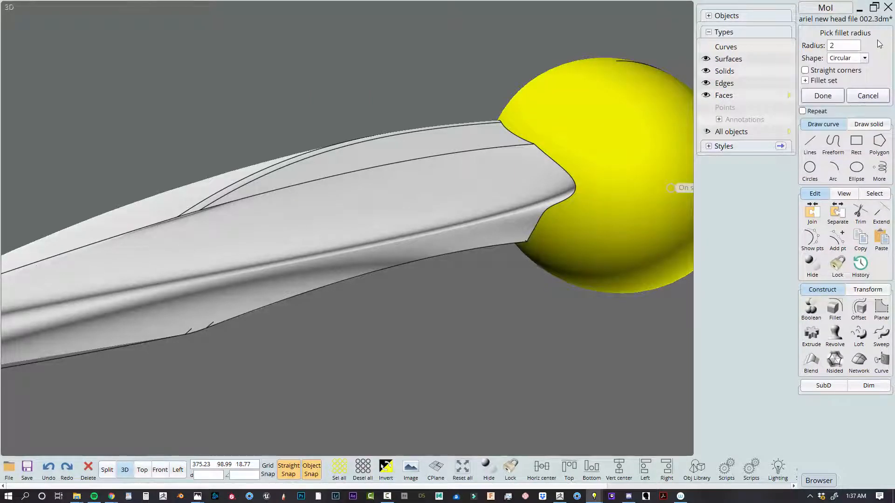
pyautogui.click(823, 96)
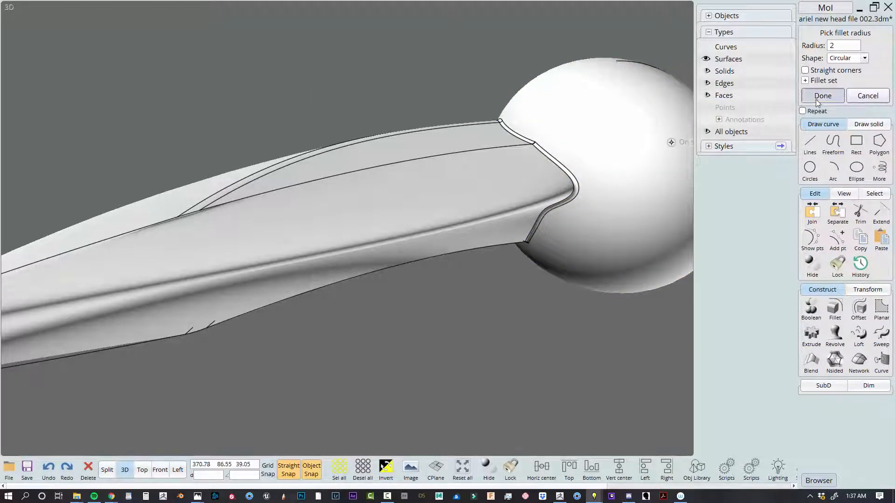
pyautogui.scroll(-3, 589, 26)
pyautogui.scroll(3, 532, 174)
# Separate the ellipsoid face from the filleted solid and show its control points
pyautogui.click(531, 173)
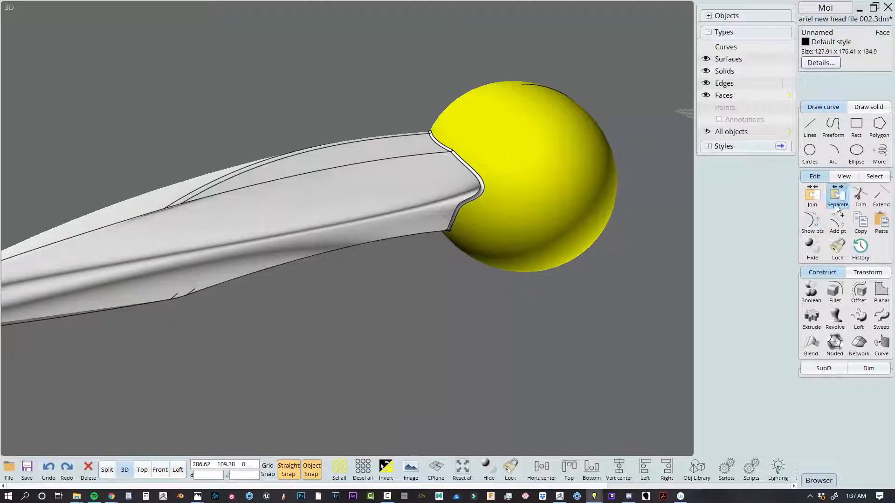
pyautogui.click(591, 190)
pyautogui.press('p')
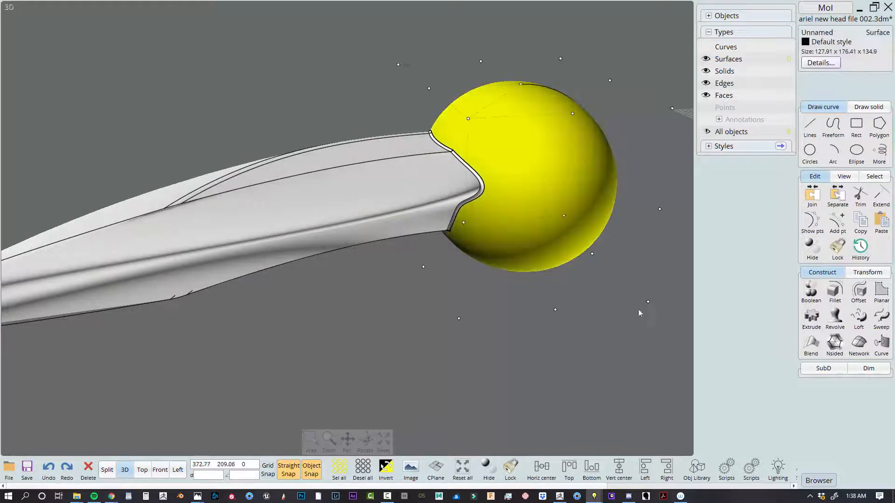
pyautogui.scroll(-2, 638, 326)
pyautogui.moveTo(636, 360); pyautogui.dragTo(613, 289, button='right')
pyautogui.click(667, 270)
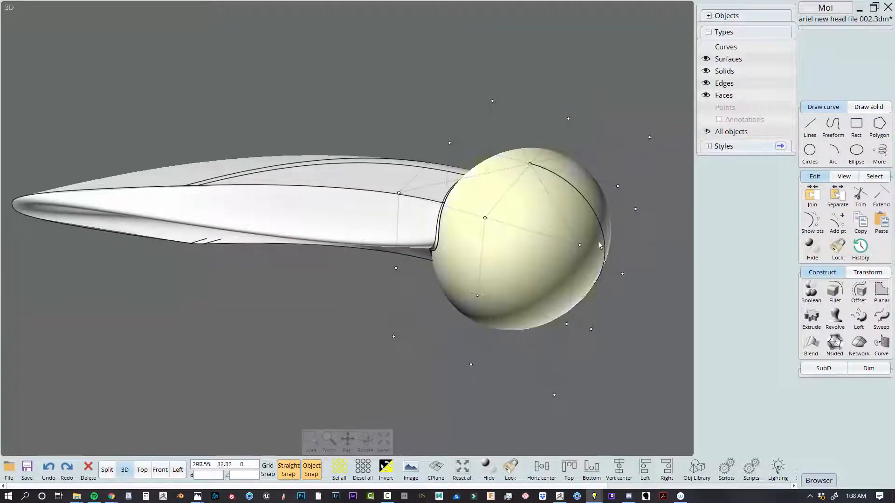
# Try pulling the ellipsoid's pole control point outward, and undo the move
pyautogui.moveTo(600, 246); pyautogui.dragTo(576, 213, button='right')
pyautogui.moveTo(533, 154); pyautogui.dragTo(660, 154)
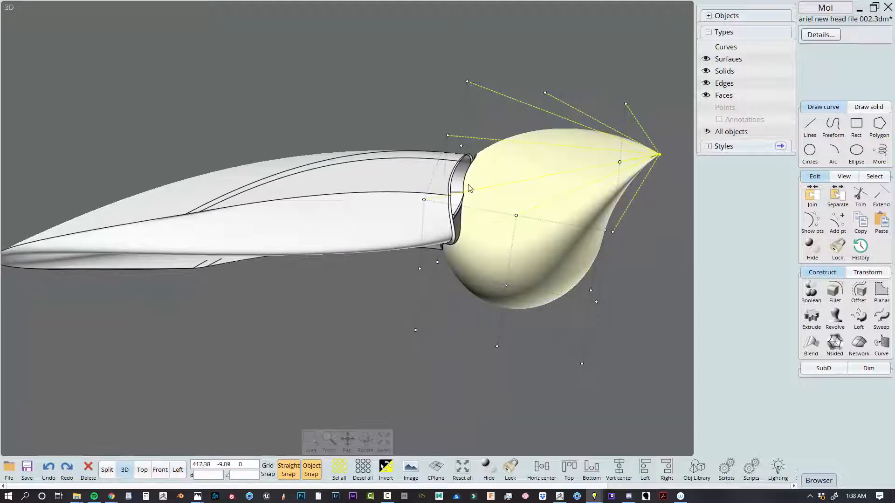
pyautogui.hotkey('ctrl', 'z')
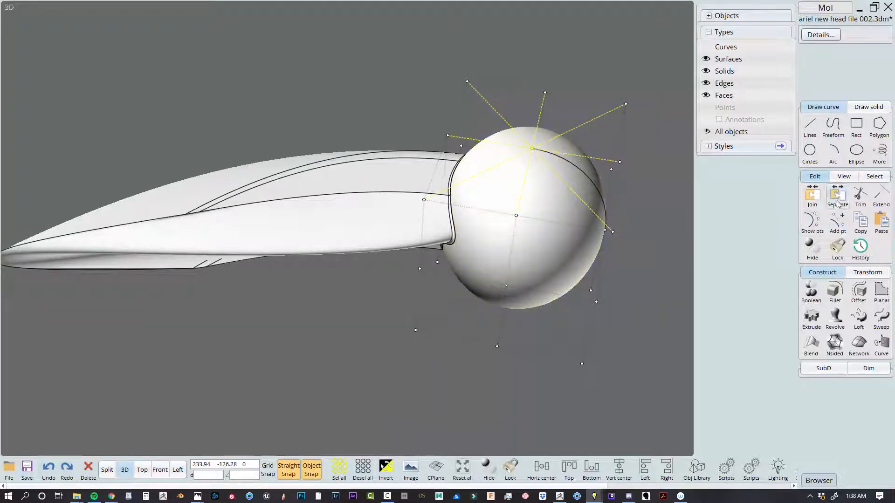
pyautogui.click(837, 223)
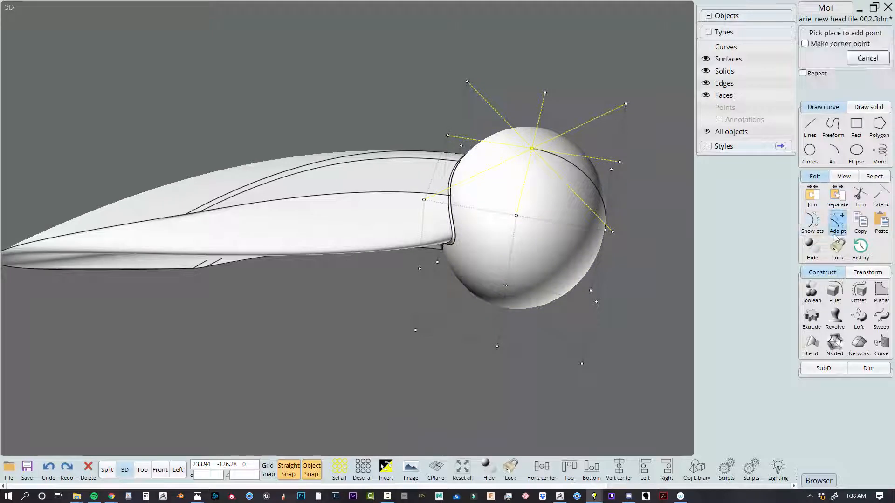
pyautogui.click(866, 59)
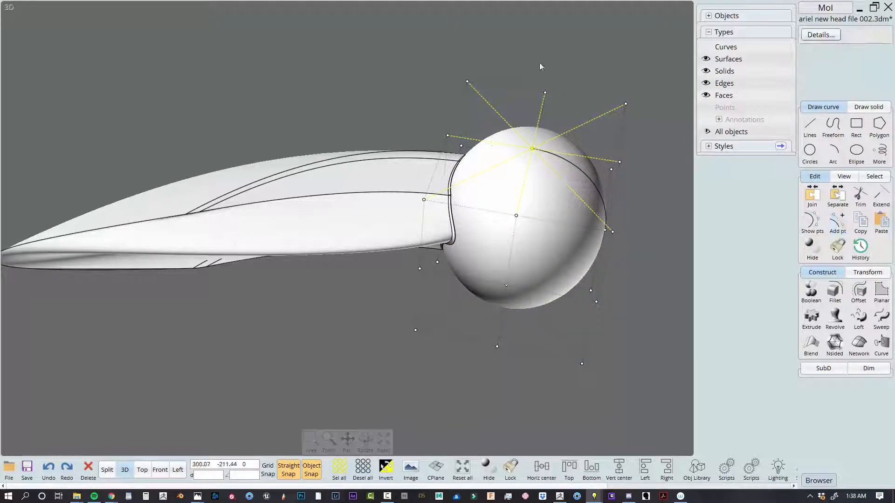
# Select the ellipsoid surface and add control points to give it a denser point grid
pyautogui.click(577, 33)
pyautogui.press('Escape')
pyautogui.click(567, 224)
pyautogui.press('F9')
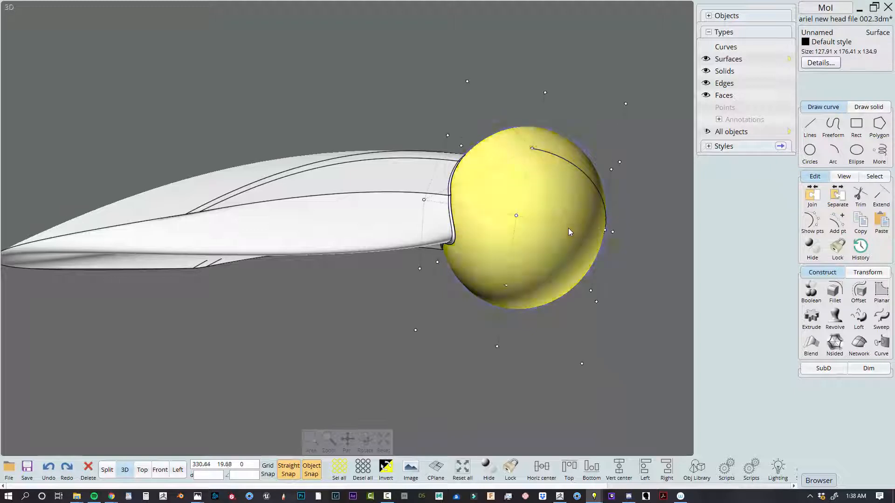
pyautogui.click(842, 225)
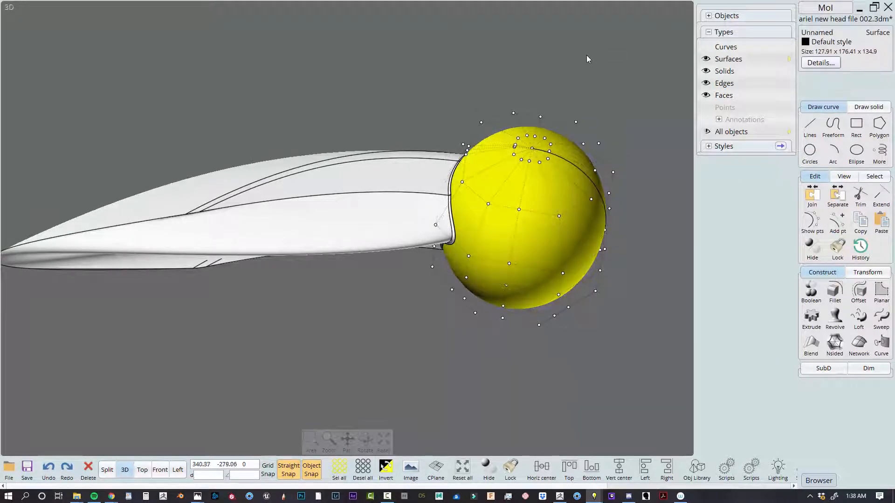
# Try pulling the pole of the ellipsoid's denser point grid outward into a peak
pyautogui.click(534, 135)
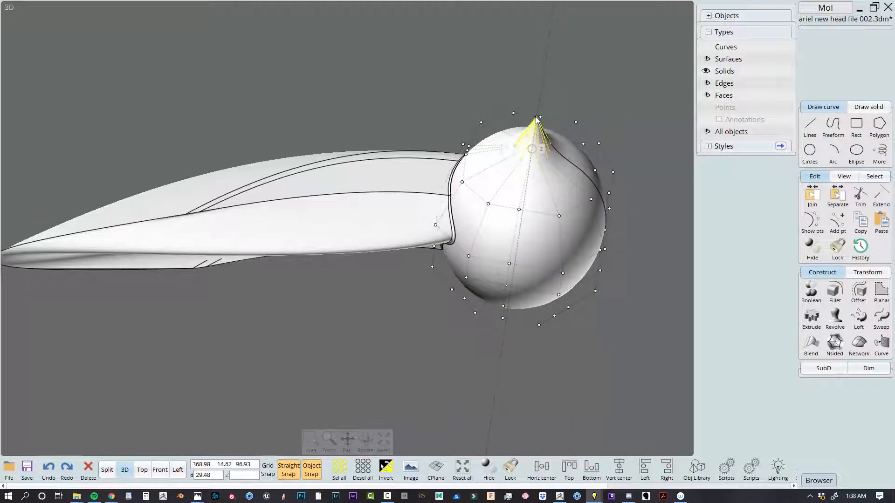
pyautogui.moveTo(609, 122); pyautogui.dragTo(625, 175, button='right')
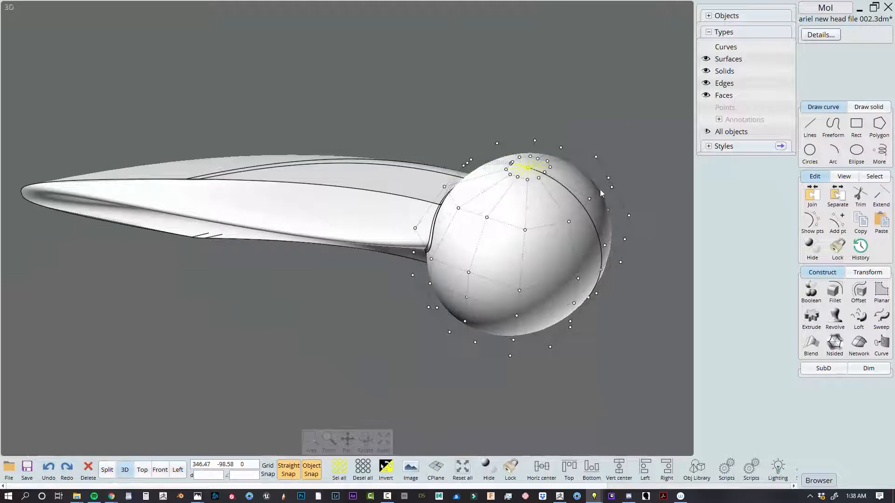
pyautogui.moveTo(589, 201); pyautogui.dragTo(620, 219)
# Try moving control points on the ellipsoid's side near the fin, and undo the edits
pyautogui.click(599, 108)
pyautogui.moveTo(616, 123); pyautogui.dragTo(550, 115, button='middle')
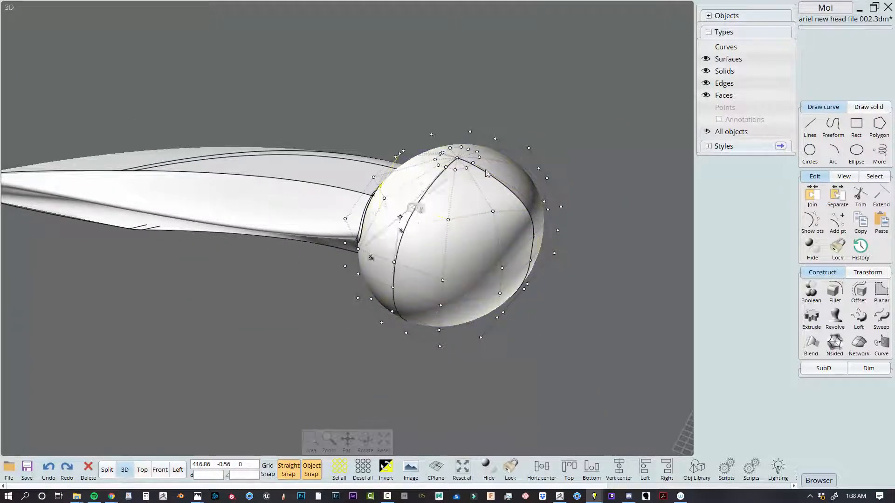
pyautogui.moveTo(555, 90); pyautogui.dragTo(565, 123, button='right')
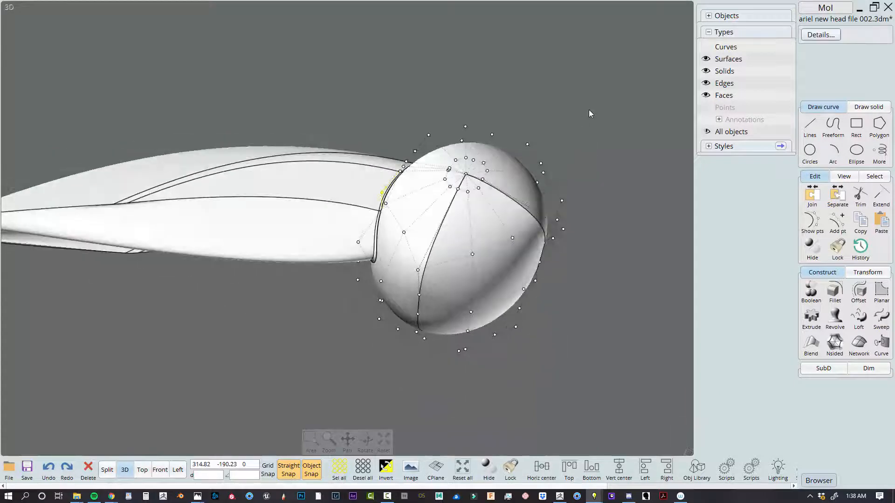
pyautogui.hotkey('ctrl', 'z')
pyautogui.hotkey('ctrl', 'z')
pyautogui.hotkey('ctrl', 'z')
pyautogui.hotkey('ctrl', 'z')
pyautogui.hotkey('ctrl', 'z')
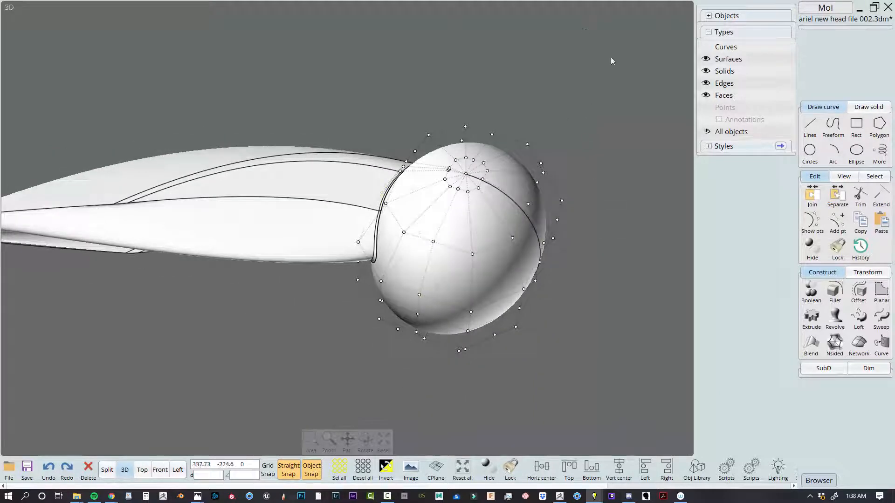
# Hide the white fin with its ellipsoid and bring the whole Ariel model into view
pyautogui.moveTo(611, 58); pyautogui.dragTo(356, 295)
pyautogui.press('Delete')
pyautogui.scroll(-10, 354, 276)
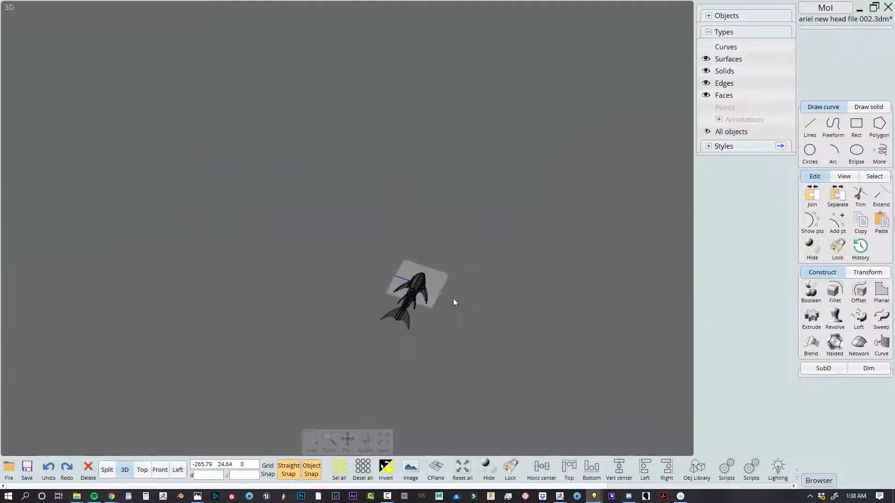
pyautogui.scroll(12, 403, 275)
pyautogui.scroll(-6, 530, 315)
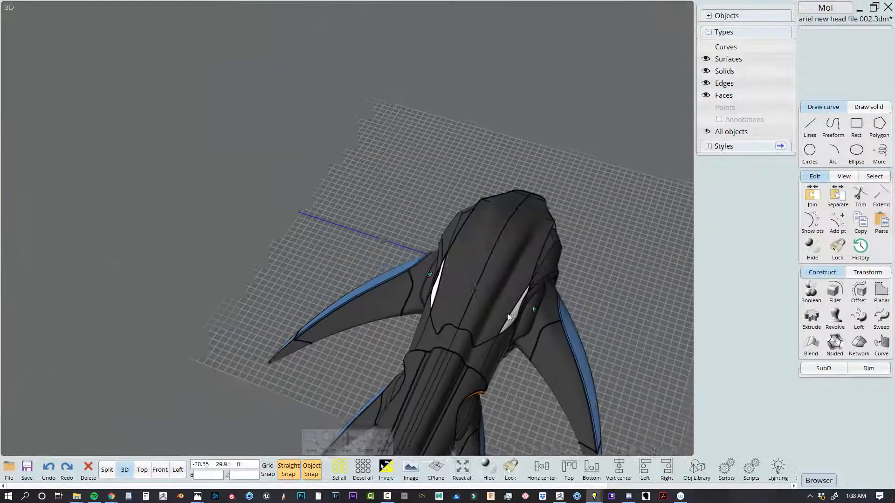
# Examine the whole Ariel model from the side, from above and from the front
pyautogui.moveTo(508, 316); pyautogui.dragTo(227, 65, button='right')
pyautogui.click(204, 111)
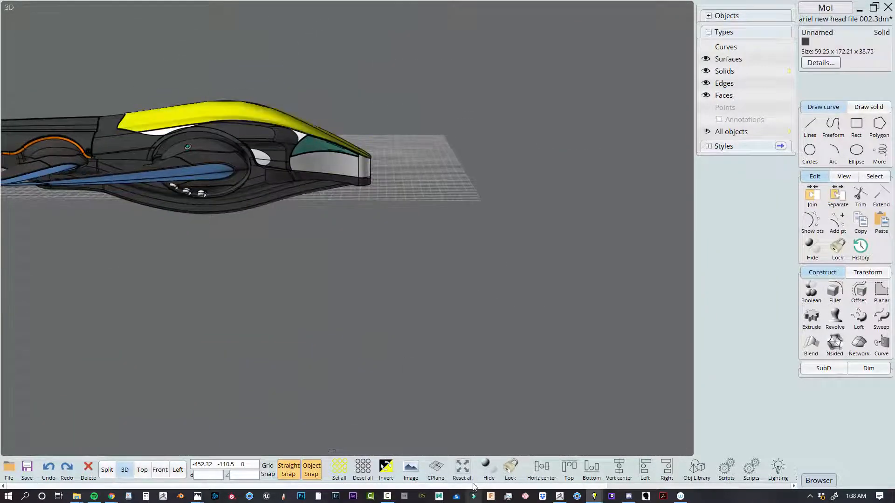
pyautogui.click(462, 470)
pyautogui.click(466, 120)
pyautogui.scroll(-3, 465, 121)
pyautogui.moveTo(462, 138); pyautogui.dragTo(536, 151, button='middle')
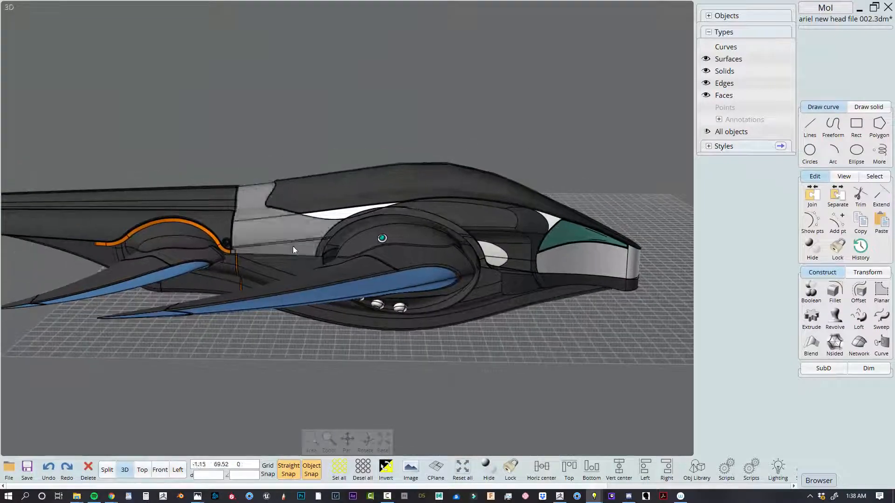
pyautogui.moveTo(359, 154); pyautogui.dragTo(403, 169, button='right')
pyautogui.moveTo(572, 252); pyautogui.dragTo(222, 200, button='right')
pyautogui.moveTo(508, 256); pyautogui.dragTo(270, 200, button='right')
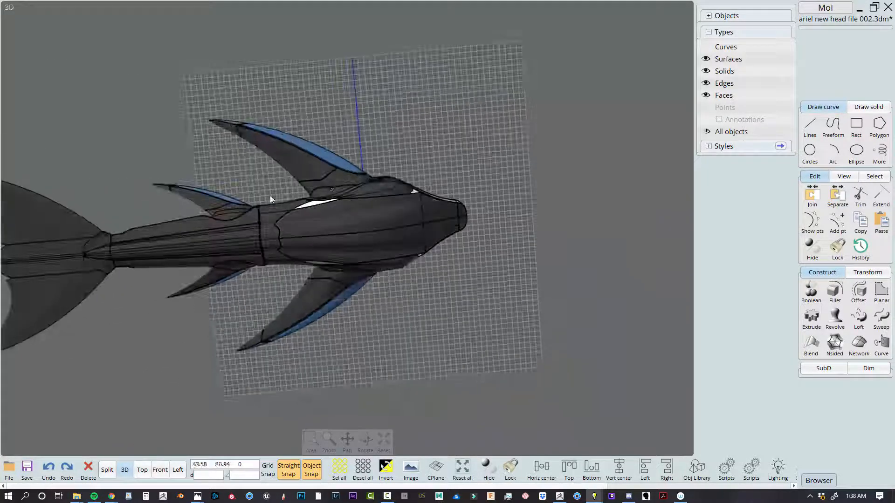
pyautogui.moveTo(541, 306); pyautogui.dragTo(318, 219, button='right')
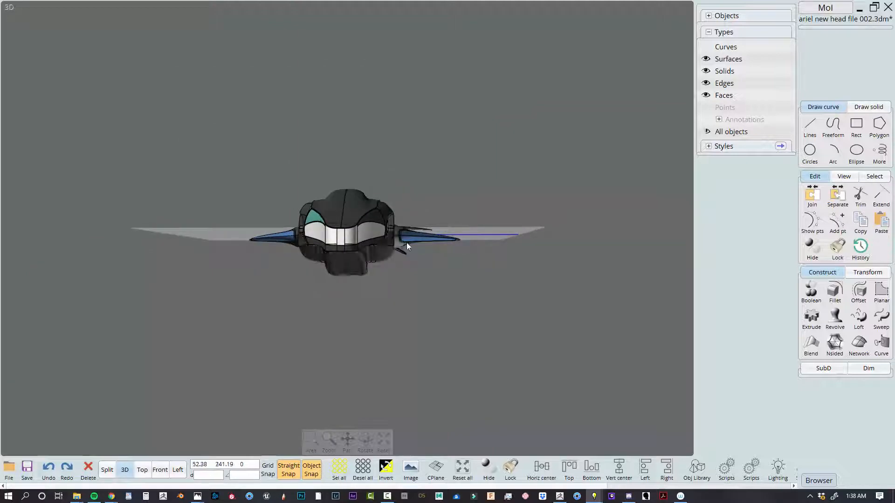
pyautogui.moveTo(380, 276); pyautogui.dragTo(466, 92, button='right')
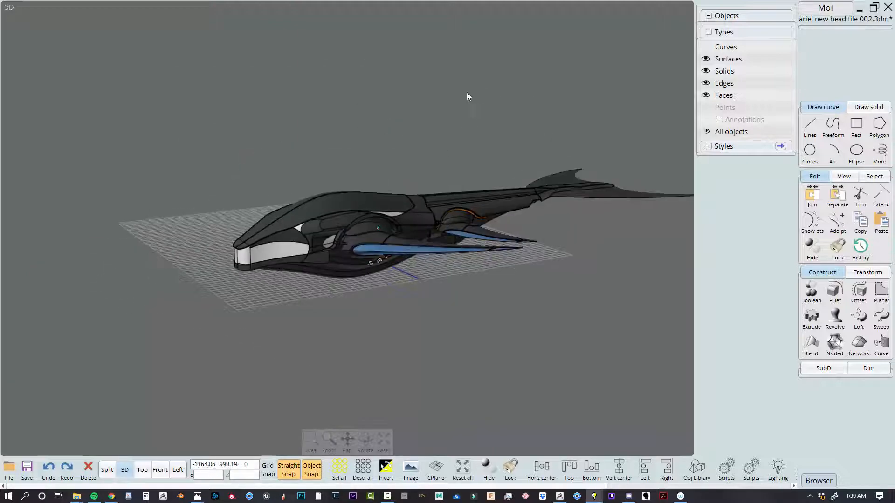
# Select the tail section with its rear flippers, leave out the neck and front flippers, and isolate the selection
pyautogui.scroll(8, 447, 232)
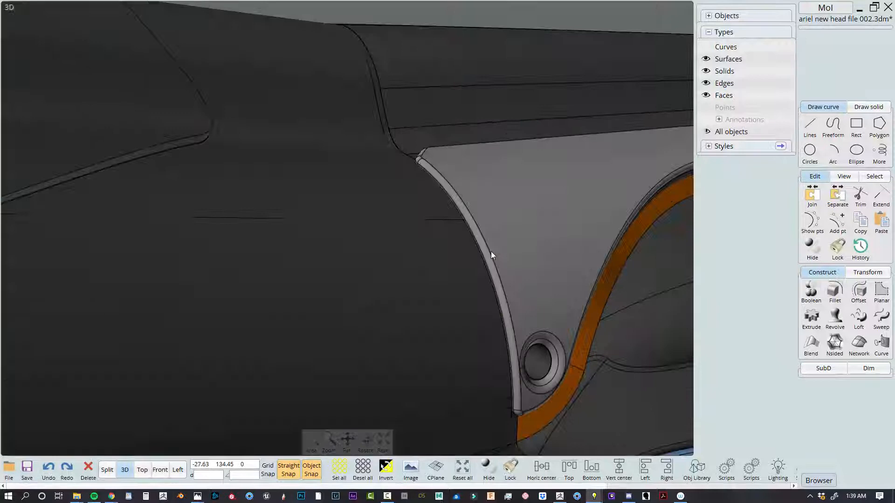
pyautogui.click(398, 121)
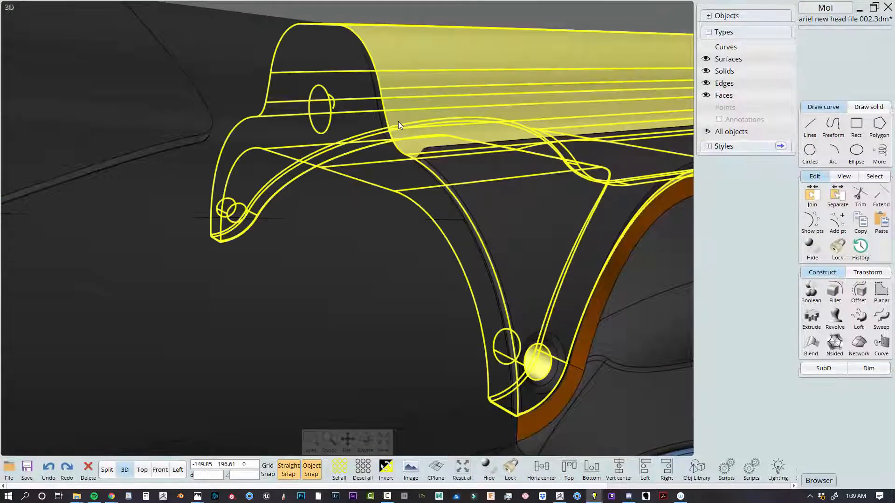
pyautogui.scroll(-7, 398, 121)
pyautogui.click(452, 88)
pyautogui.moveTo(453, 88); pyautogui.dragTo(381, 46, button='right')
pyautogui.scroll(-5, 539, 300)
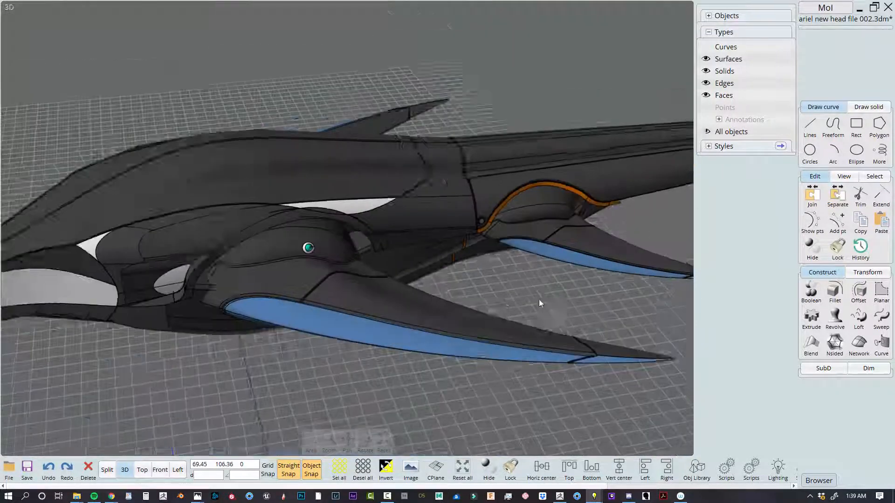
pyautogui.scroll(2, 538, 300)
pyautogui.moveTo(539, 300); pyautogui.dragTo(597, 296, button='right')
pyautogui.moveTo(605, 367); pyautogui.dragTo(394, 5)
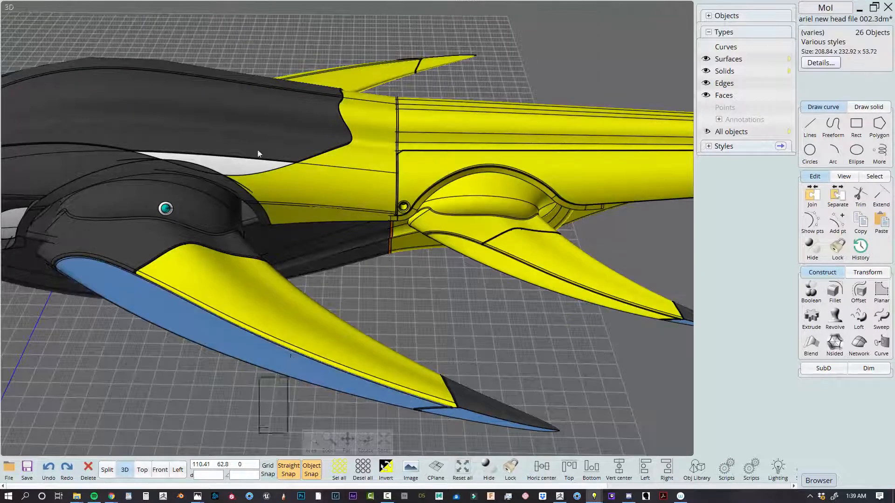
pyautogui.keyDown('ctrl'); pyautogui.moveTo(259, 153); pyautogui.dragTo(256, 88); pyautogui.keyUp('ctrl')
pyautogui.rightClick(813, 256)
pyautogui.rightClick(813, 257)
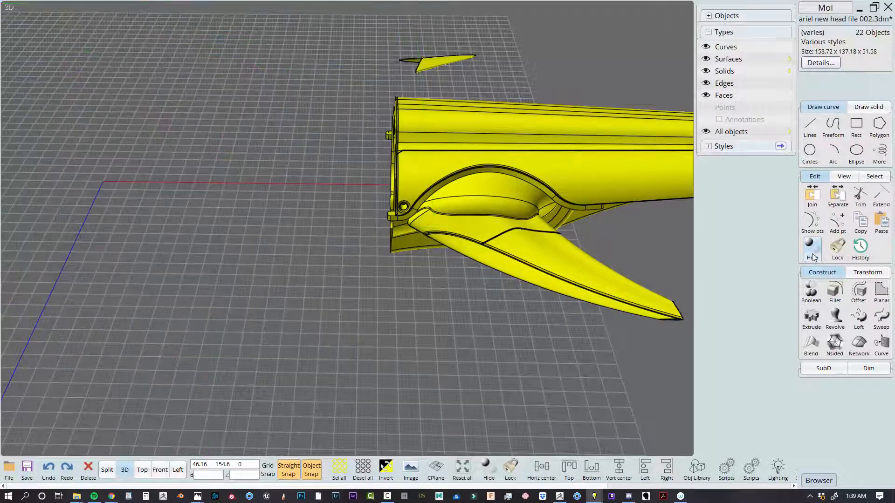
# Try removing the patterned frame and the light plate from the tail's front end, and undo the plate's removal
pyautogui.click(359, 127)
pyautogui.moveTo(359, 127); pyautogui.dragTo(367, 231, button='right')
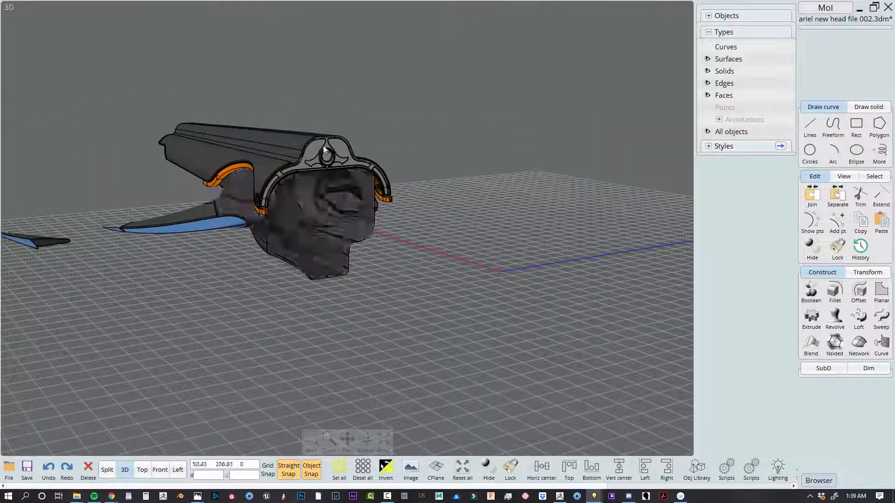
pyautogui.scroll(5, 325, 149)
pyautogui.scroll(-4, 233, 282)
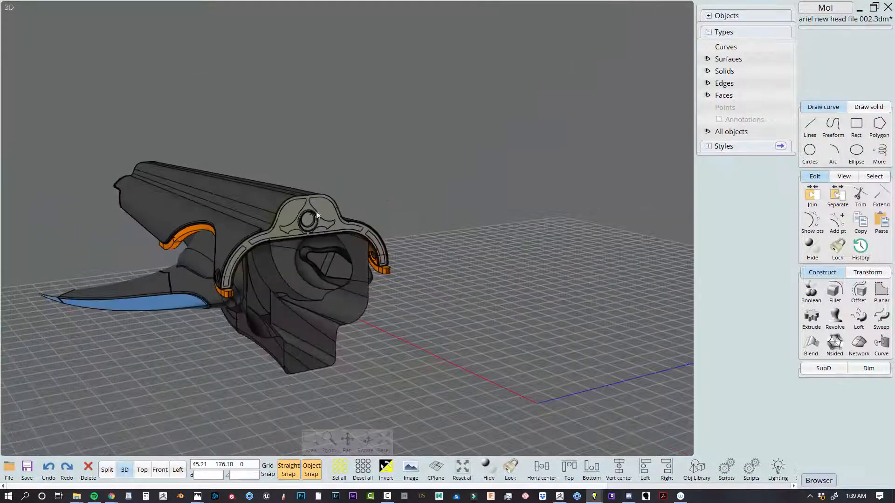
pyautogui.scroll(3, 322, 214)
pyautogui.click(342, 206)
pyautogui.click(342, 207)
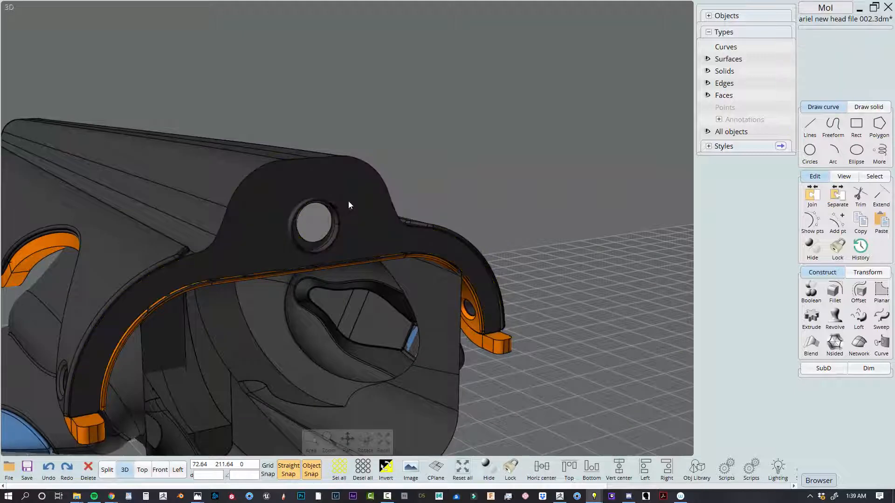
pyautogui.hotkey('ctrl', 'z')
# Try mirroring the light end plate of the tail across its outer face in the Left view
pyautogui.click(505, 143)
pyautogui.moveTo(505, 144); pyautogui.dragTo(520, 232, button='right')
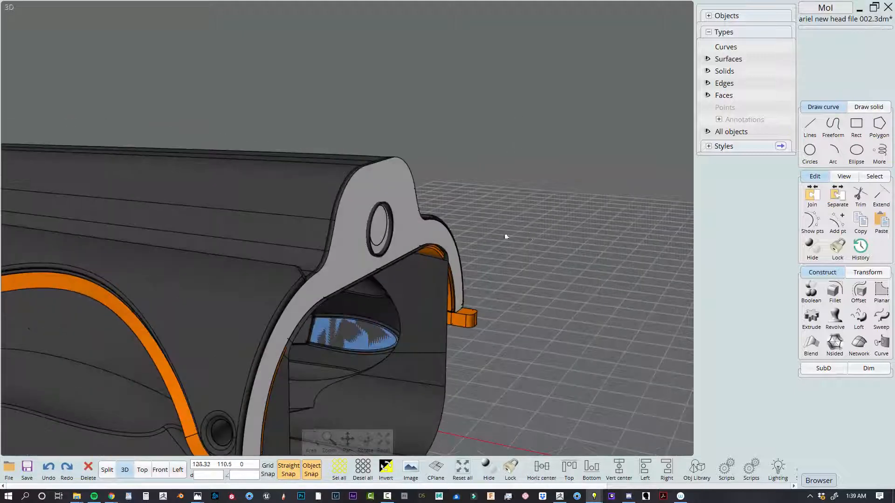
pyautogui.click(354, 203)
pyautogui.moveTo(346, 272); pyautogui.dragTo(513, 219, button='right')
pyautogui.click(108, 469)
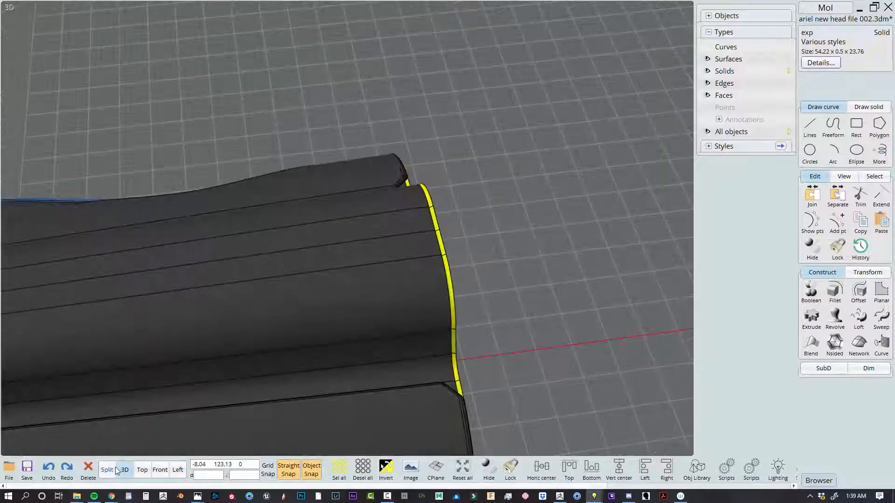
pyautogui.scroll(2, 402, 389)
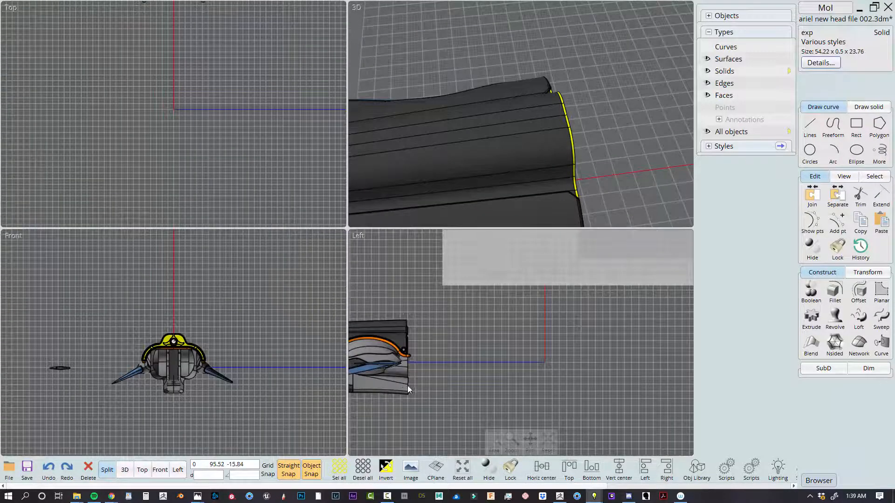
pyautogui.press('m')
pyautogui.scroll(12, 378, 334)
pyautogui.moveTo(394, 262); pyautogui.dragTo(448, 336, button='right')
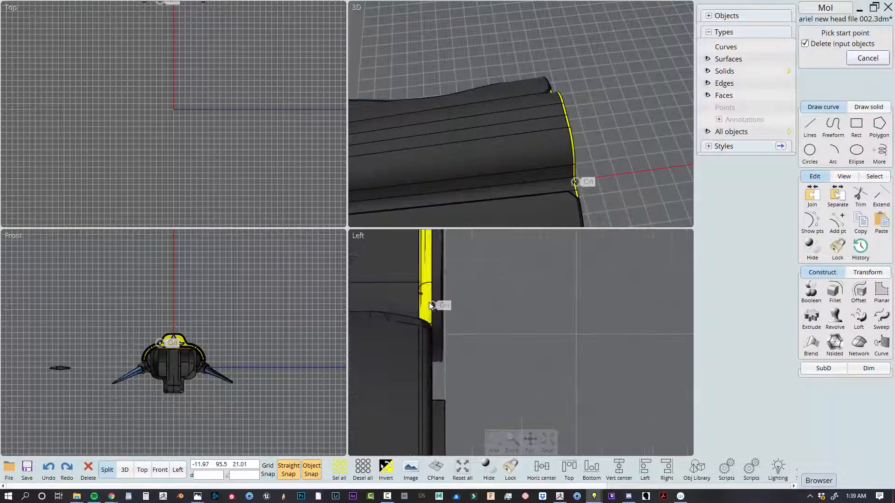
pyautogui.click(432, 289)
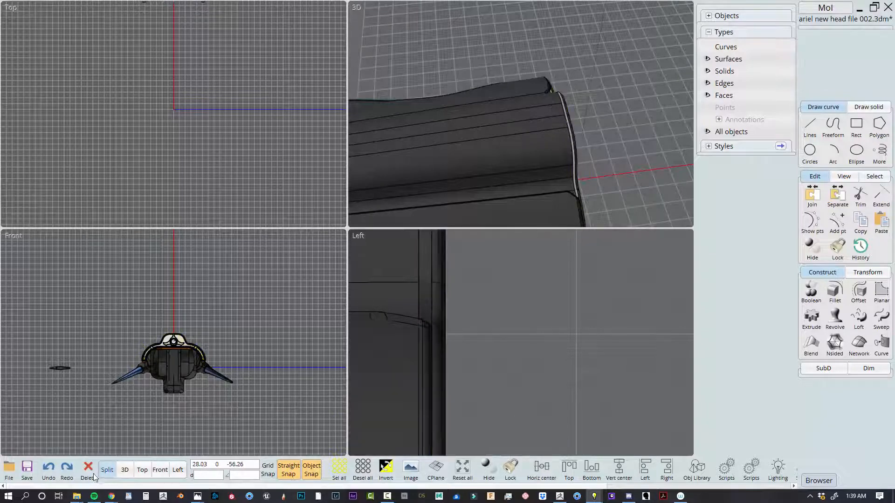
# Try removing the ring around the hole in the tail's end plate
pyautogui.click(124, 470)
pyautogui.scroll(-4, 569, 303)
pyautogui.moveTo(569, 303)
pyautogui.mouseDown(button='right')
pyautogui.moveTo(498, 293)
pyautogui.moveTo(555, 311)
pyautogui.mouseUp(button='right')
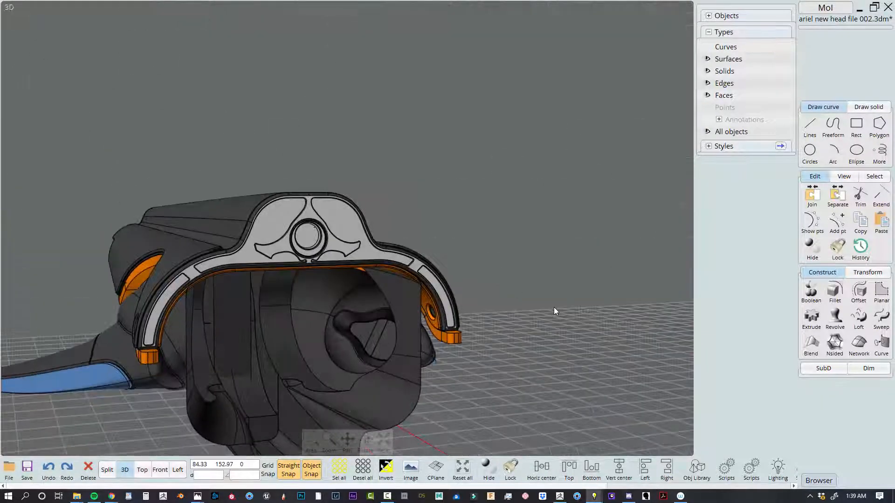
pyautogui.moveTo(473, 303); pyautogui.dragTo(522, 300, button='right')
pyautogui.scroll(6, 408, 245)
pyautogui.scroll(-5, 412, 289)
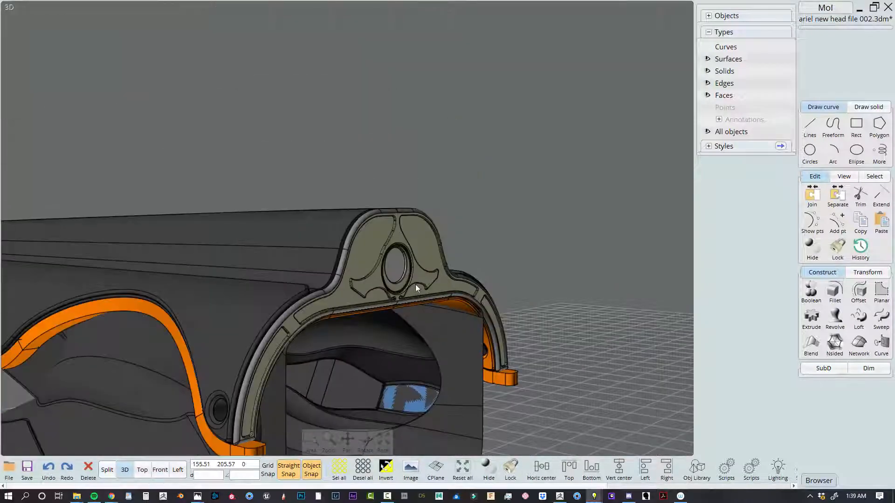
pyautogui.scroll(6, 402, 286)
pyautogui.click(427, 279)
pyautogui.scroll(-5, 433, 279)
pyautogui.press('Delete')
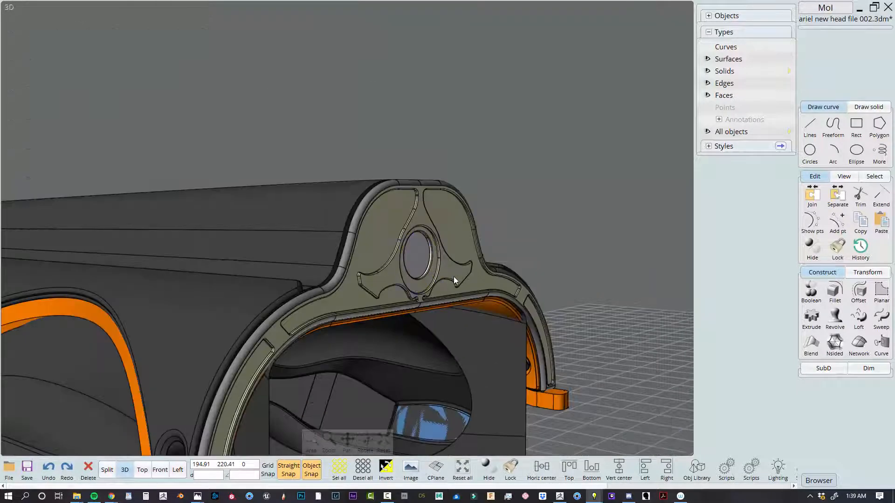
# Examine the tail's open front end and its layered end plates from the front and the side
pyautogui.scroll(-4, 455, 279)
pyautogui.moveTo(561, 307); pyautogui.dragTo(457, 296, button='right')
pyautogui.click(107, 470)
pyautogui.scroll(-2, 187, 410)
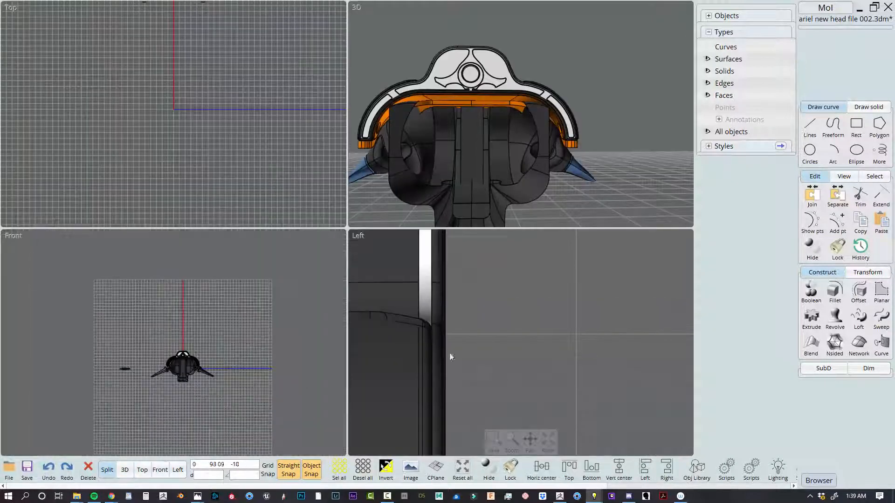
pyautogui.scroll(-3, 403, 348)
pyautogui.scroll(-2, 128, 385)
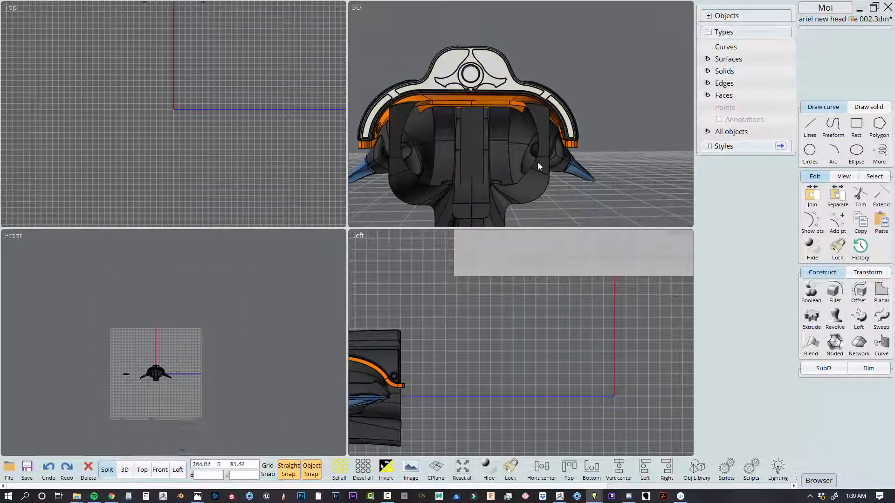
pyautogui.click(124, 469)
pyautogui.scroll(-3, 491, 195)
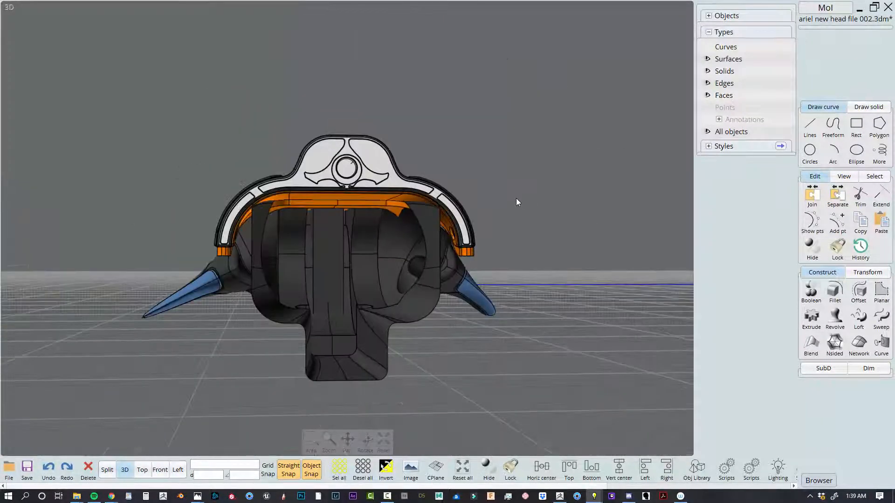
# Remove the patterned frame lying over the light plate at the tail's front end
pyautogui.moveTo(516, 198); pyautogui.dragTo(727, 192, button='right')
pyautogui.scroll(4, 510, 200)
pyautogui.click(567, 186)
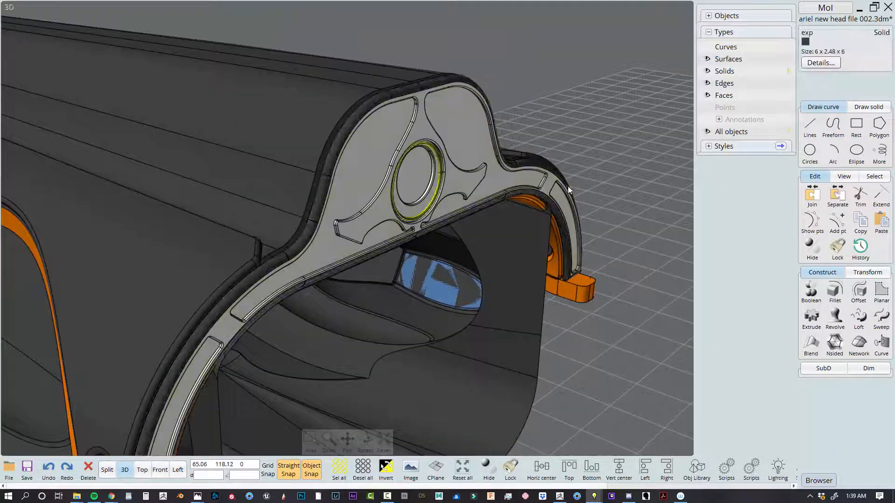
pyautogui.click(560, 64)
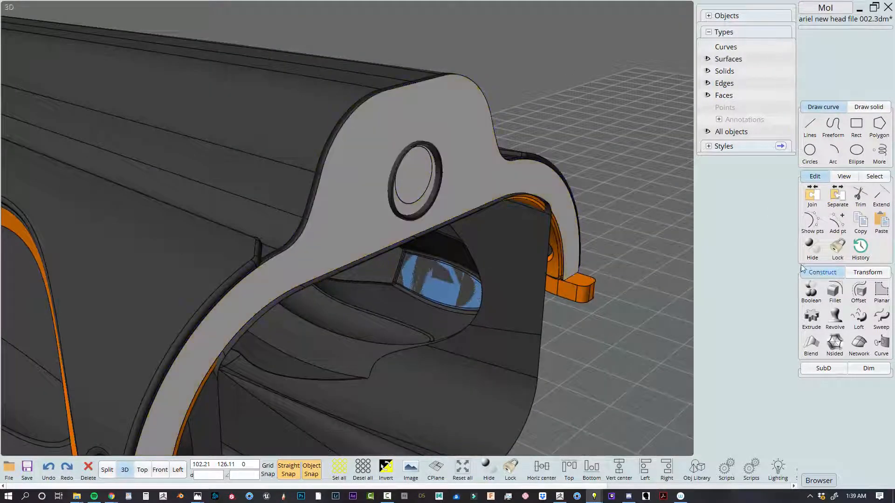
# Show all hidden objects, including the construction curves, and bring the whole model into view
pyautogui.click(812, 250)
pyautogui.click(527, 70)
pyautogui.scroll(-5, 528, 74)
pyautogui.moveTo(569, 123); pyautogui.dragTo(456, 240, button='right')
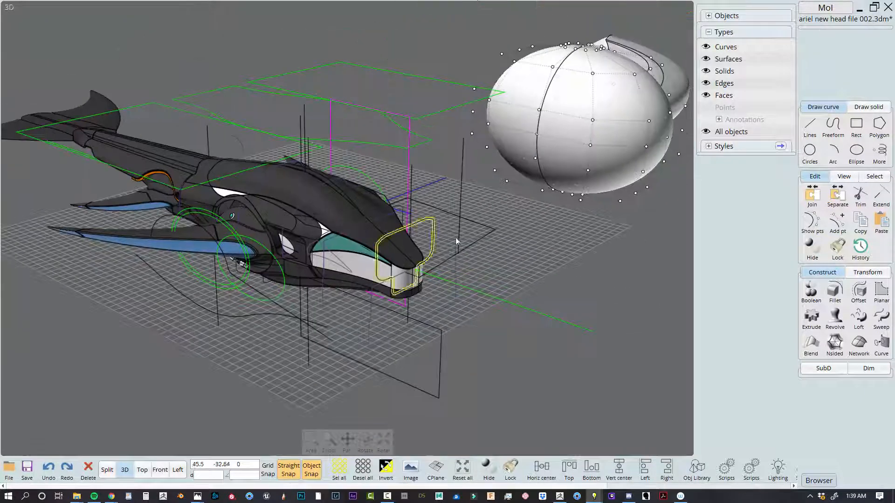
# Examine the head's mouth, teal eye panel and lower jaw from the front, picking out the lower hull surface
pyautogui.moveTo(547, 272); pyautogui.dragTo(511, 250, button='right')
pyautogui.click(110, 472)
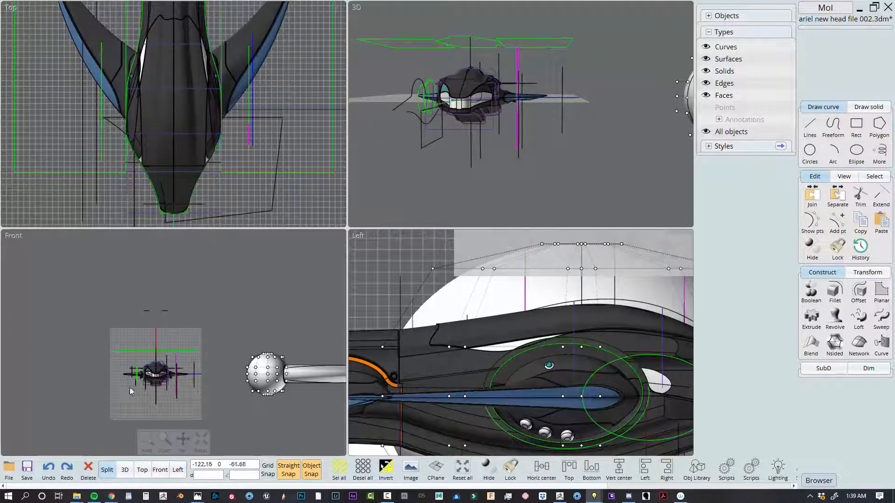
pyautogui.scroll(4, 131, 385)
pyautogui.scroll(11, 175, 363)
pyautogui.click(196, 321)
pyautogui.scroll(-5, 196, 321)
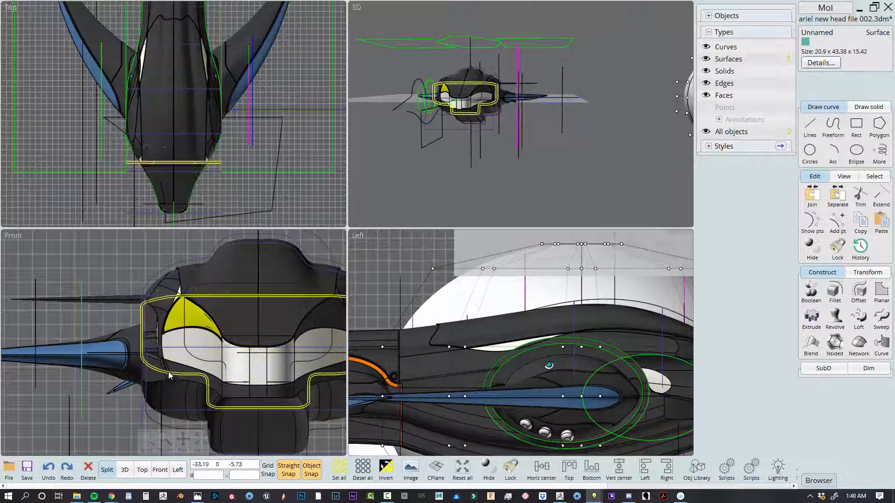
pyautogui.scroll(-3, 260, 364)
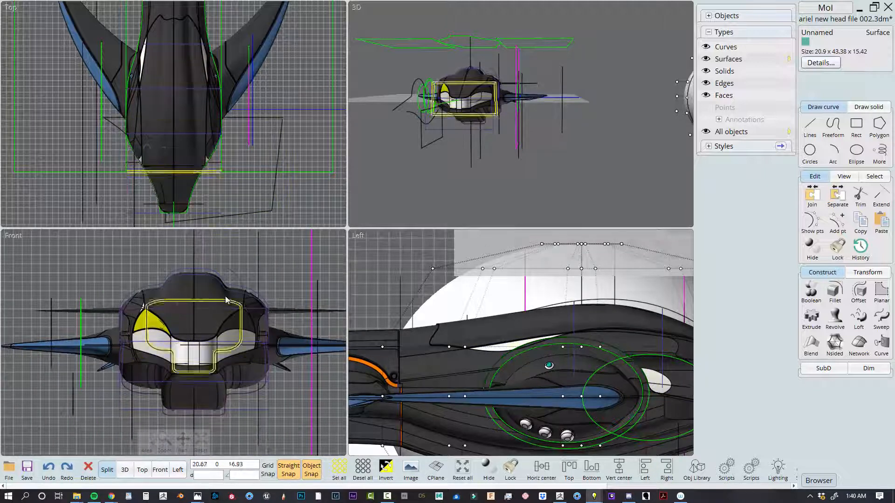
pyautogui.click(269, 421)
pyautogui.scroll(3, 182, 401)
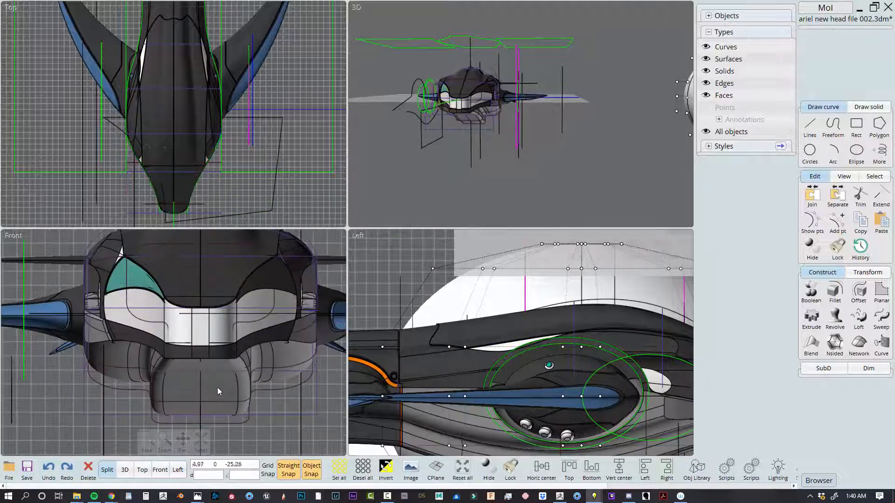
pyautogui.click(217, 390)
pyautogui.scroll(-4, 185, 388)
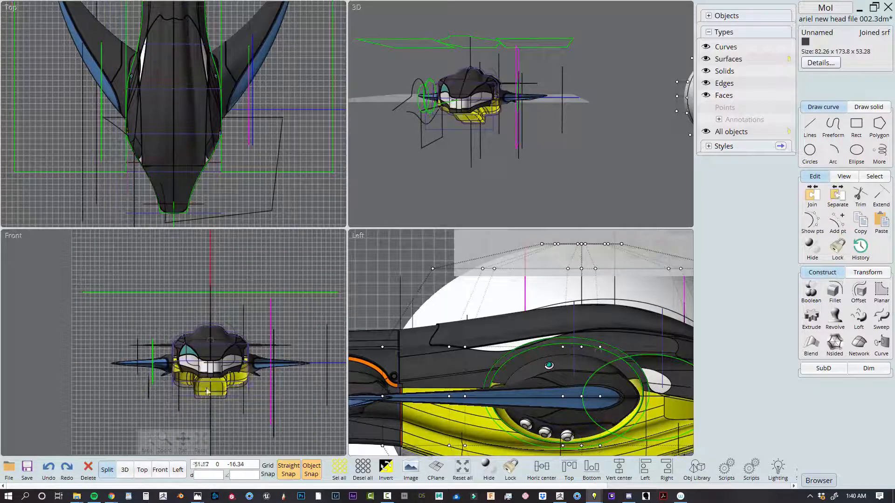
pyautogui.click(313, 272)
# Inspect the head's pencil reference sketch with the red markings in the side view
pyautogui.scroll(-3, 313, 271)
pyautogui.scroll(-6, 535, 326)
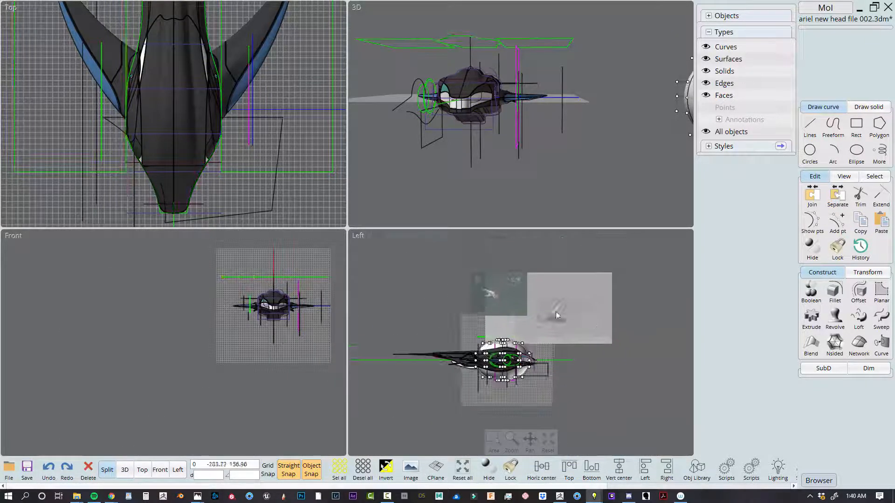
pyautogui.scroll(8, 556, 316)
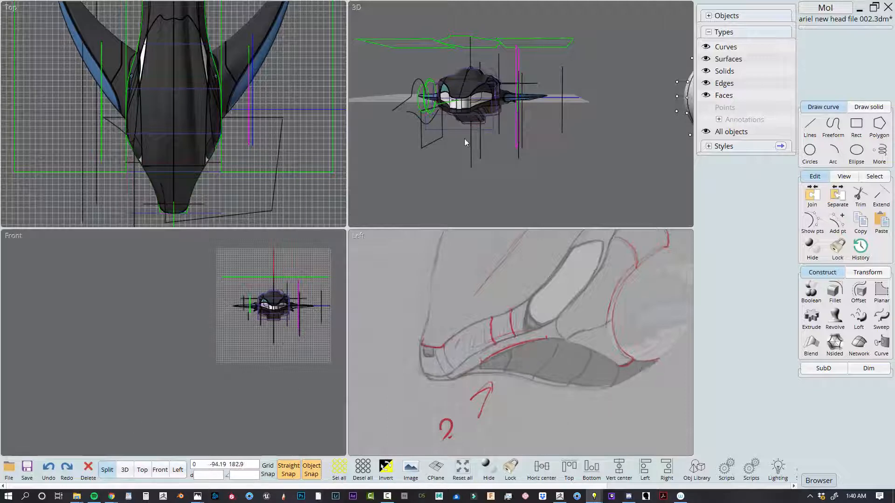
# Examine the hull from below, picking out the belly surface, the section behind it and the closed profile curve between them
pyautogui.moveTo(464, 139); pyautogui.dragTo(553, 84, button='right')
pyautogui.click(125, 470)
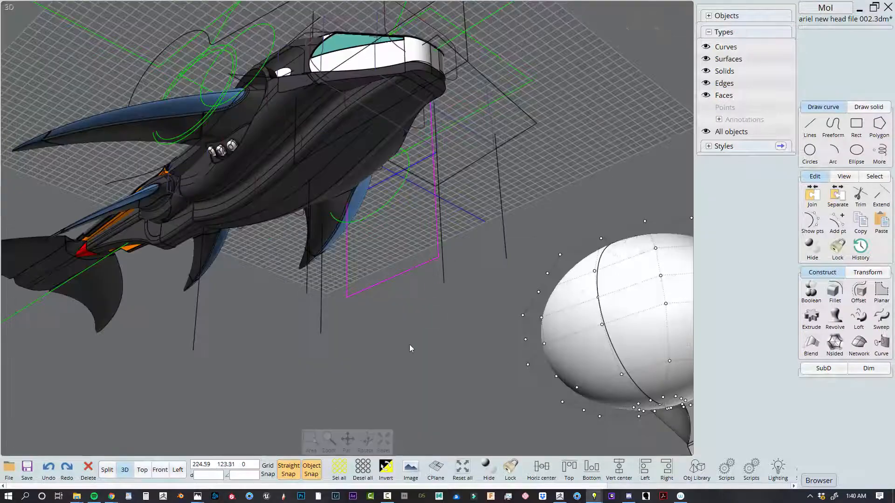
pyautogui.moveTo(409, 345); pyautogui.dragTo(444, 347, button='right')
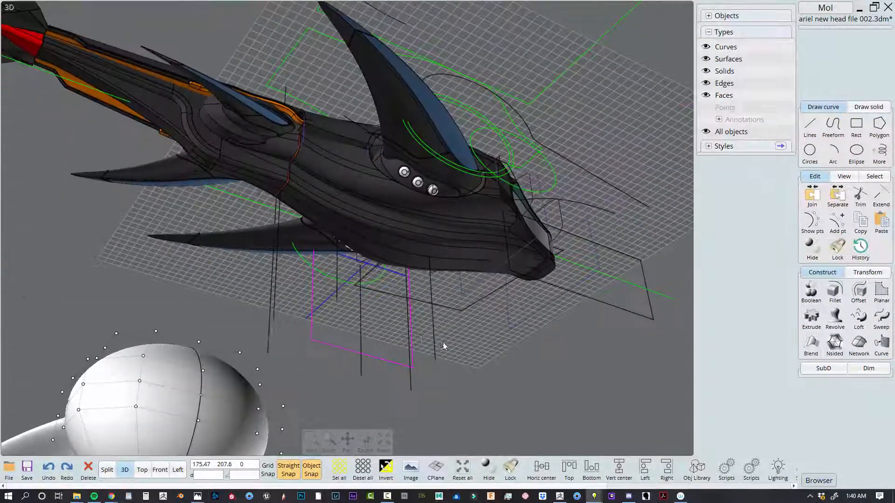
pyautogui.click(306, 198)
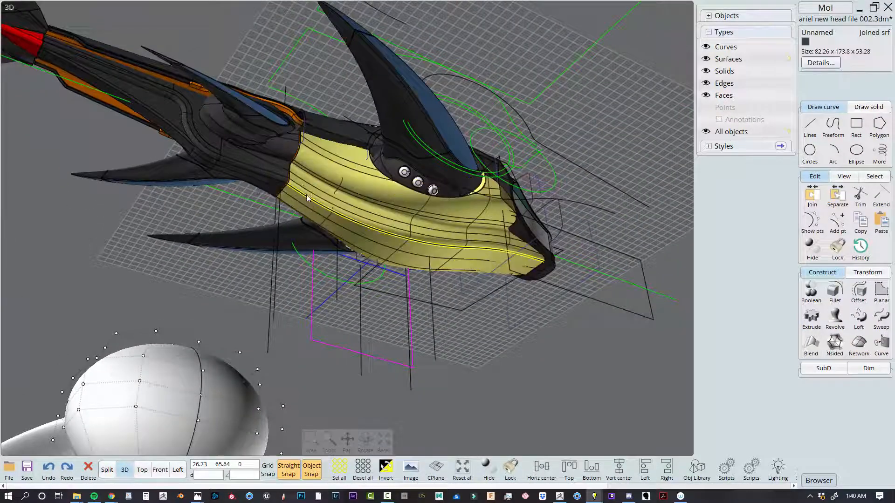
pyautogui.click(217, 26)
pyautogui.click(261, 178)
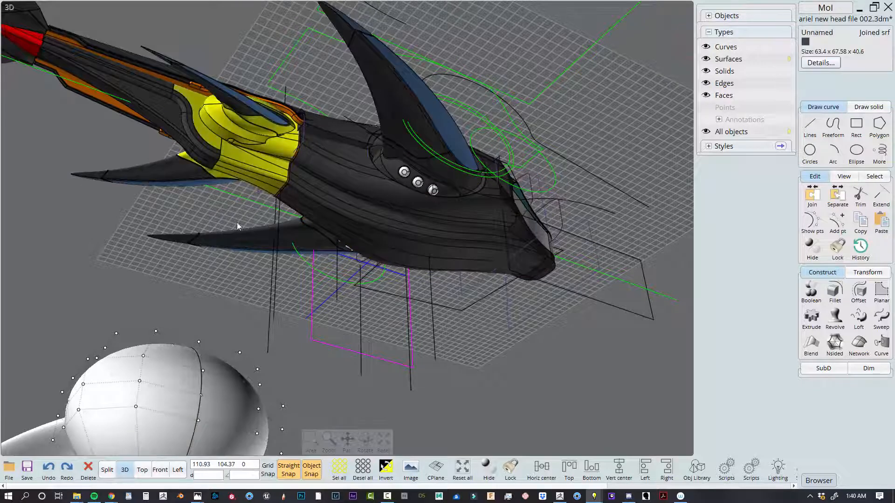
pyautogui.click(286, 185)
pyautogui.moveTo(250, 237); pyautogui.dragTo(272, 236, button='right')
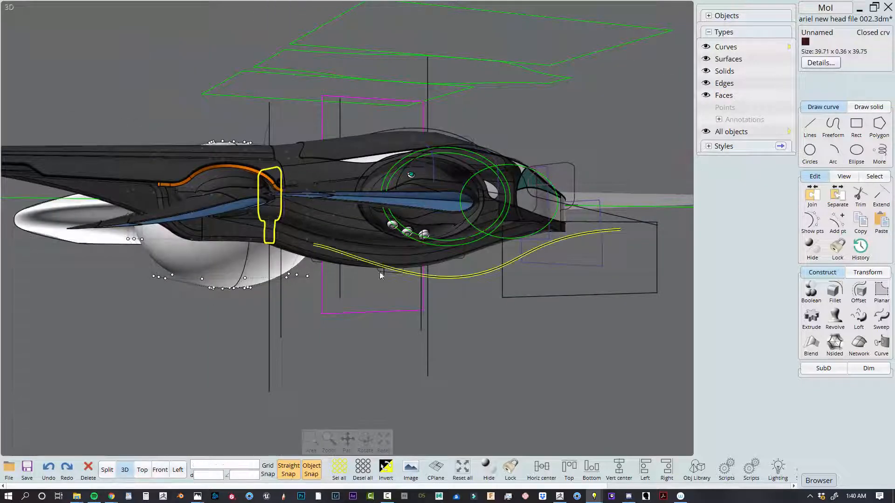
pyautogui.click(488, 395)
pyautogui.moveTo(511, 373); pyautogui.dragTo(167, 189, button='right')
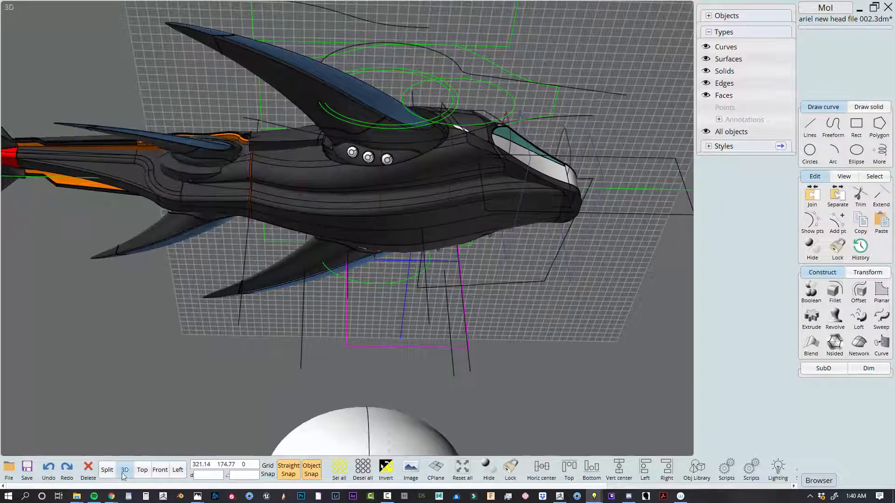
# Examine the rear body section from the side and below, where its curved panel runs between the belly and the tail
pyautogui.click(107, 470)
pyautogui.scroll(-2, 269, 344)
pyautogui.scroll(-6, 453, 375)
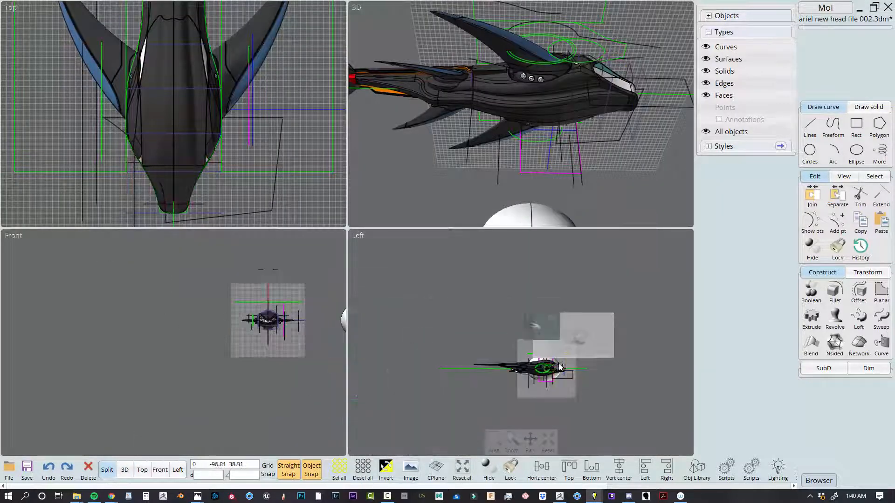
pyautogui.scroll(3, 578, 329)
pyautogui.scroll(3, 578, 329)
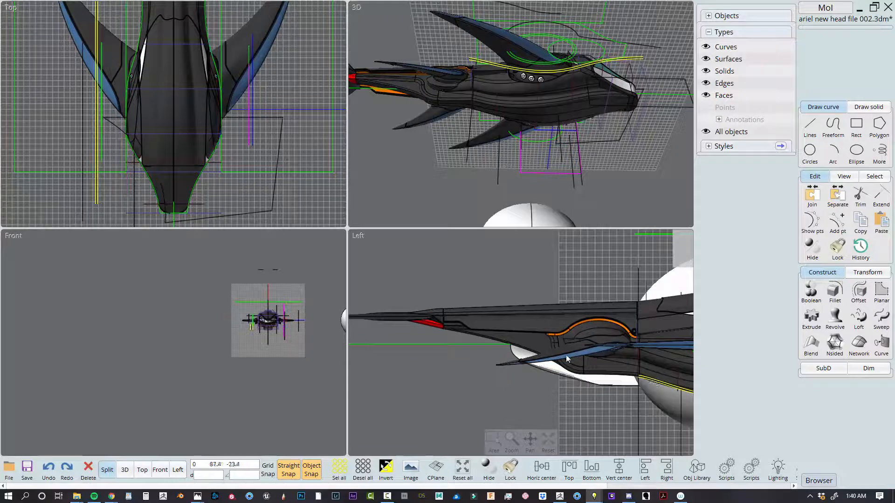
pyautogui.click(124, 471)
pyautogui.scroll(-3, 309, 348)
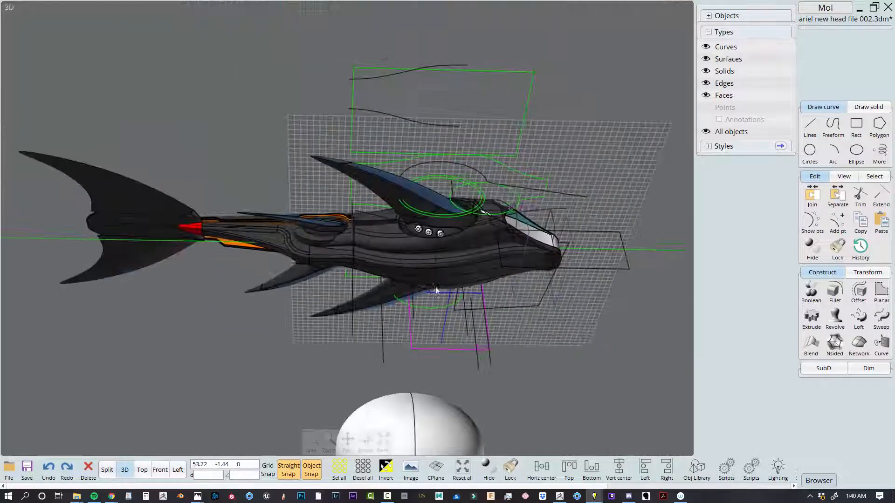
pyautogui.moveTo(437, 288); pyautogui.dragTo(324, 253, button='right')
pyautogui.scroll(4, 324, 253)
pyautogui.scroll(2, 325, 256)
pyautogui.moveTo(325, 256); pyautogui.dragTo(390, 303, button='middle')
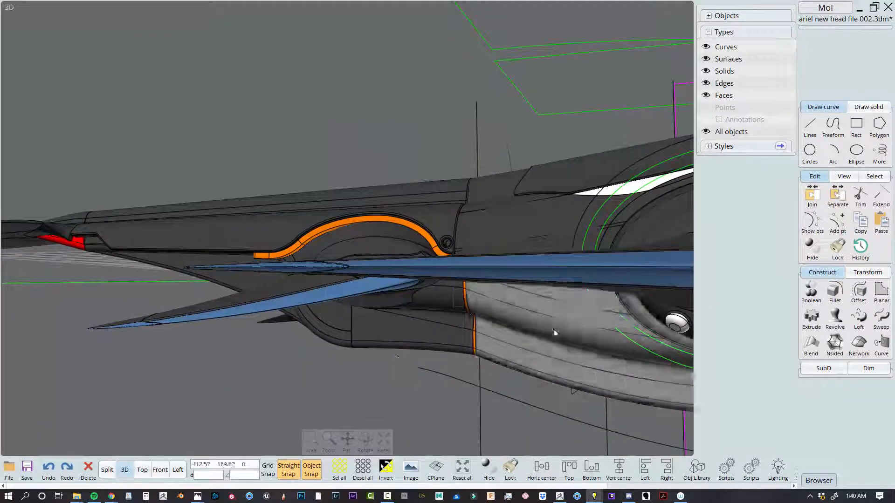
pyautogui.scroll(-5, 556, 334)
pyautogui.moveTo(536, 336); pyautogui.dragTo(400, 370, button='right')
pyautogui.moveTo(326, 380); pyautogui.dragTo(432, 329, button='middle')
pyautogui.scroll(5, 431, 329)
pyautogui.moveTo(432, 329); pyautogui.dragTo(415, 296, button='right')
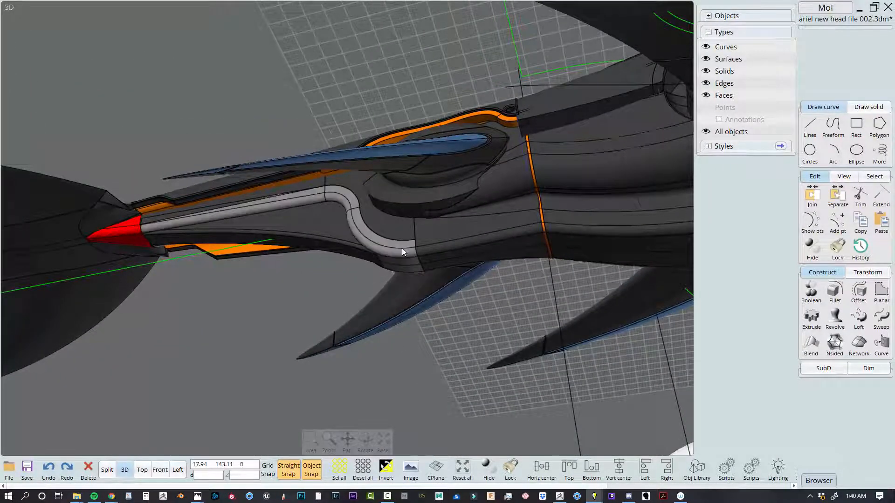
# Examine the belly's lengthwise panels by picking out two of their faces and viewing them from below and the front
pyautogui.moveTo(376, 243); pyautogui.dragTo(429, 183, button='right')
pyautogui.click(428, 180)
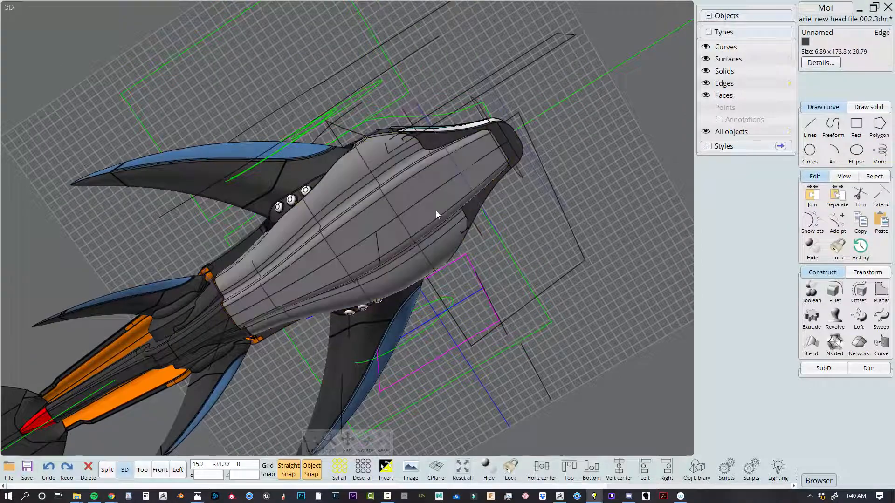
pyautogui.moveTo(455, 174); pyautogui.dragTo(417, 273, button='right')
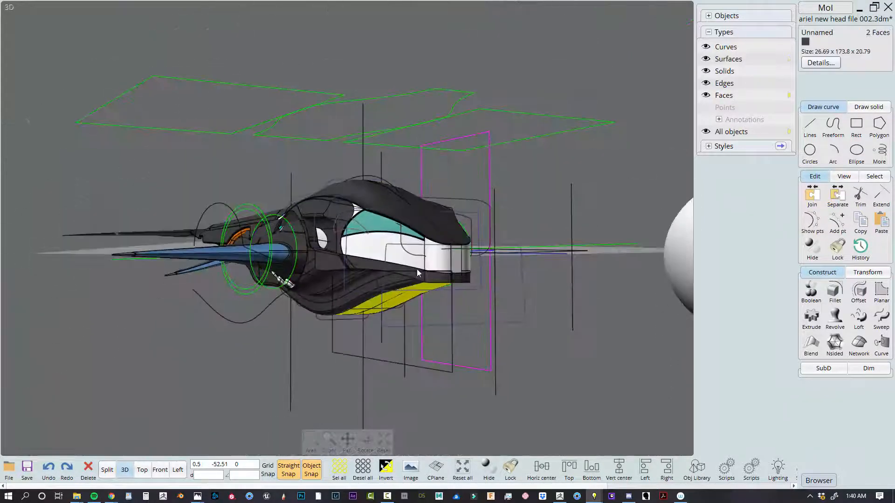
pyautogui.moveTo(394, 321); pyautogui.dragTo(545, 4, button='right')
pyautogui.press('Escape')
pyautogui.moveTo(301, 295); pyautogui.dragTo(444, 310, button='right')
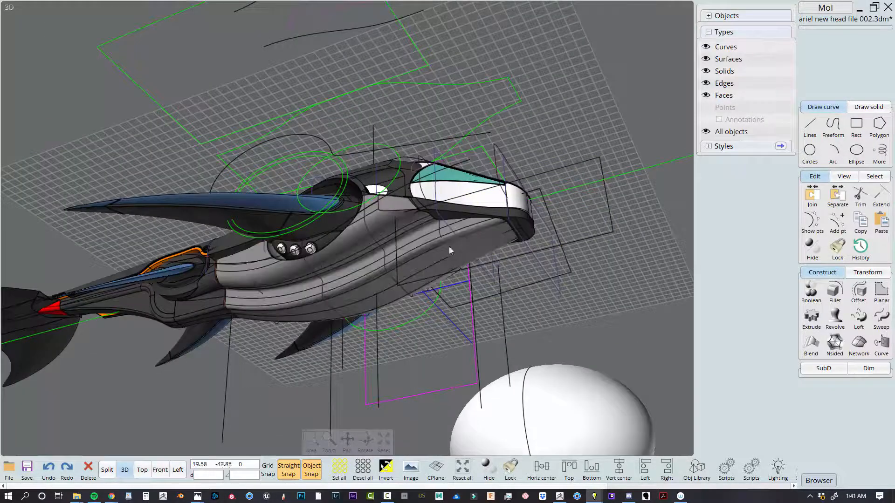
# Compare the reference sketch of the head in the side view with the modelled lower jaw in the front view
pyautogui.moveTo(353, 303); pyautogui.dragTo(301, 391, button='right')
pyautogui.scroll(-4, 231, 364)
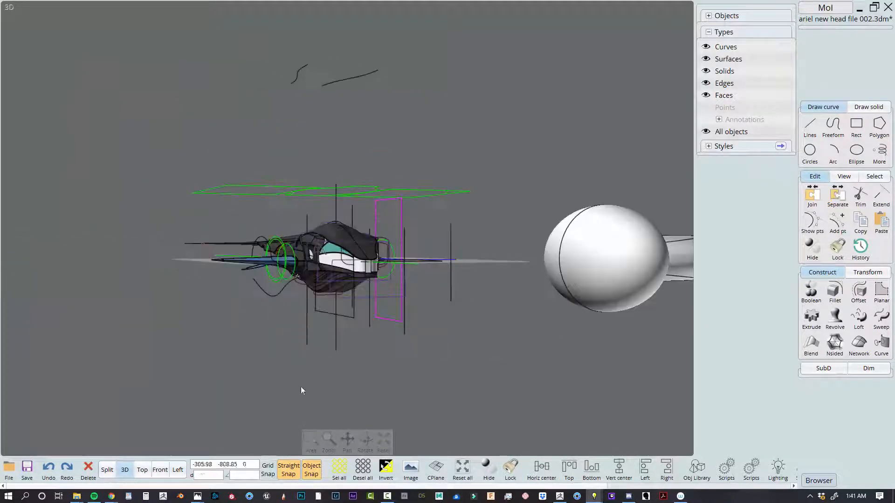
pyautogui.click(106, 470)
pyautogui.scroll(10, 533, 321)
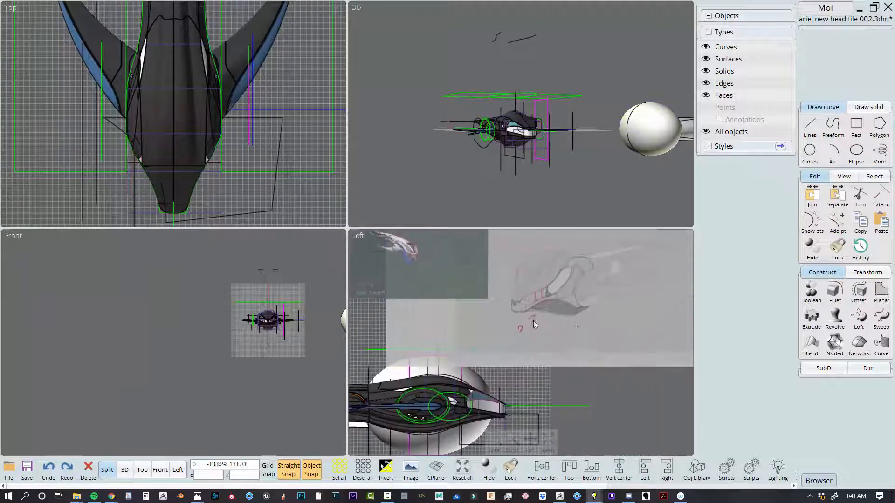
pyautogui.moveTo(581, 325)
pyautogui.mouseDown(button='right')
pyautogui.moveTo(641, 316)
pyautogui.moveTo(524, 357)
pyautogui.mouseUp(button='right')
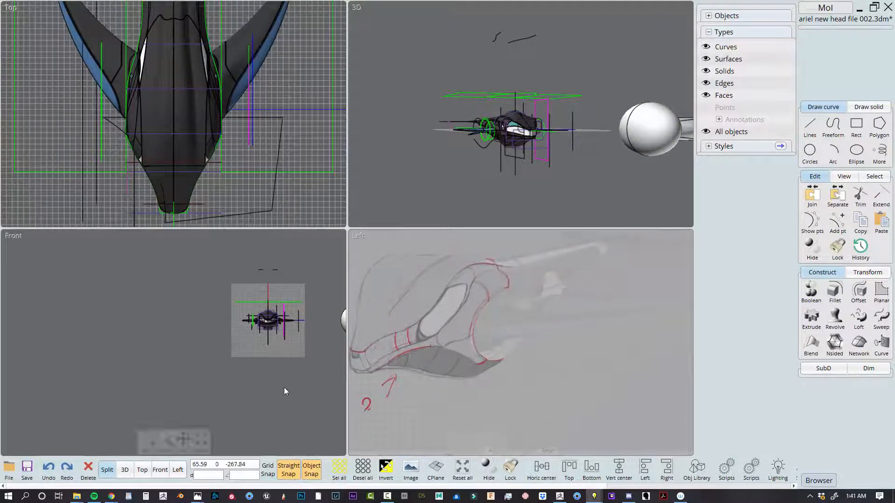
pyautogui.scroll(8, 285, 392)
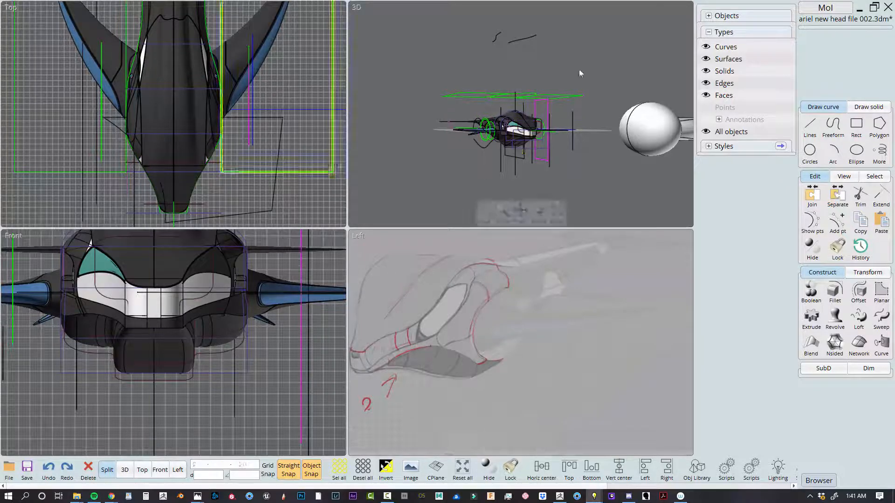
# Hide all curves and select the separate fin and its ellipsoid base beside the complete model
pyautogui.click(126, 471)
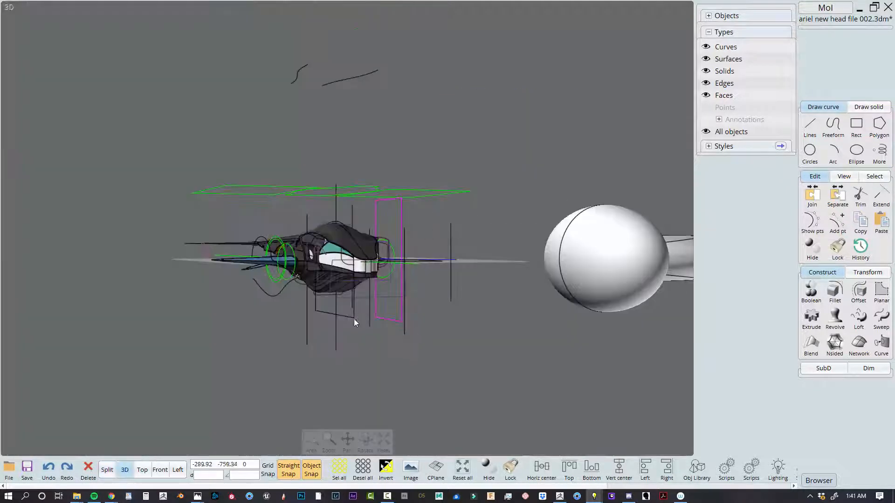
pyautogui.scroll(3, 354, 322)
pyautogui.scroll(-3, 564, 344)
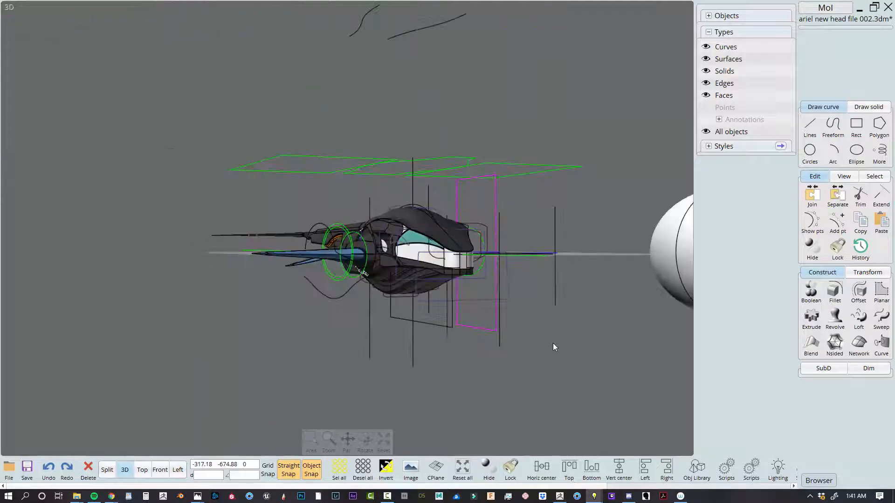
pyautogui.moveTo(553, 343); pyautogui.dragTo(428, 382, button='middle')
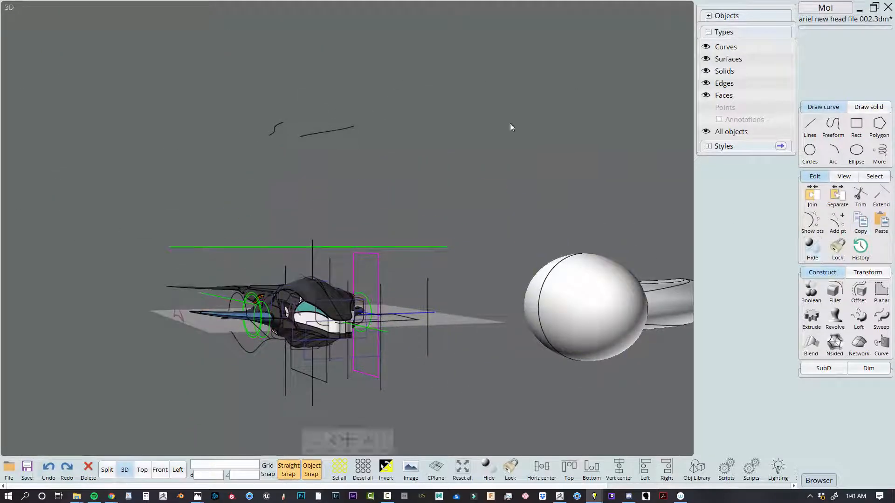
pyautogui.scroll(4, 401, 333)
pyautogui.moveTo(412, 336); pyautogui.dragTo(590, 348, button='middle')
pyautogui.scroll(-2, 452, 351)
pyautogui.moveTo(450, 349); pyautogui.dragTo(373, 315, button='middle')
pyautogui.moveTo(373, 320); pyautogui.dragTo(550, 259, button='right')
pyautogui.moveTo(550, 260); pyautogui.dragTo(562, 345, button='middle')
pyautogui.moveTo(562, 326); pyautogui.dragTo(363, 112)
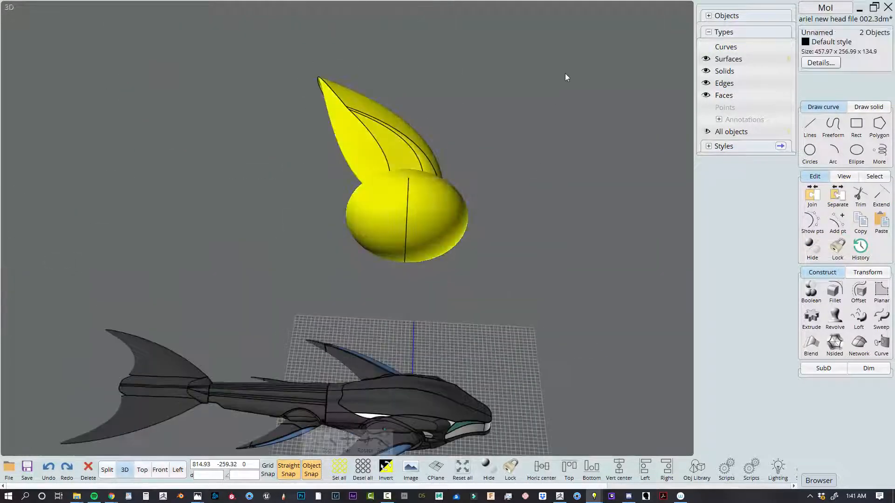
# Clear the selection and close the model file, discarding its unsaved changes
pyautogui.click(565, 73)
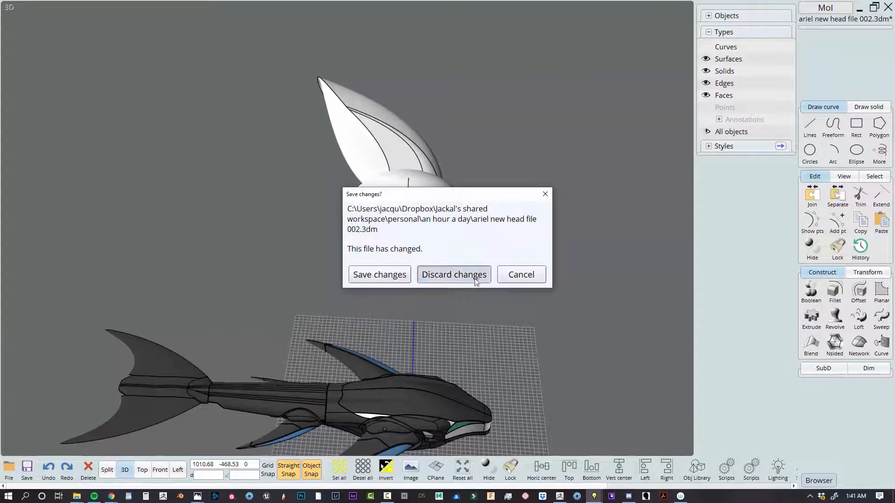
pyautogui.click(475, 278)
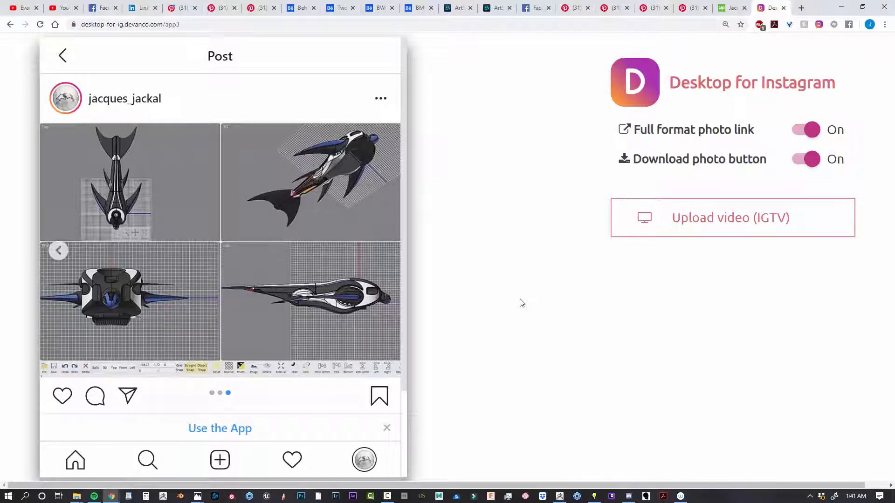